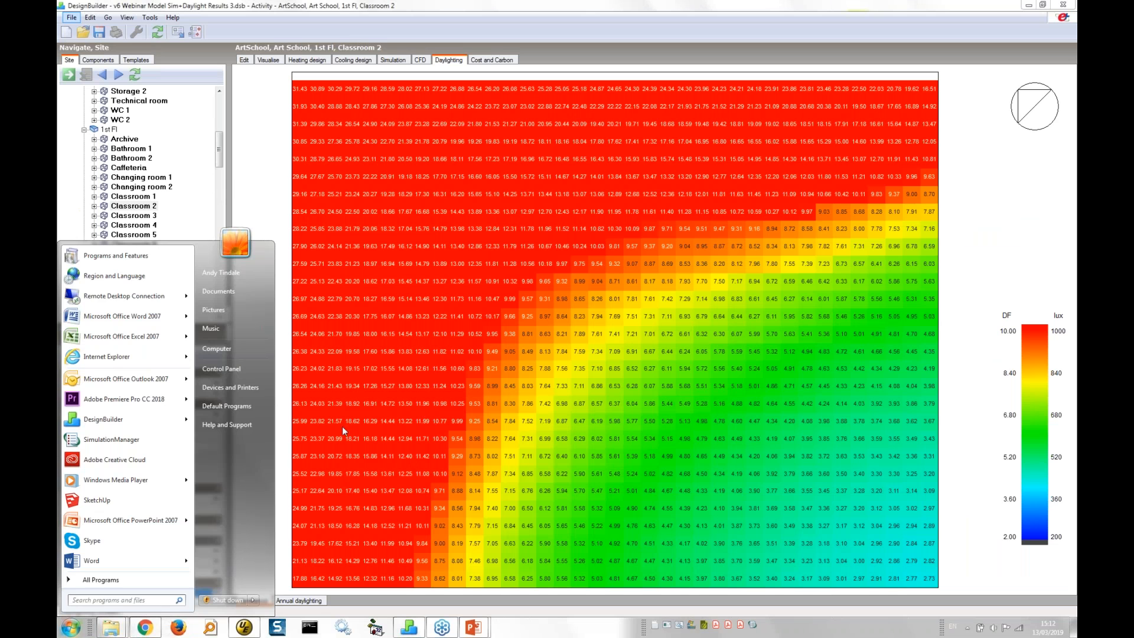
# - Display the hourly simulation results for Classroom 2 and open the calculation options for updating the simulation
pyautogui.click(366, 249)
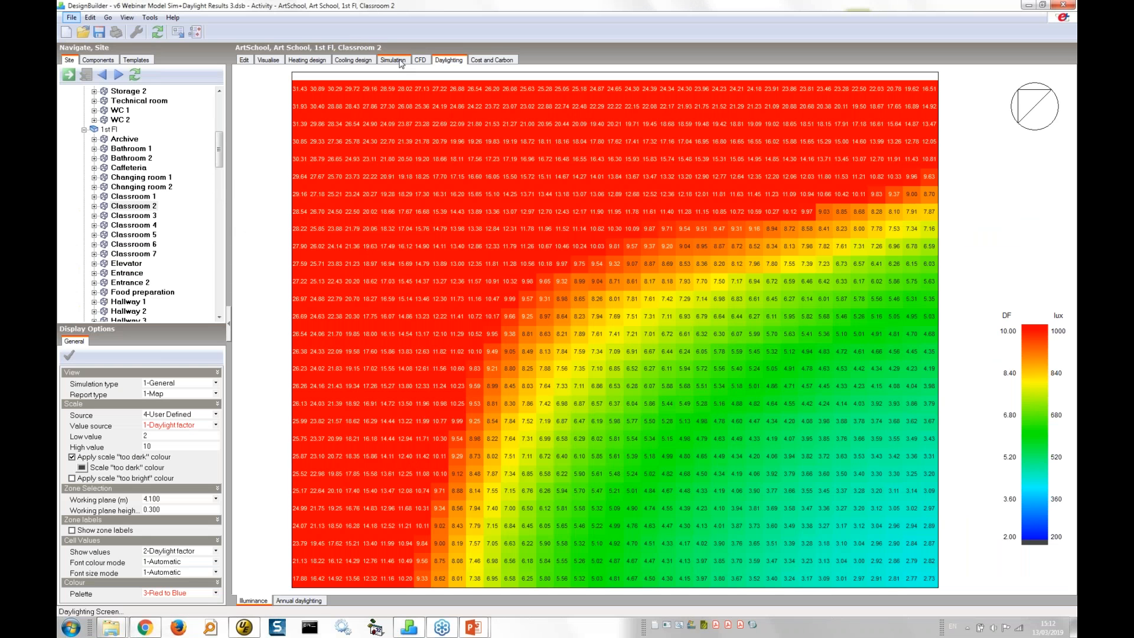
pyautogui.click(396, 60)
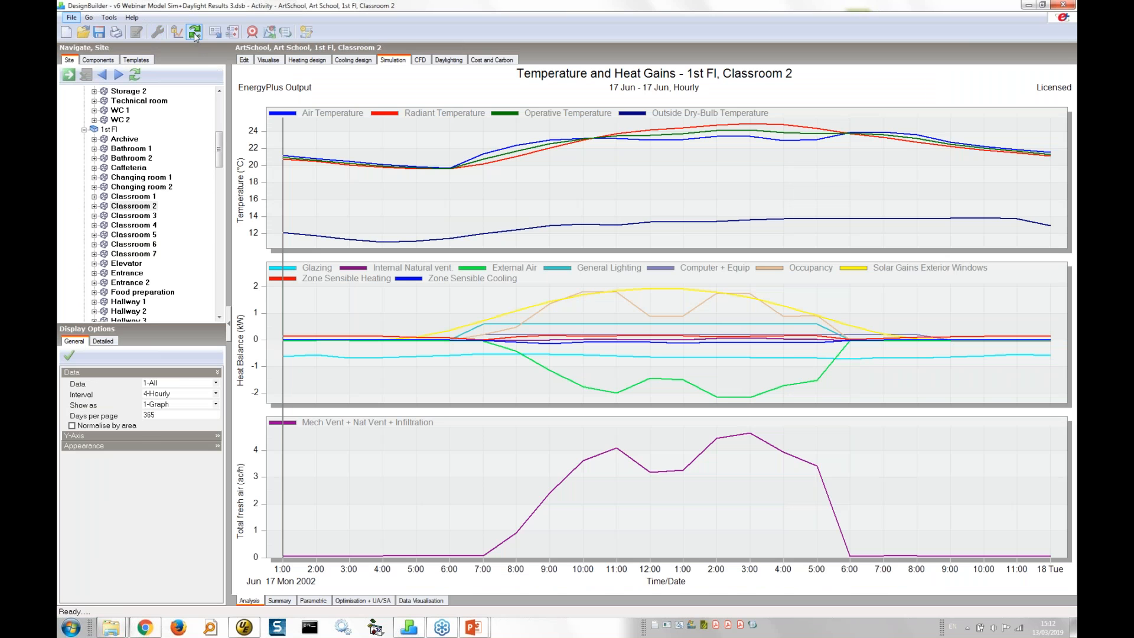
pyautogui.click(195, 31)
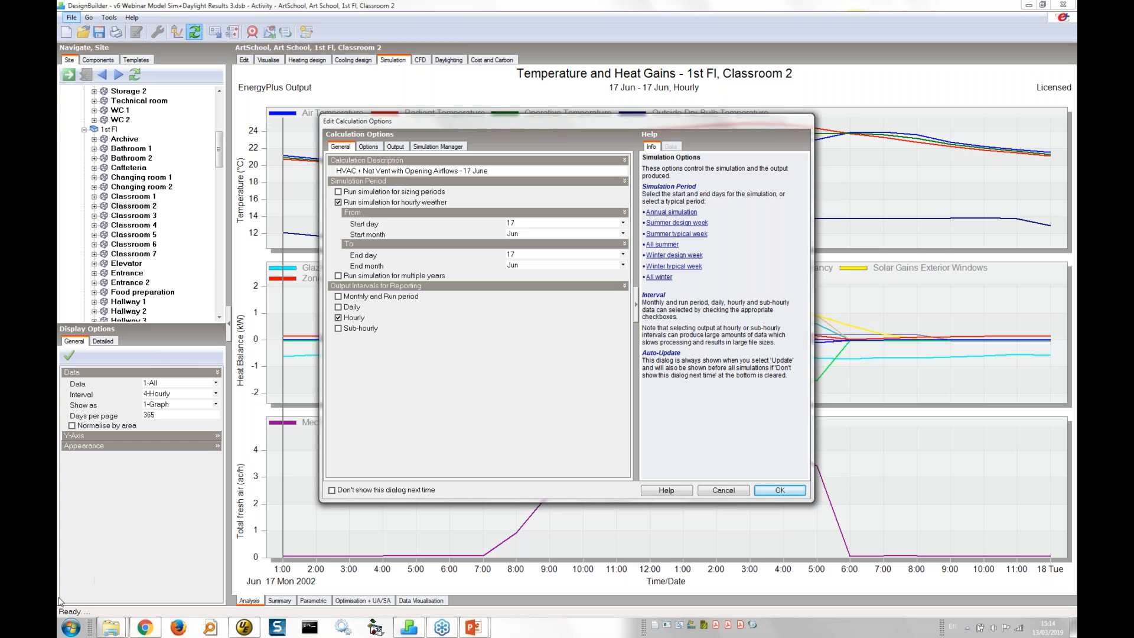
# - Open SimulationManager and view the Full Horizontal Slab Insulation + 2m Insulation simulation's results in DesignBuilder Results Viewer
pyautogui.click(70, 630)
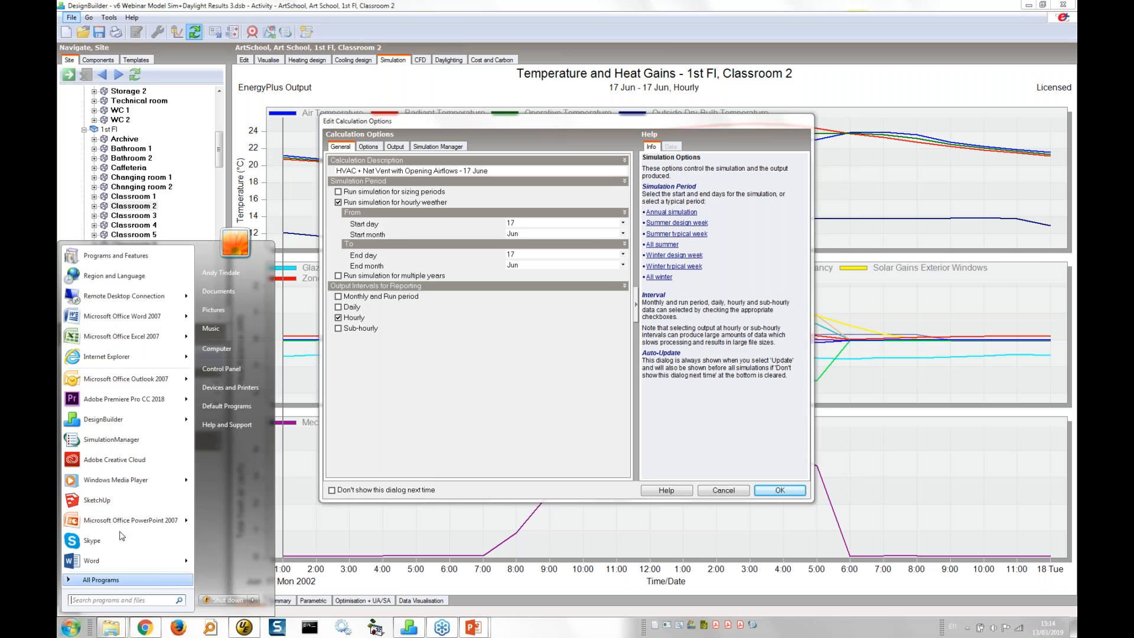
pyautogui.click(110, 440)
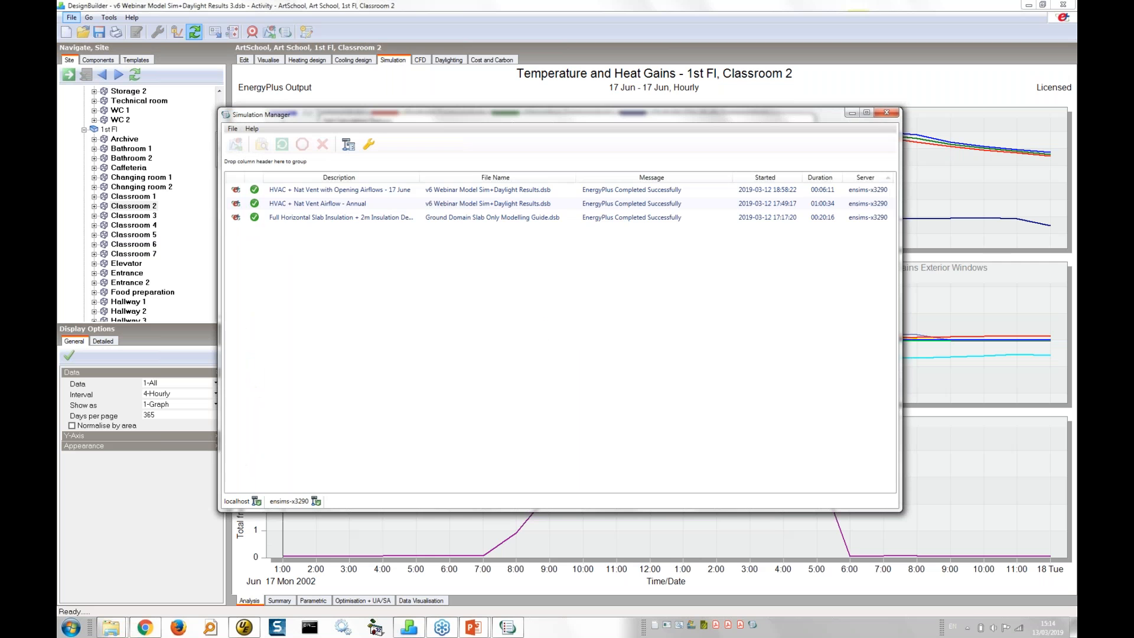
pyautogui.click(319, 222)
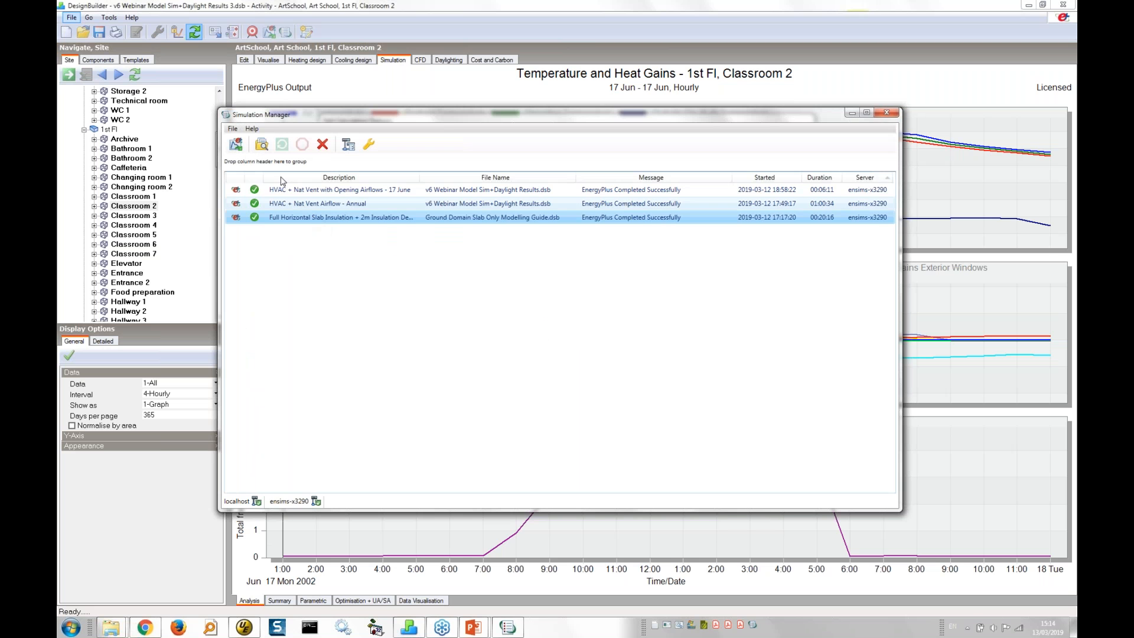
pyautogui.click(237, 145)
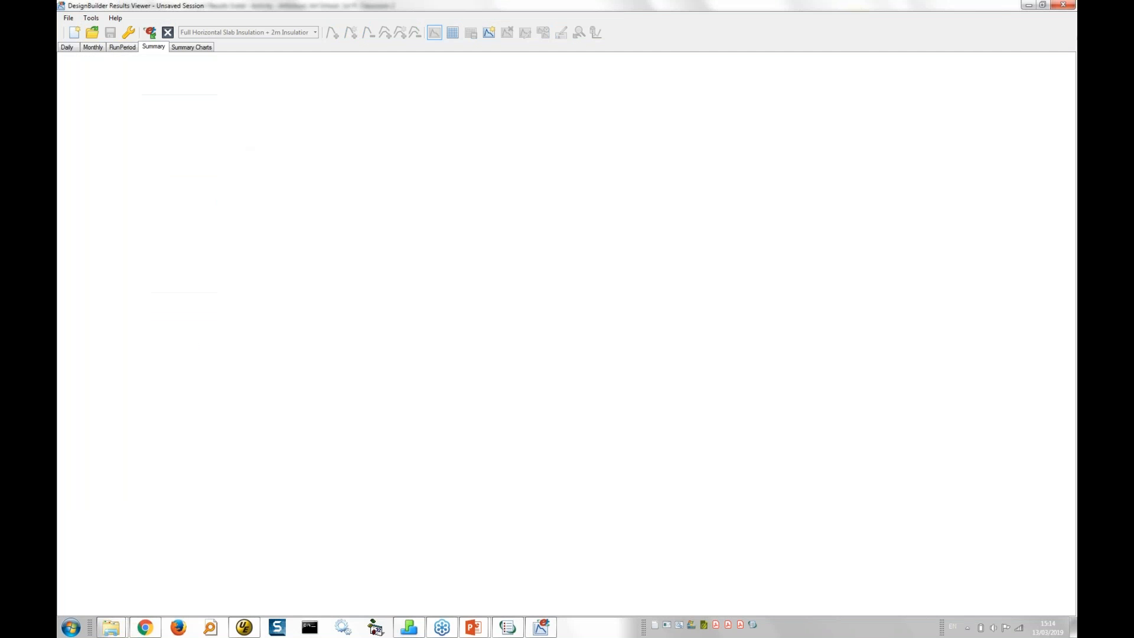
# - Plot the monthly ground floor Surface Inside Face Conduction Heat Transfer Rate and the Boiler Gas Rate on separate charts, widening the report list
pyautogui.click(93, 47)
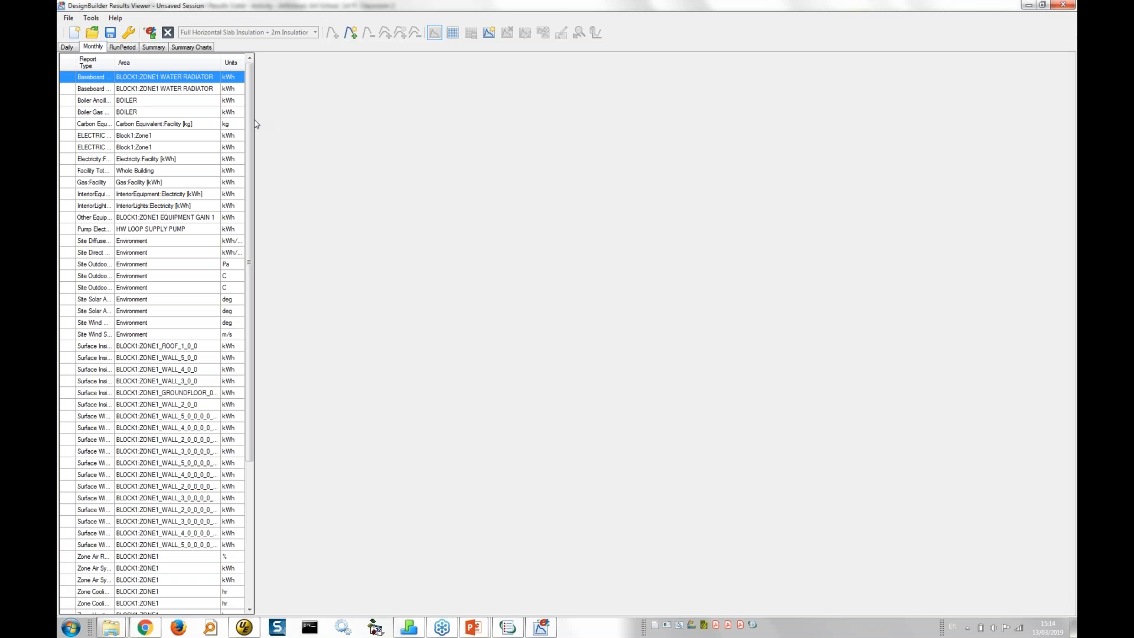
pyautogui.moveTo(253, 115); pyautogui.dragTo(315, 116)
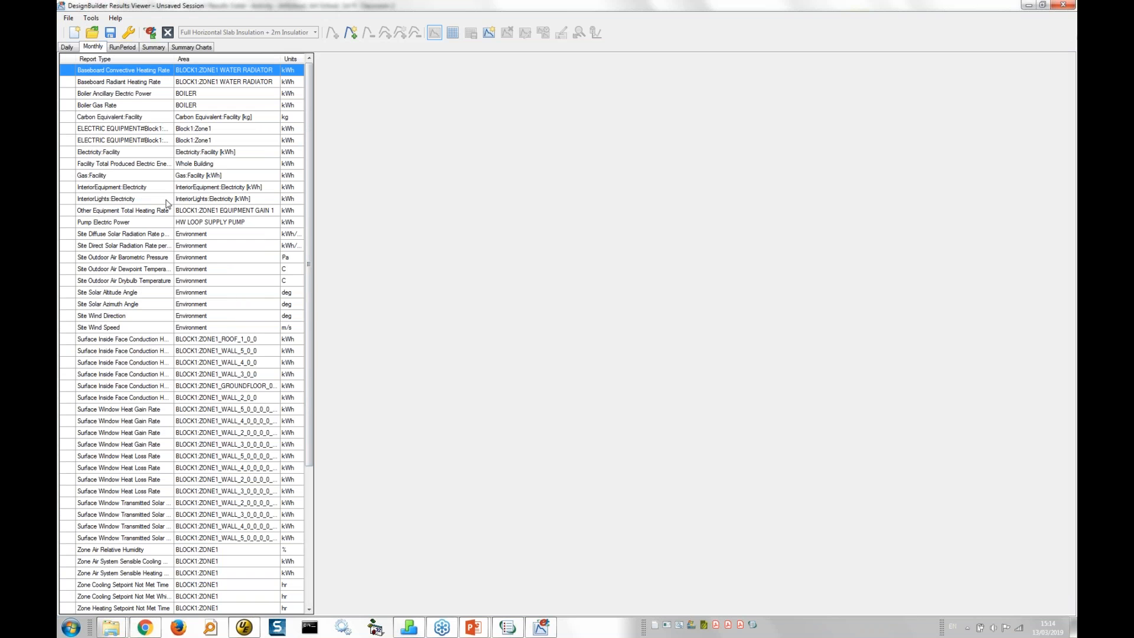
pyautogui.click(163, 387)
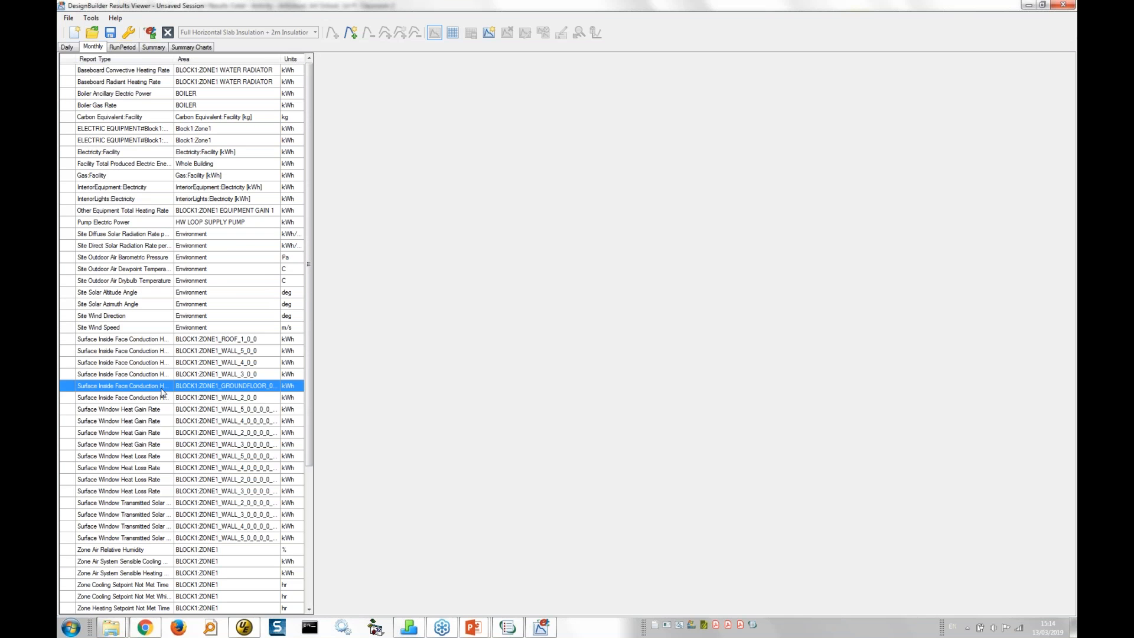
pyautogui.click(350, 32)
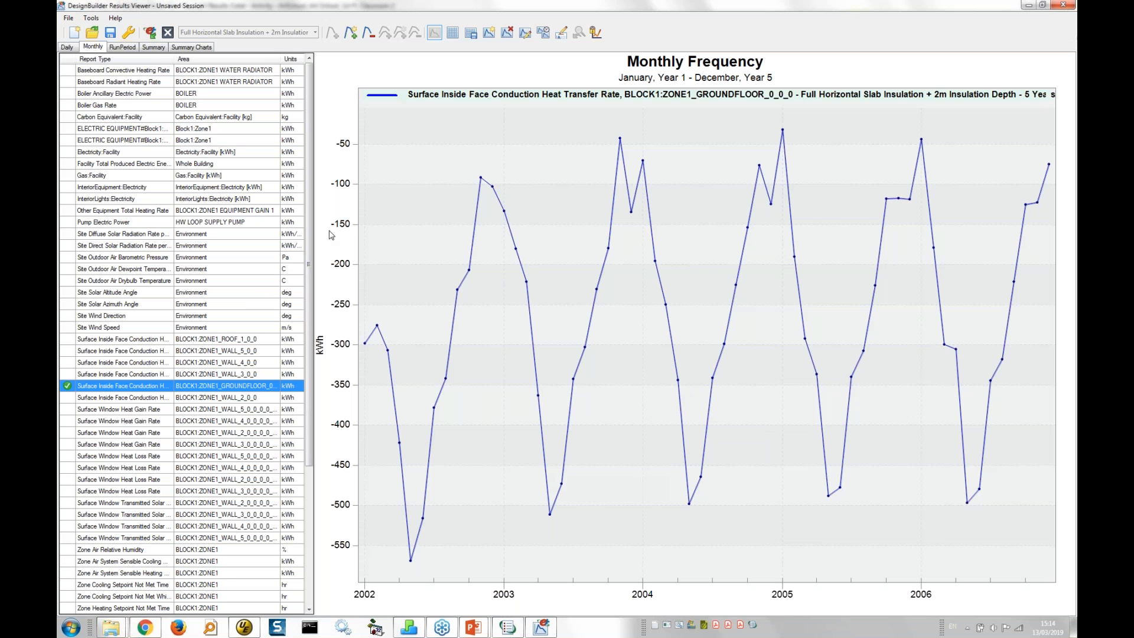
pyautogui.click(94, 107)
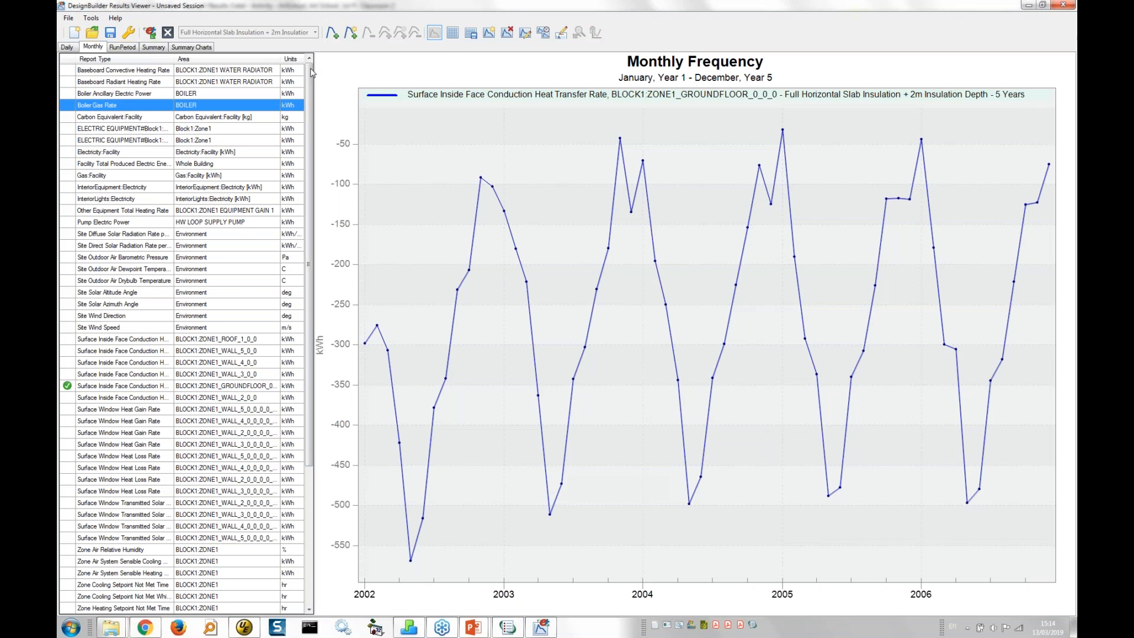
pyautogui.click(351, 33)
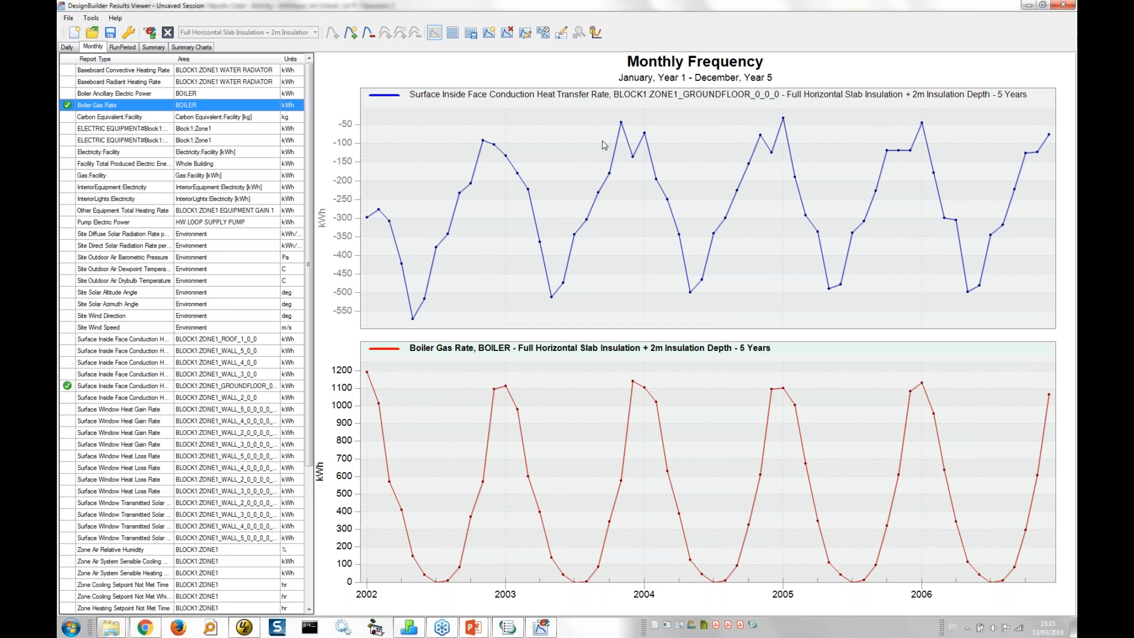
# - Switch to Simulation Manager and view the HVAC + Nat Vent Airflow - Annual results in DesignBuilder Results Viewer
pyautogui.moveTo(389, 229)
pyautogui.click(507, 627)
pyautogui.click(368, 207)
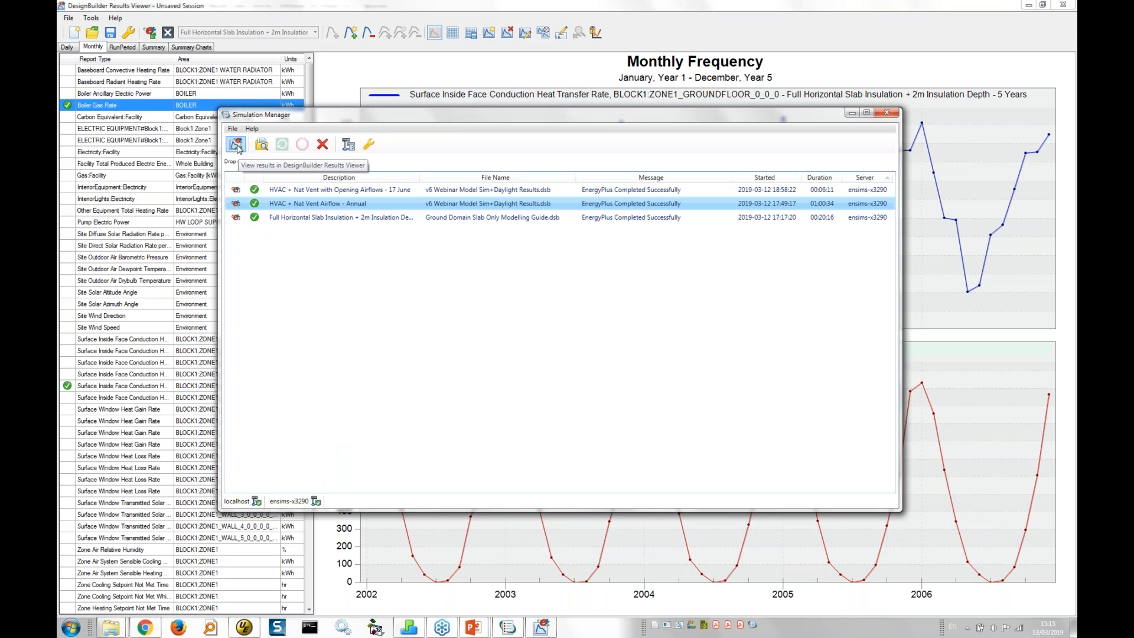
pyautogui.click(237, 146)
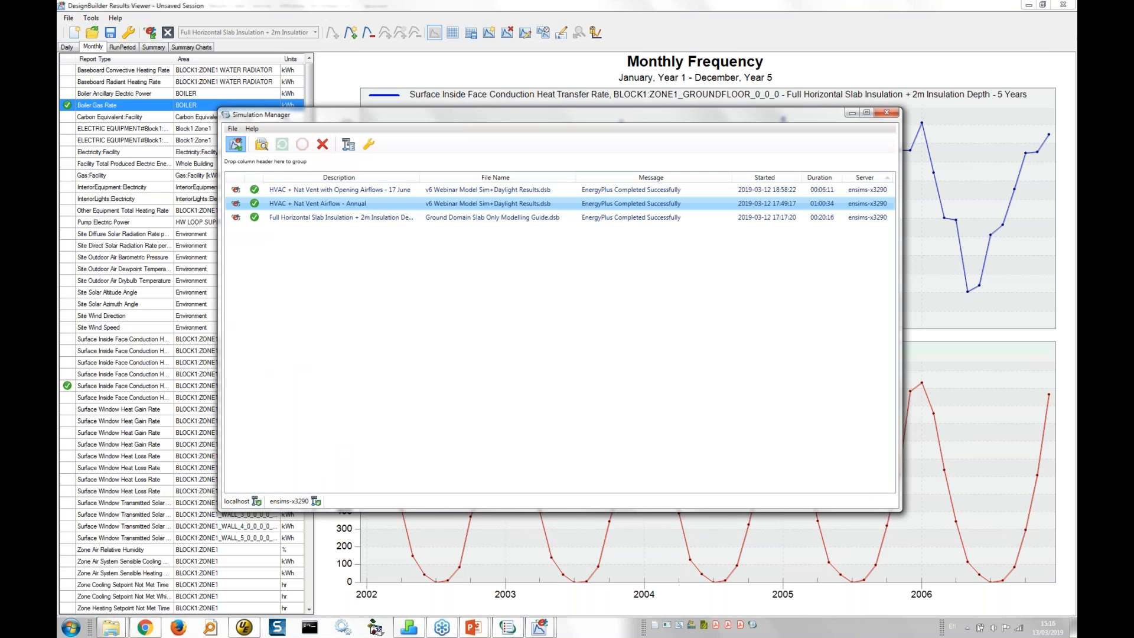
pyautogui.click(236, 144)
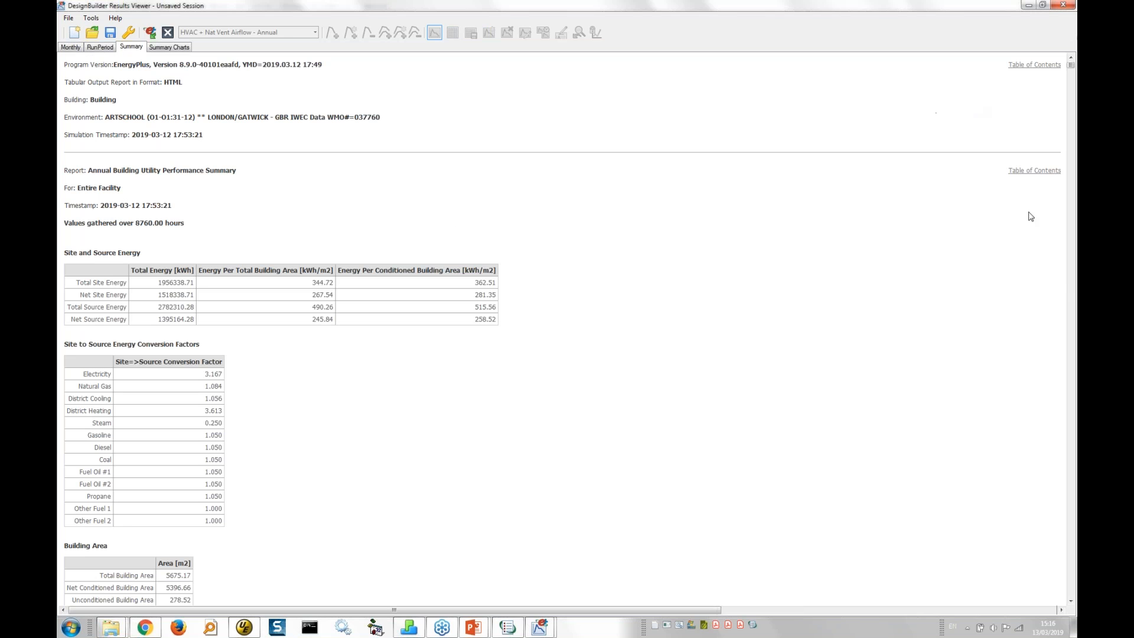
# - Examine the summary report's tables on utility use, electric loads, window-wall ratios and zones
pyautogui.click(1072, 303)
pyautogui.click(1073, 304)
pyautogui.click(1072, 307)
pyautogui.click(1073, 307)
pyautogui.click(1072, 307)
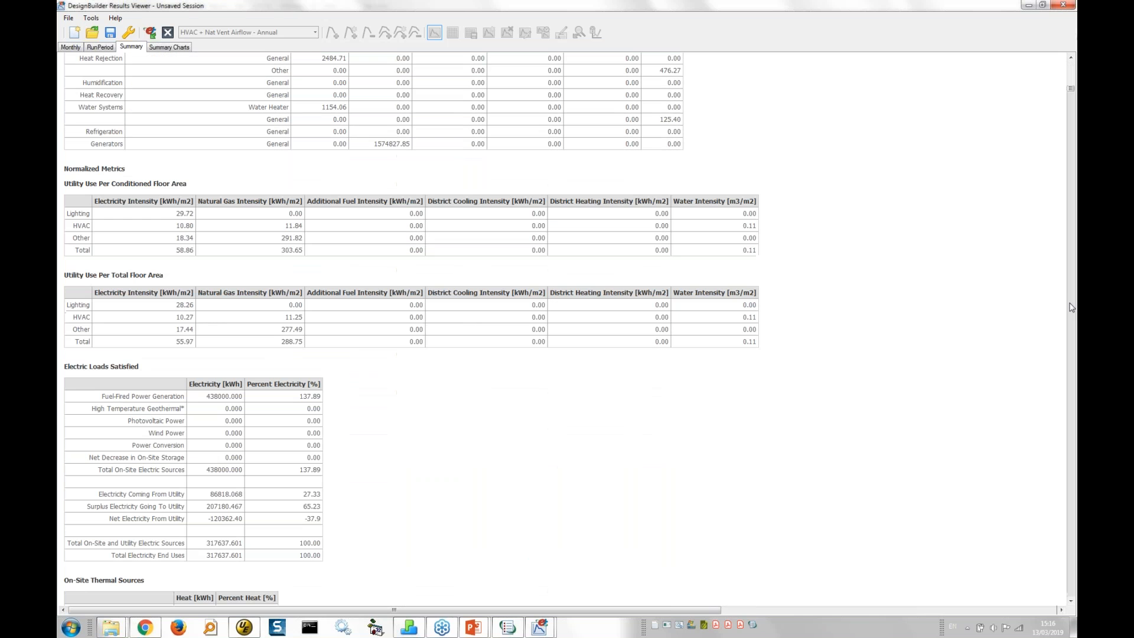
pyautogui.click(1072, 308)
pyautogui.click(1072, 307)
pyautogui.click(1072, 307)
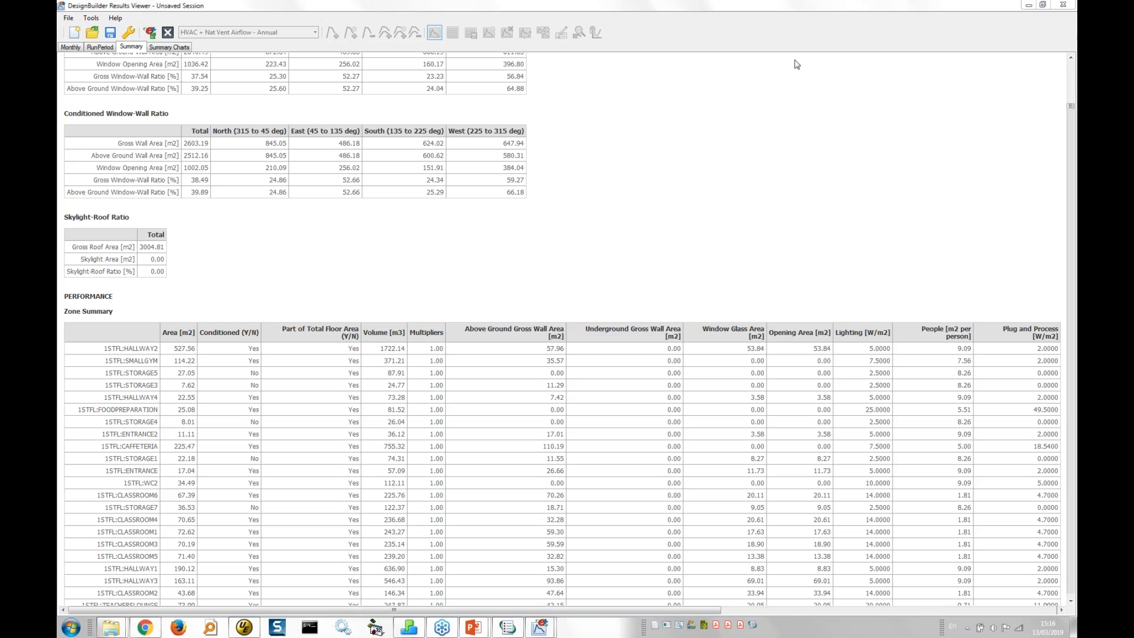
# - Display the End Uses summary chart and review which other summary charts are available
pyautogui.click(169, 47)
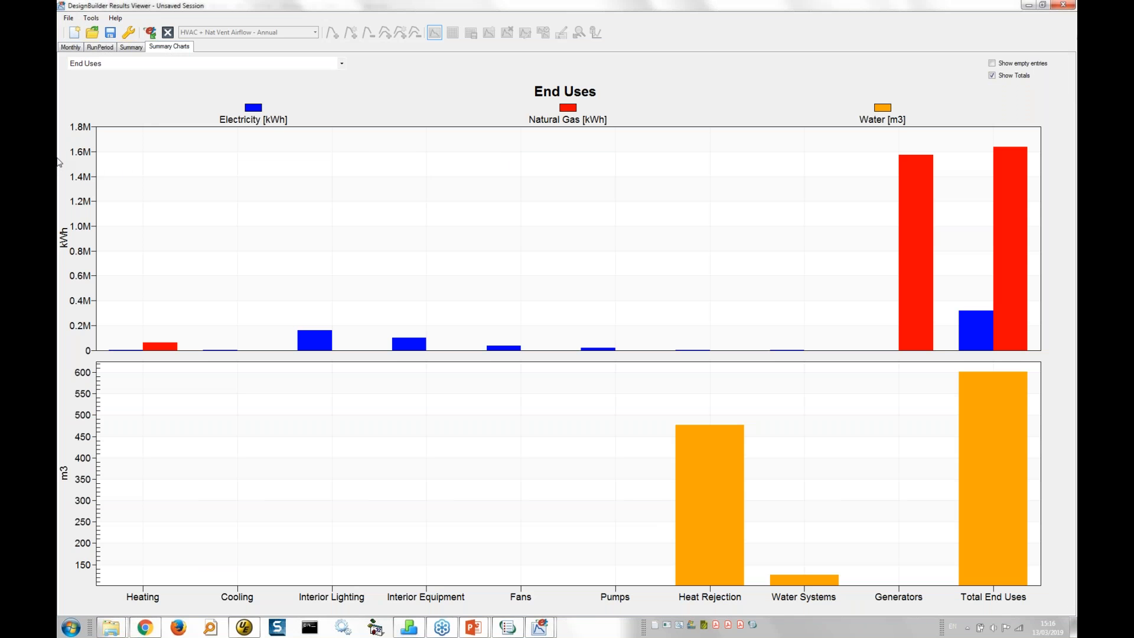
pyautogui.click(132, 67)
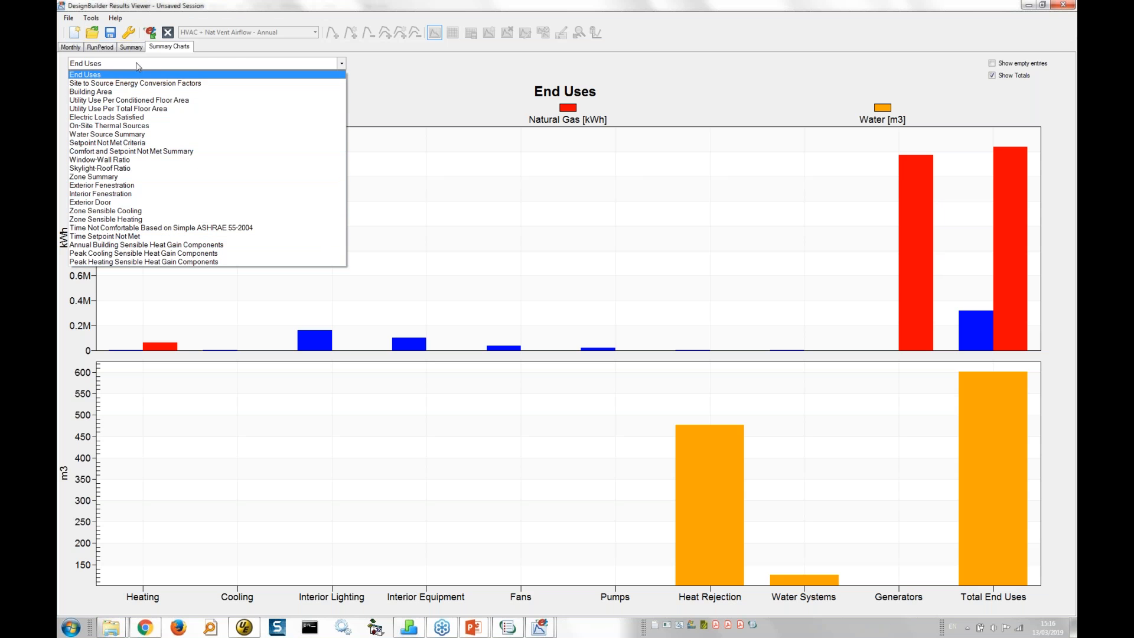
pyautogui.click(363, 66)
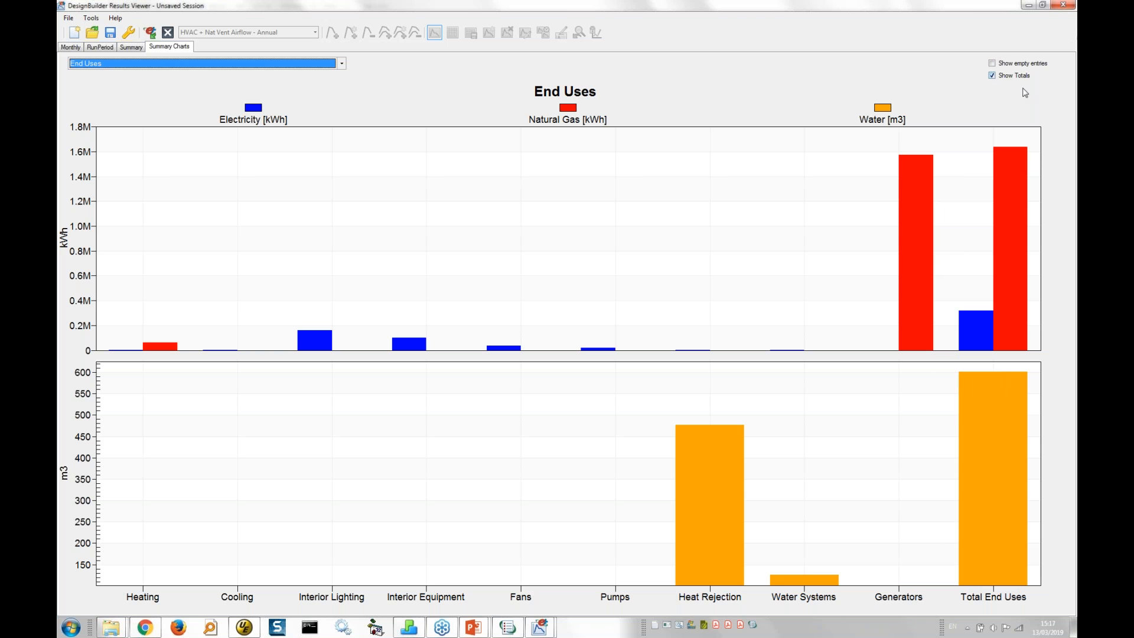
# - Hide the totals in the End Uses chart and try the display of empty entries, leaving it off
pyautogui.click(993, 76)
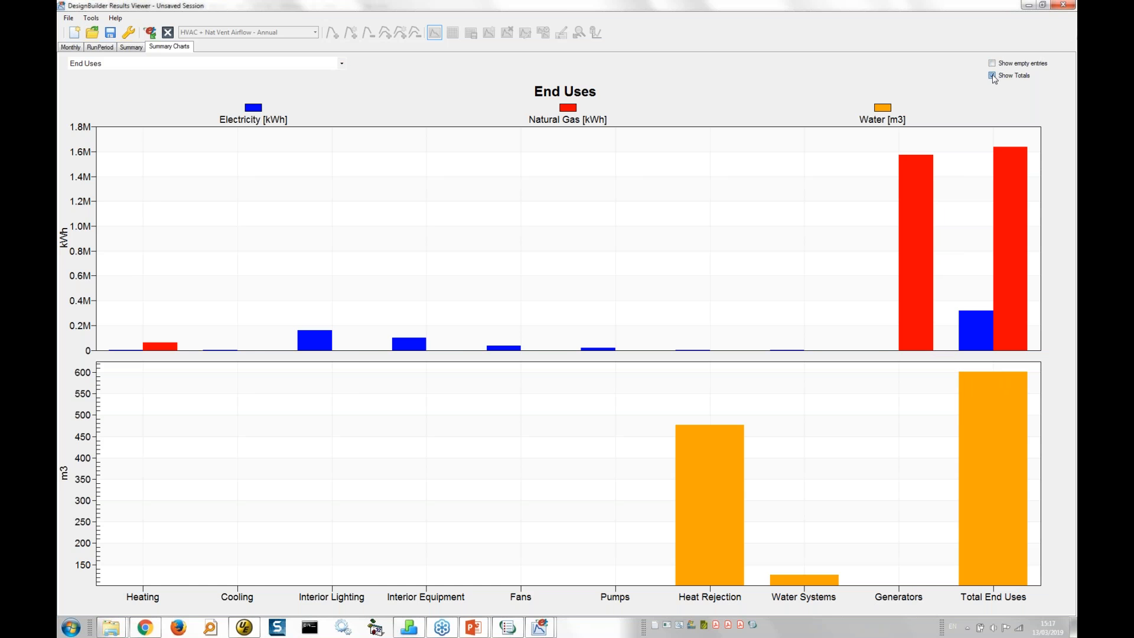
pyautogui.click(993, 76)
pyautogui.click(992, 76)
pyautogui.click(993, 63)
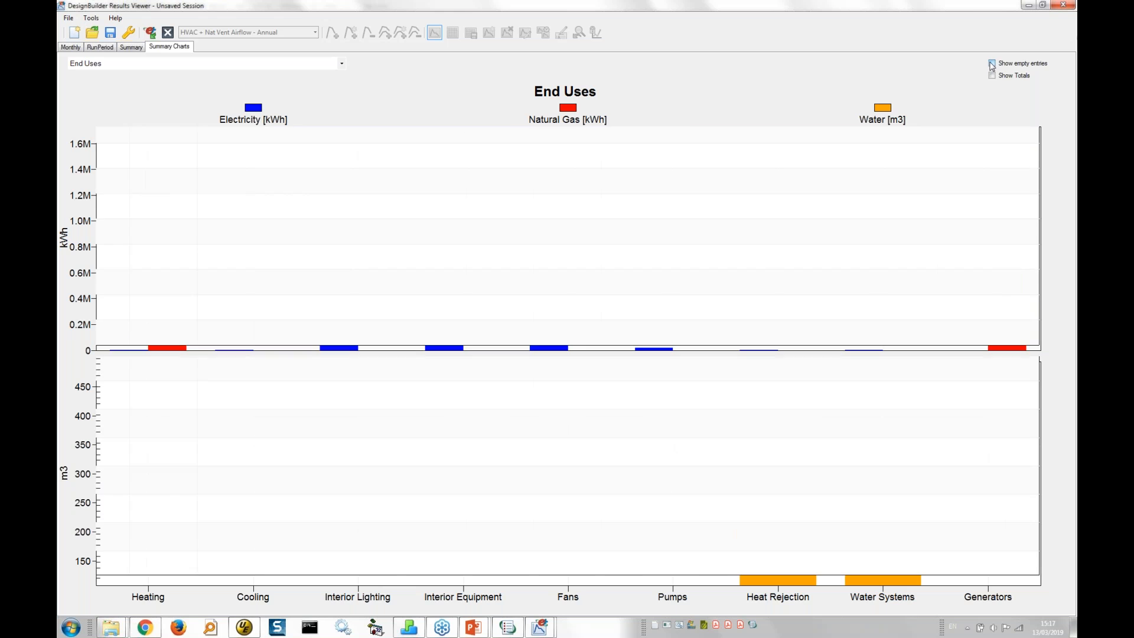
pyautogui.click(993, 64)
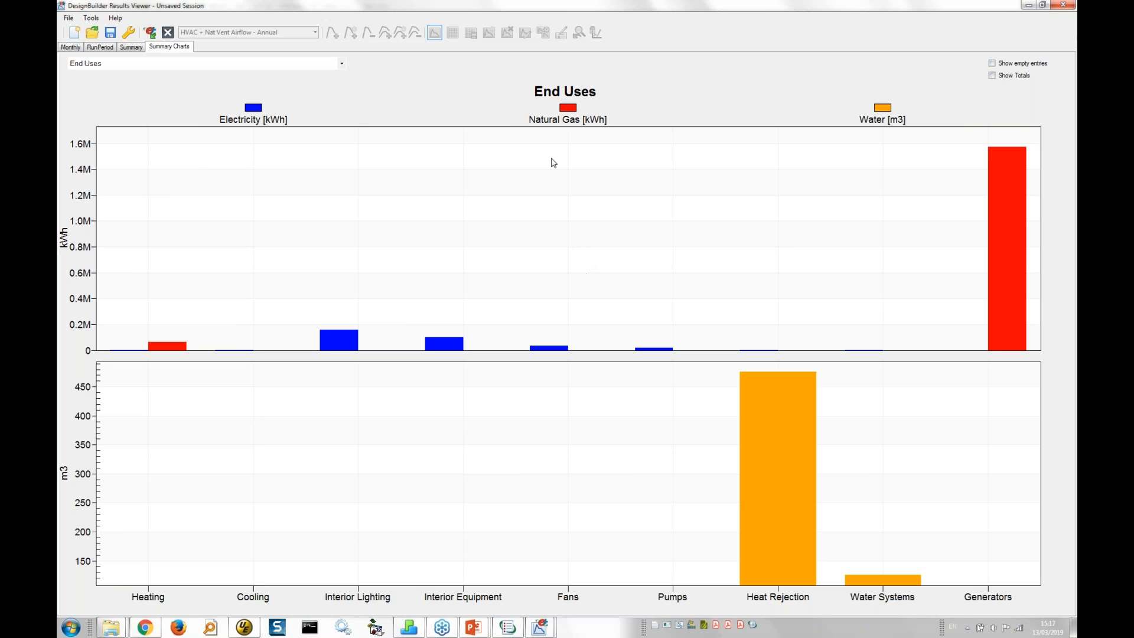
# - View the Utility Use Per Total Floor Area and Electric Loads Satisfied charts, checking the latter's percentages of electricity from and to the utility
pyautogui.click(304, 65)
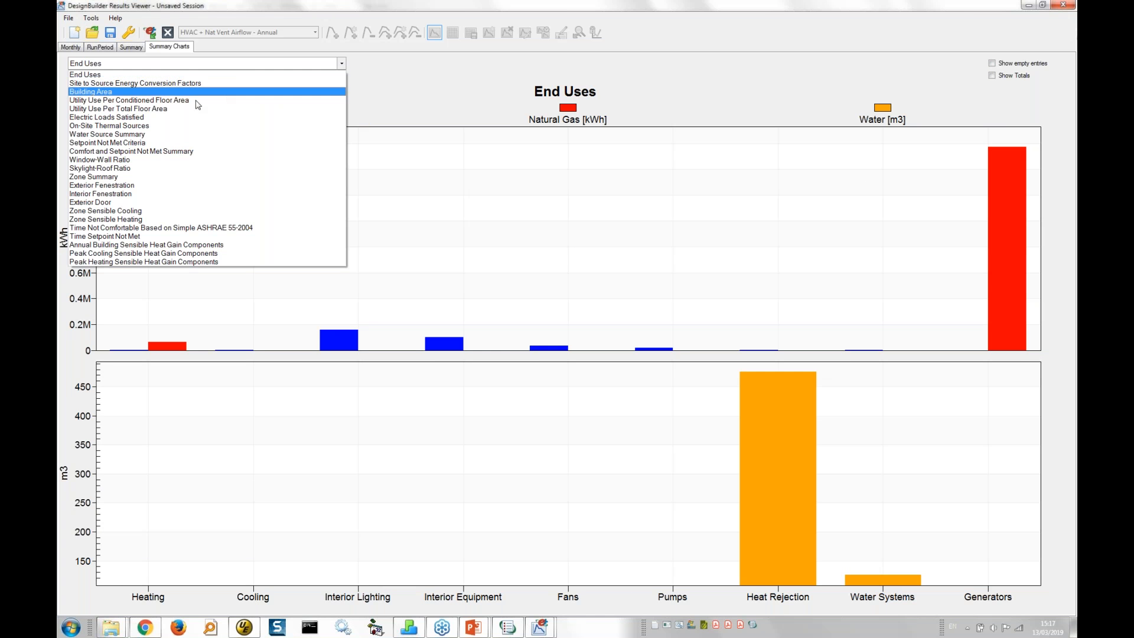
pyautogui.click(152, 109)
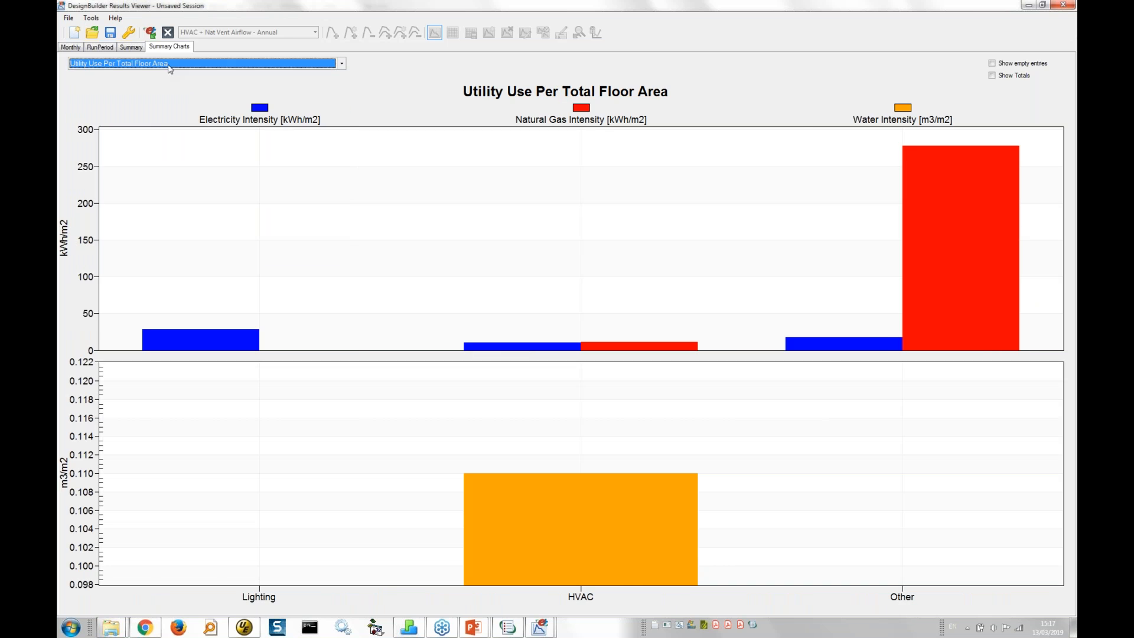
pyautogui.click(169, 66)
pyautogui.click(130, 118)
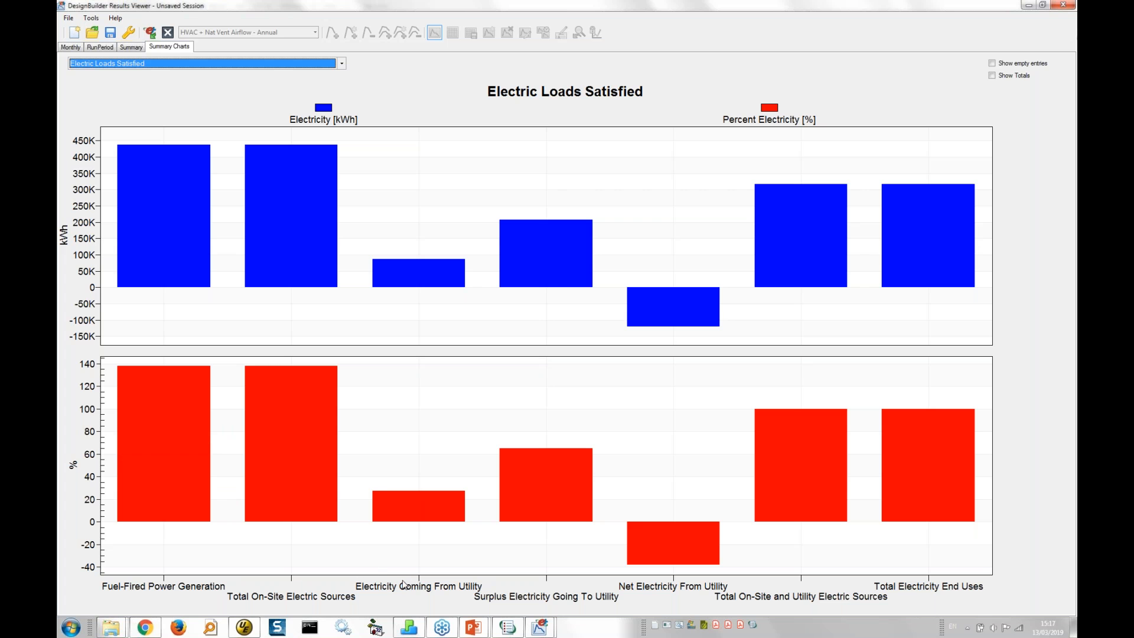
pyautogui.moveTo(451, 525)
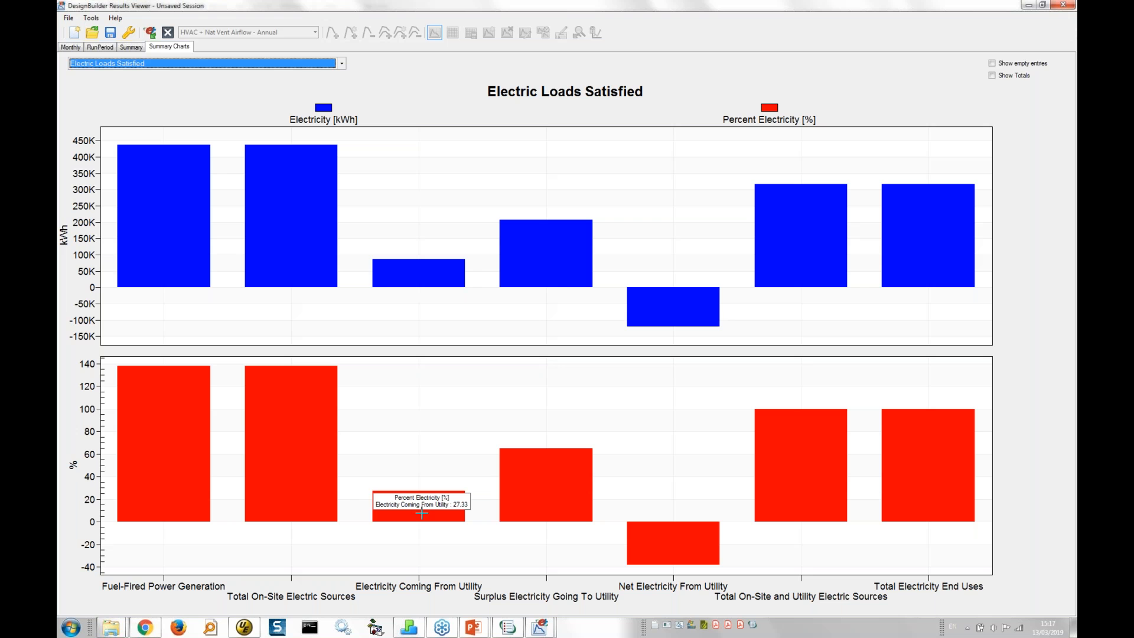
pyautogui.moveTo(534, 503)
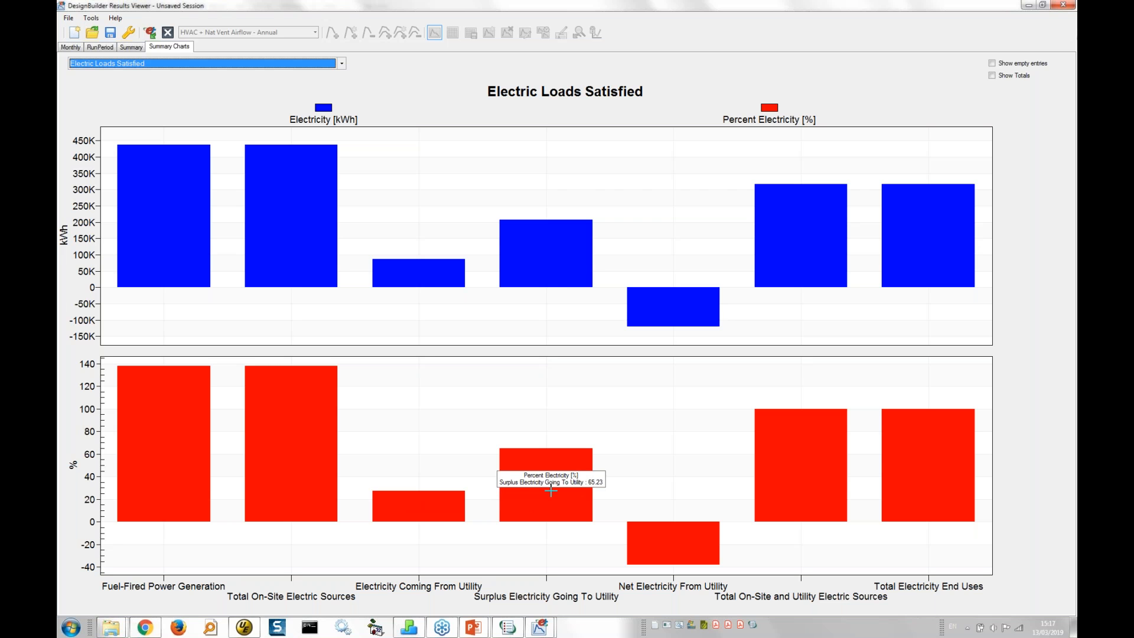
pyautogui.moveTo(643, 548)
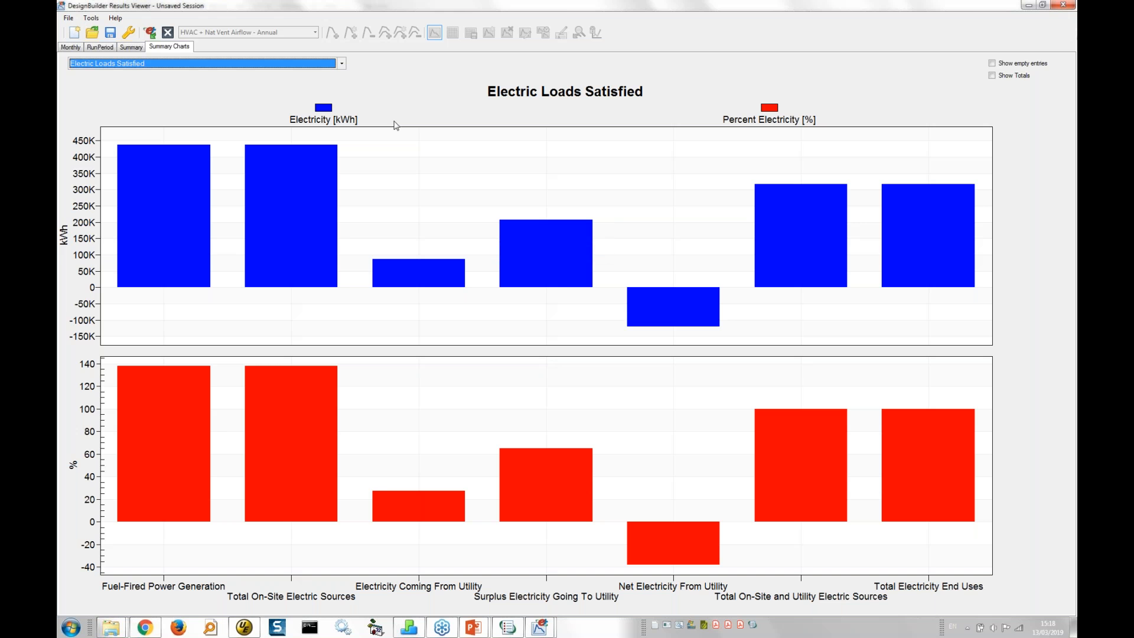
# - Display the Zone Summary chart, inspect individual zone bars, and zoom in on the zones from 1STFL:SMALLGYM to 1STFL:CLASSROOM6
pyautogui.click(341, 64)
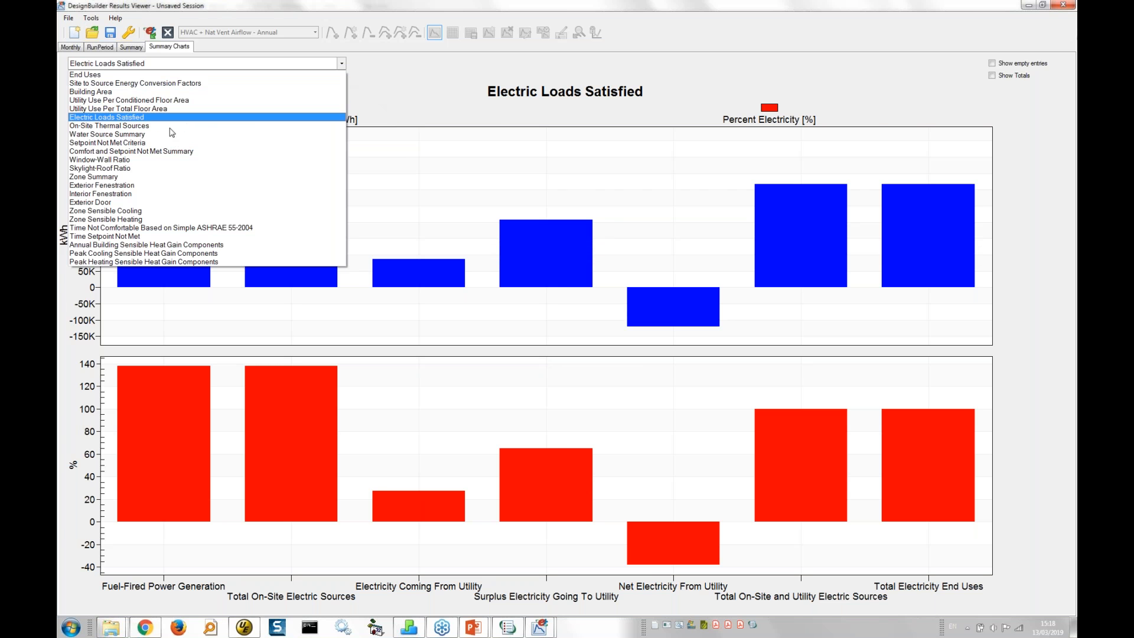
pyautogui.click(114, 178)
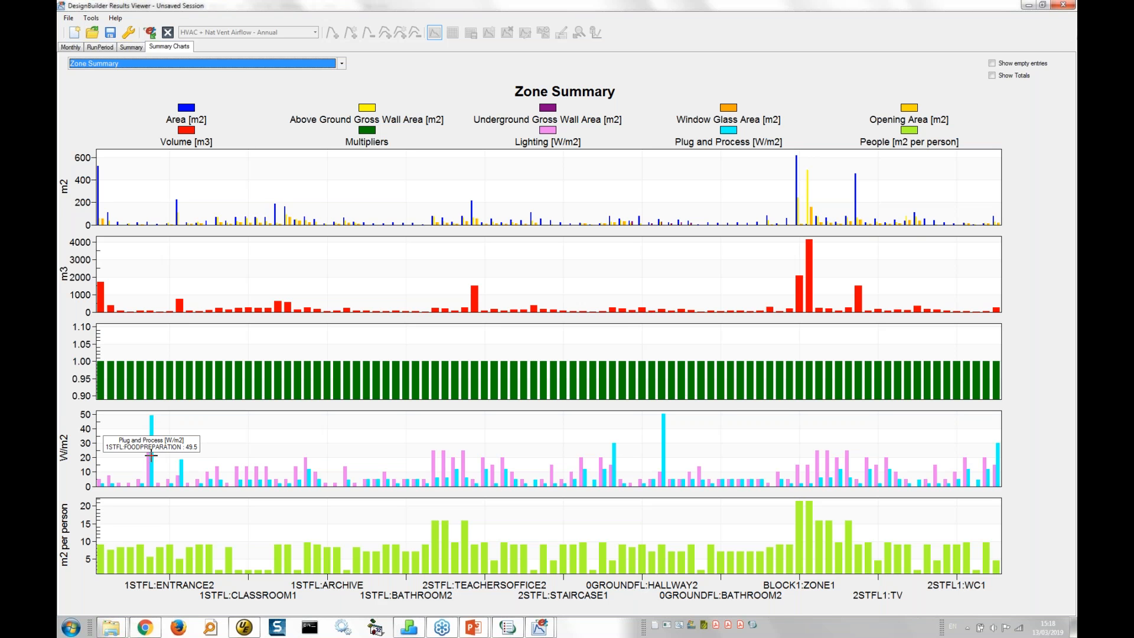
pyautogui.moveTo(157, 457)
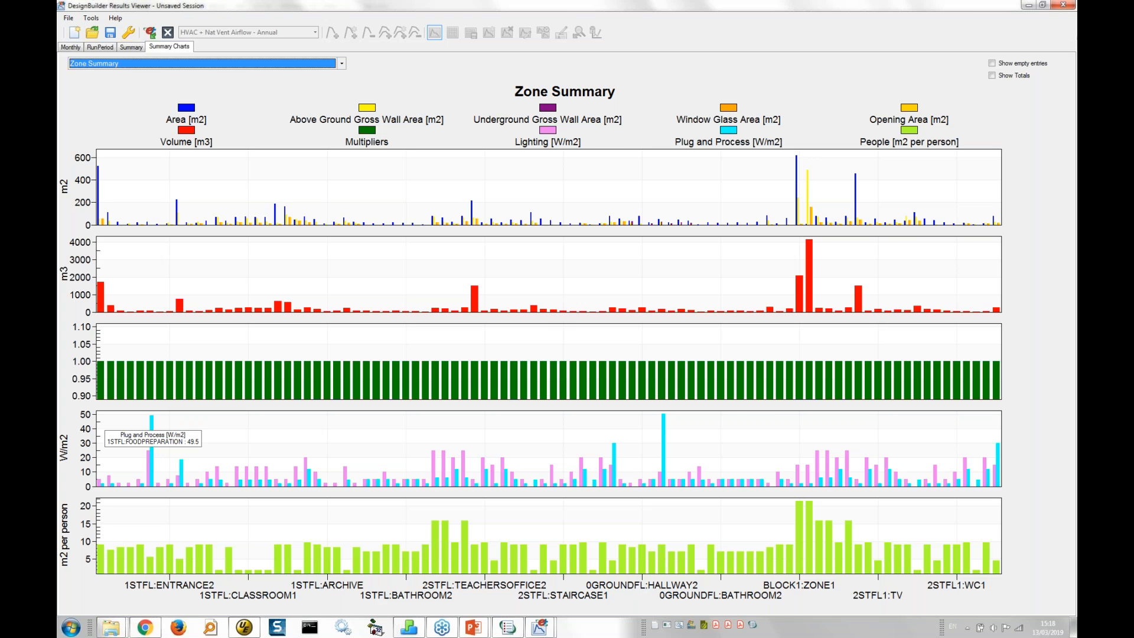
pyautogui.moveTo(220, 546)
pyautogui.moveTo(188, 380)
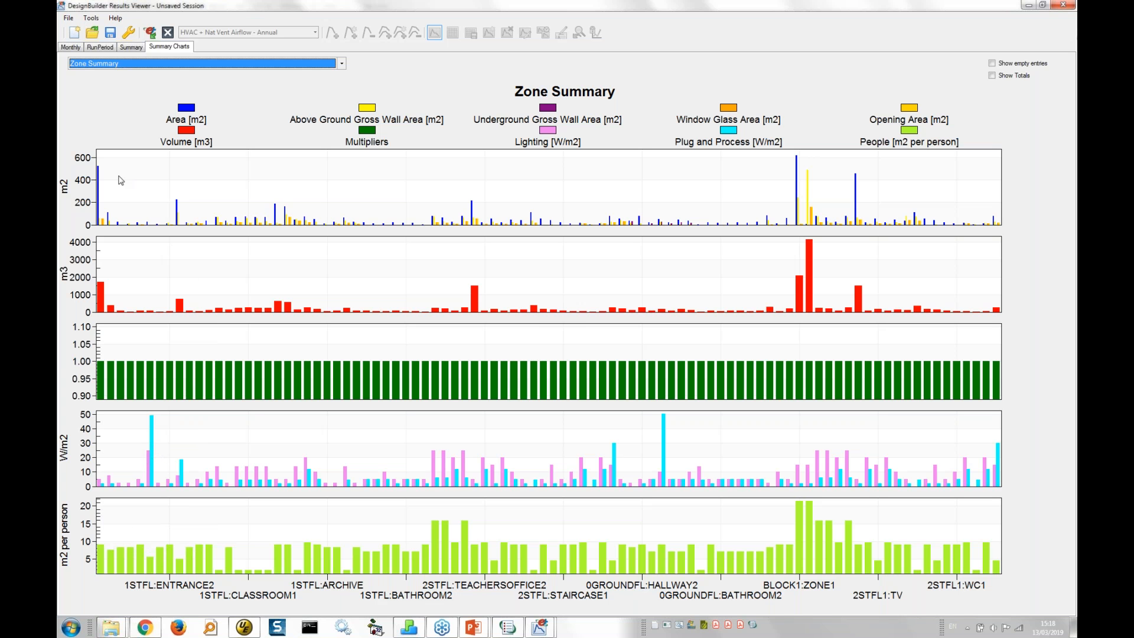
pyautogui.moveTo(105, 164); pyautogui.dragTo(225, 165)
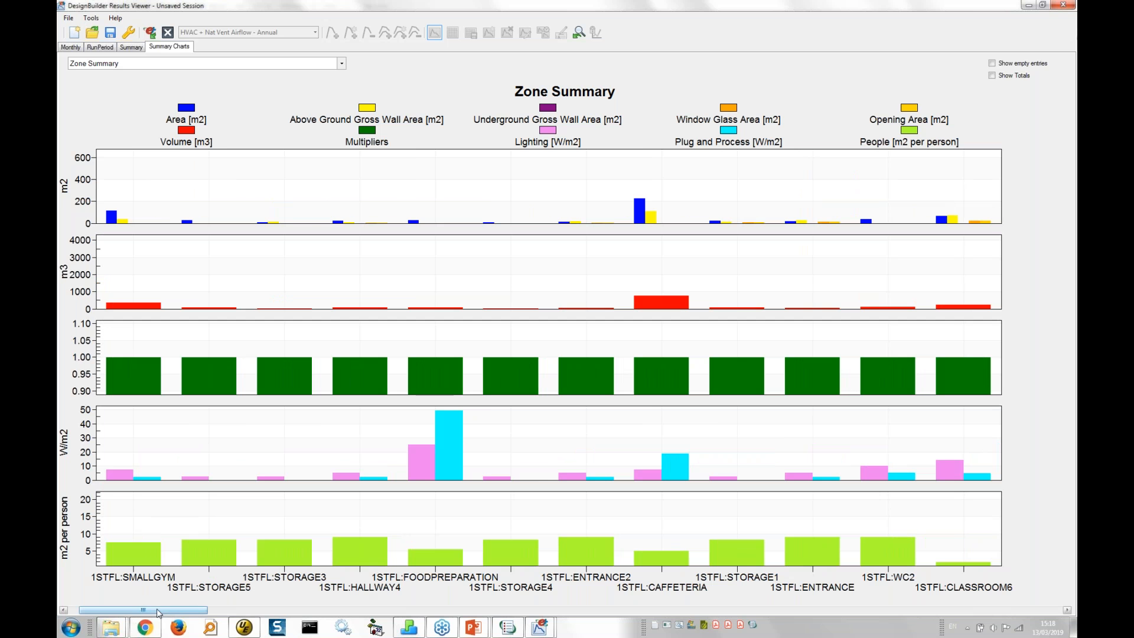
# - Bring the first zone, 1STFL:HALLWAY2, into view in the Zone Summary chart, and reset the zoom to show all zones
pyautogui.moveTo(155, 615); pyautogui.dragTo(125, 618)
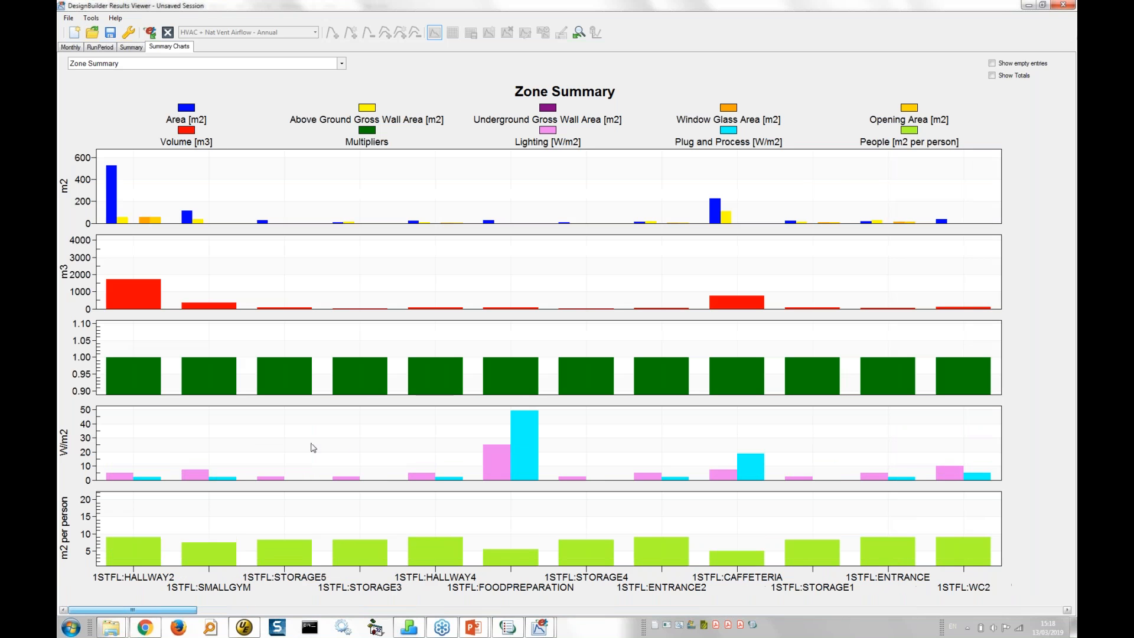
pyautogui.click(580, 34)
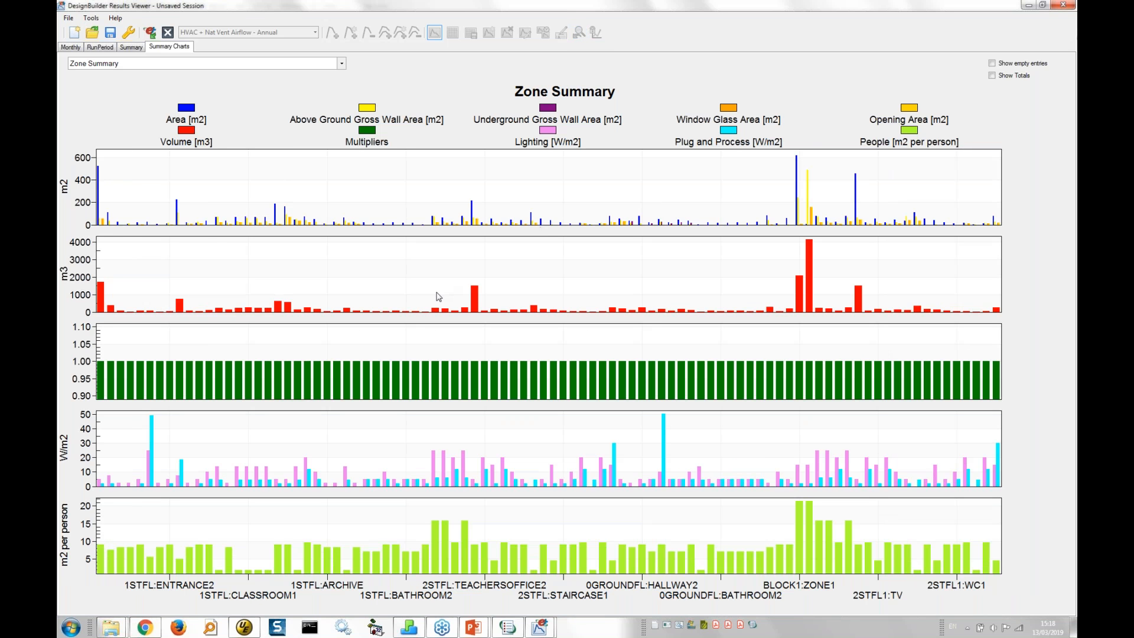
# - Display the Zone Sensible Cooling chart and zoom in on the zones from 1STFL:SMALLGYM to 1STFL:CLASSROOM3
pyautogui.click(140, 65)
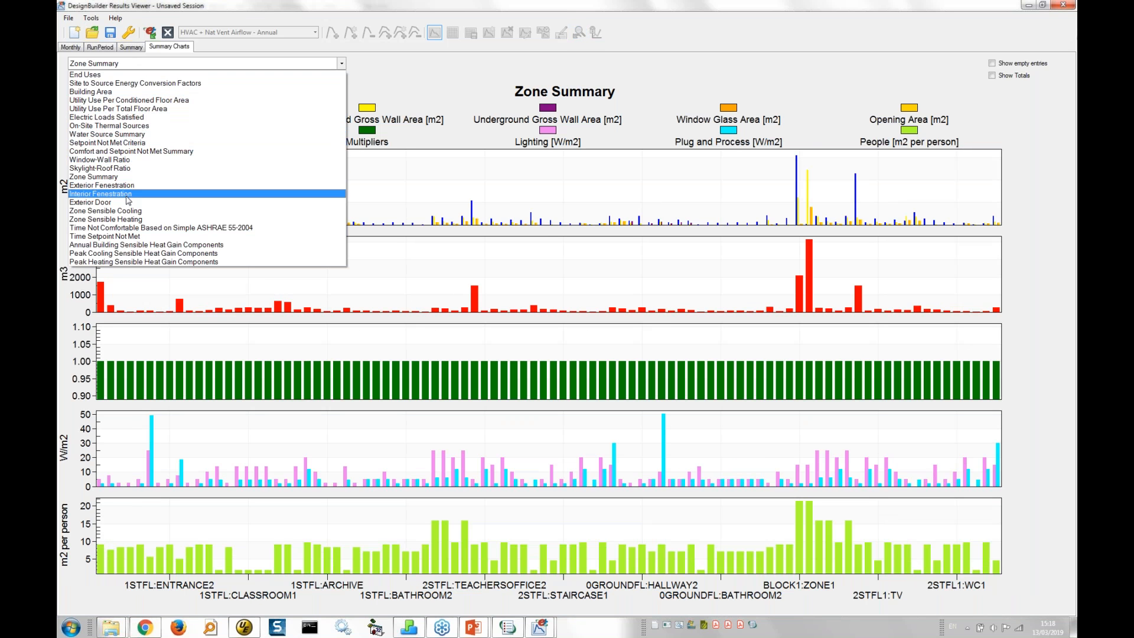
pyautogui.click(117, 212)
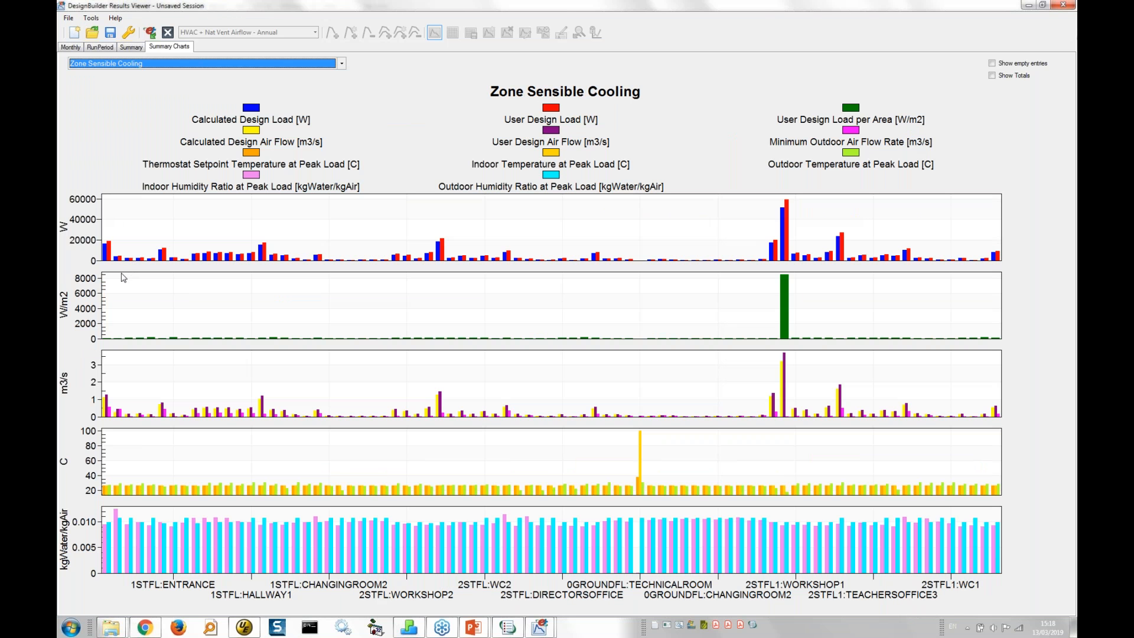
pyautogui.moveTo(109, 214); pyautogui.dragTo(238, 214)
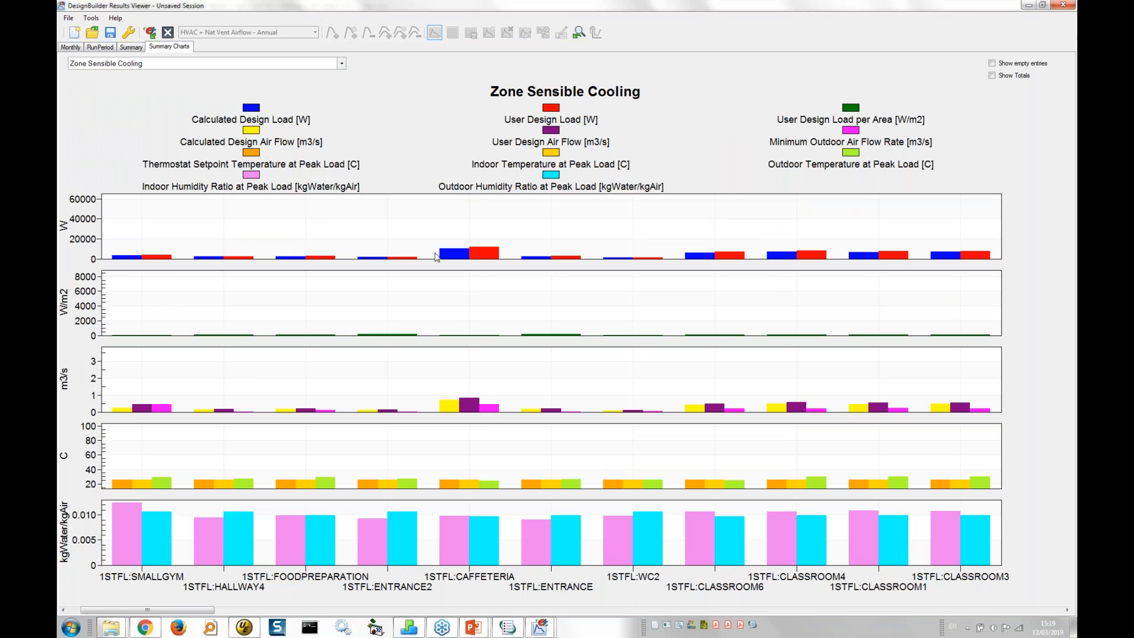
pyautogui.moveTo(443, 254)
pyautogui.moveTo(253, 541)
# - Switch to DesignBuilder, cancel the calculation options, and show Classroom 2's edit view with its model data
pyautogui.click(412, 629)
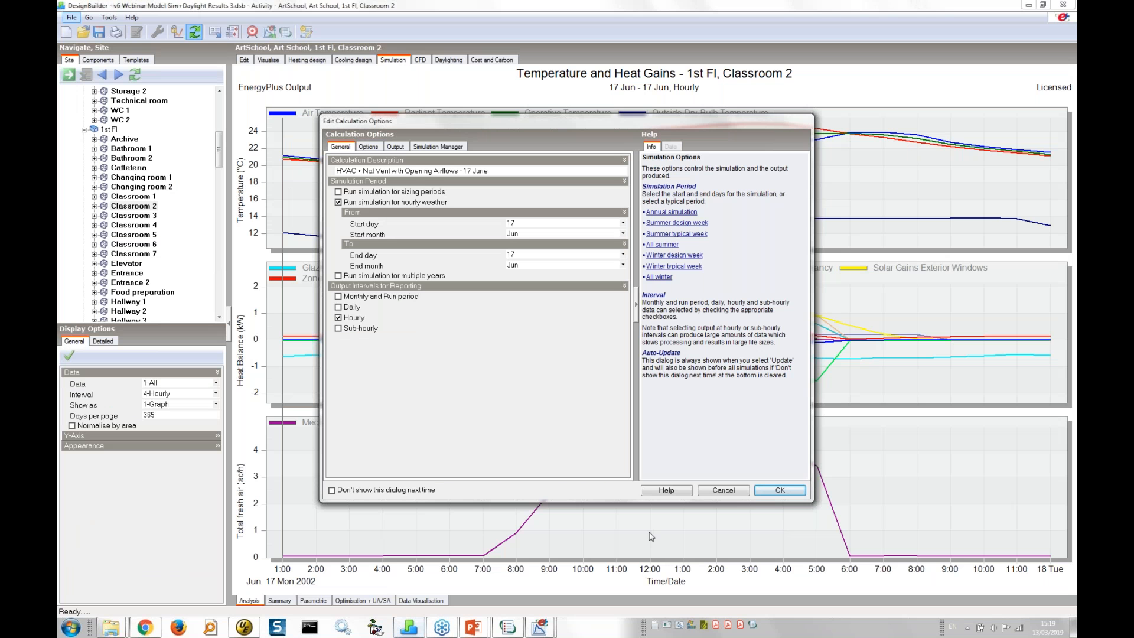
pyautogui.click(716, 492)
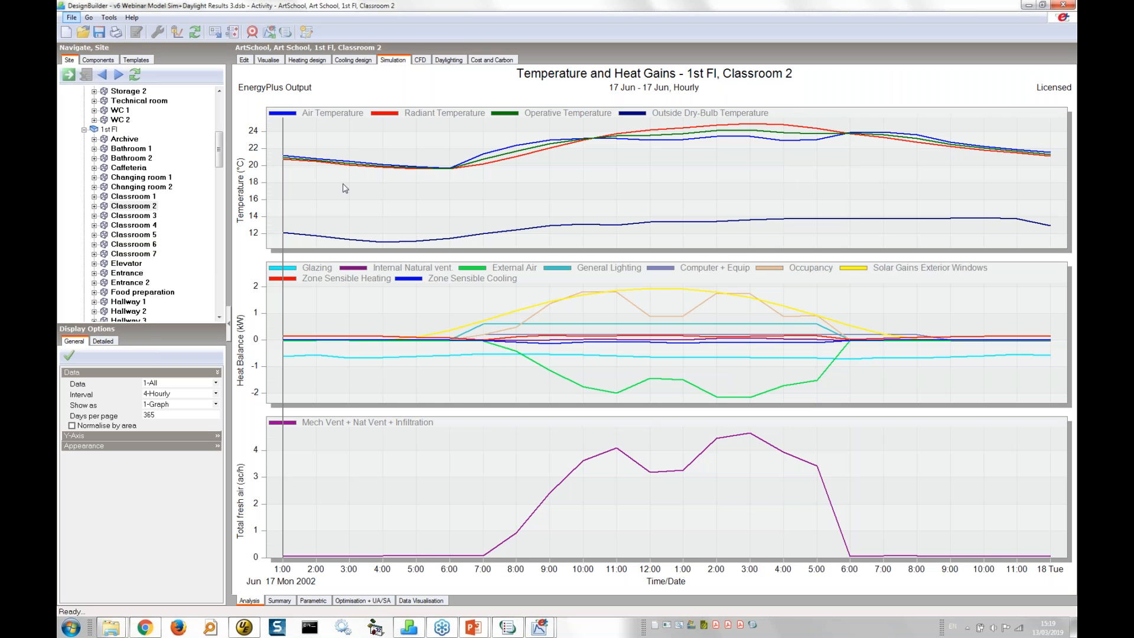
pyautogui.click(247, 63)
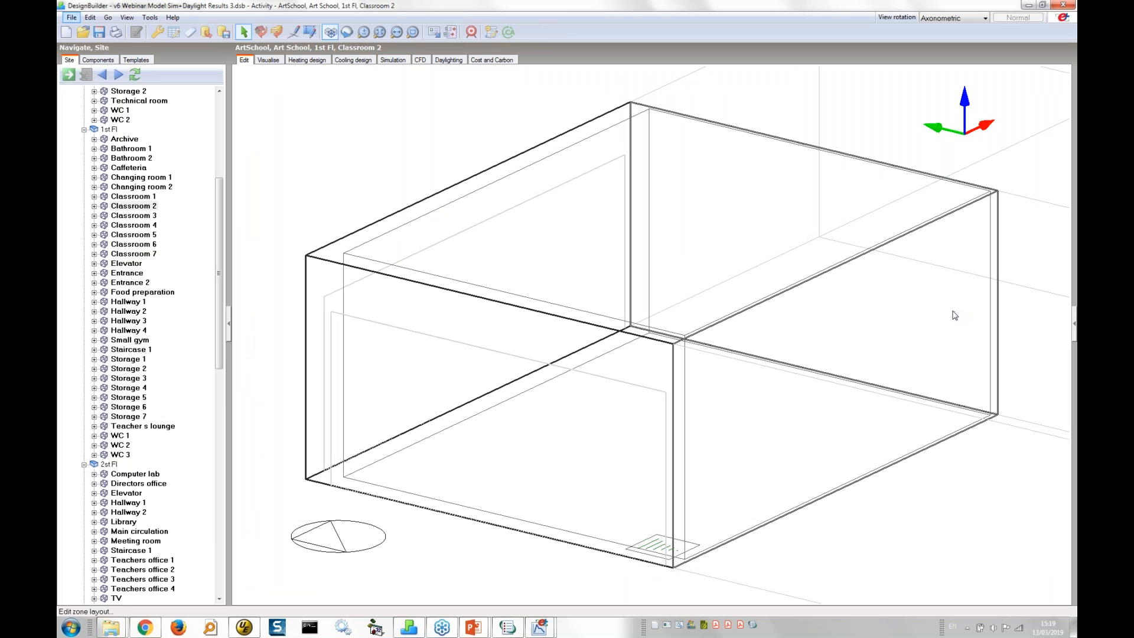
pyautogui.click(1074, 322)
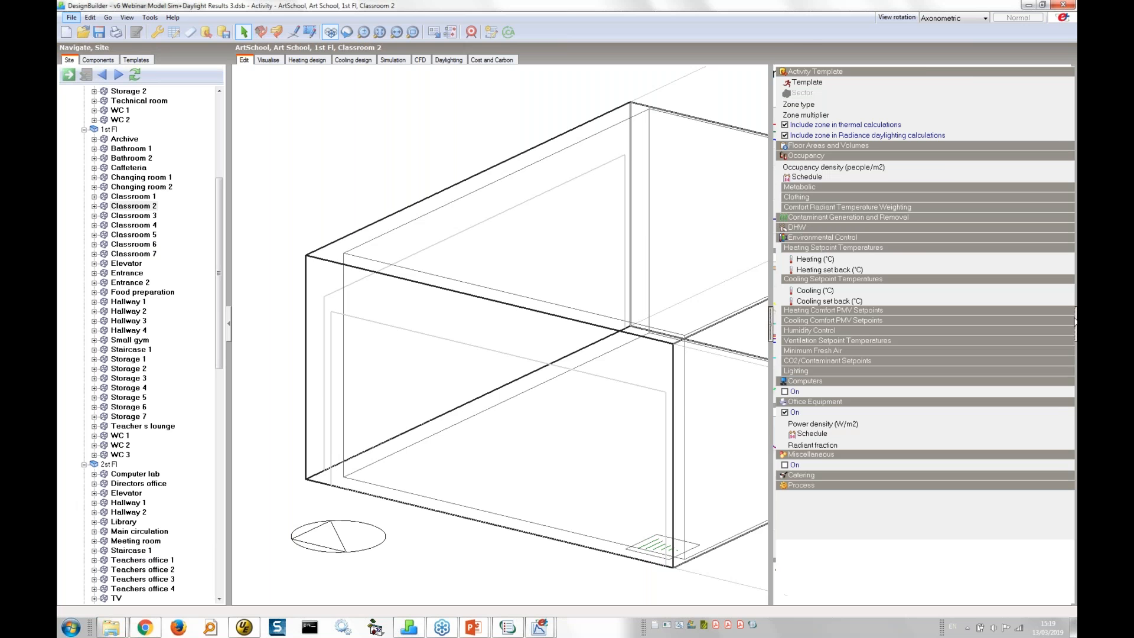
# - Show the HVAC model data for the whole Art School building and expand the heating Sizing Zone Equipment settings
pyautogui.click(915, 60)
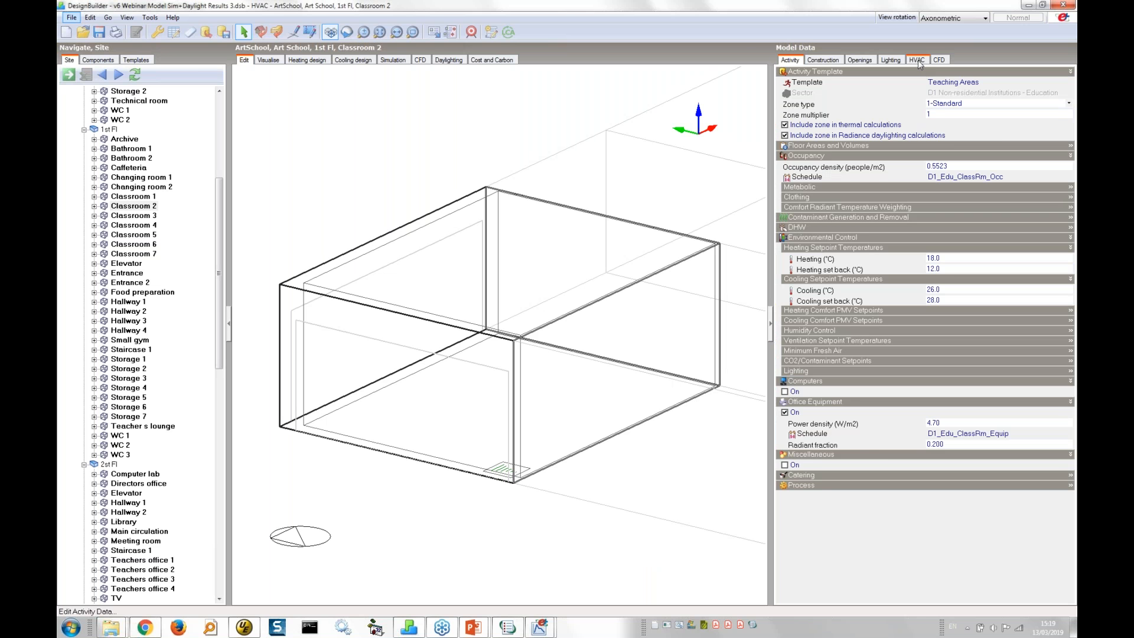
pyautogui.click(294, 50)
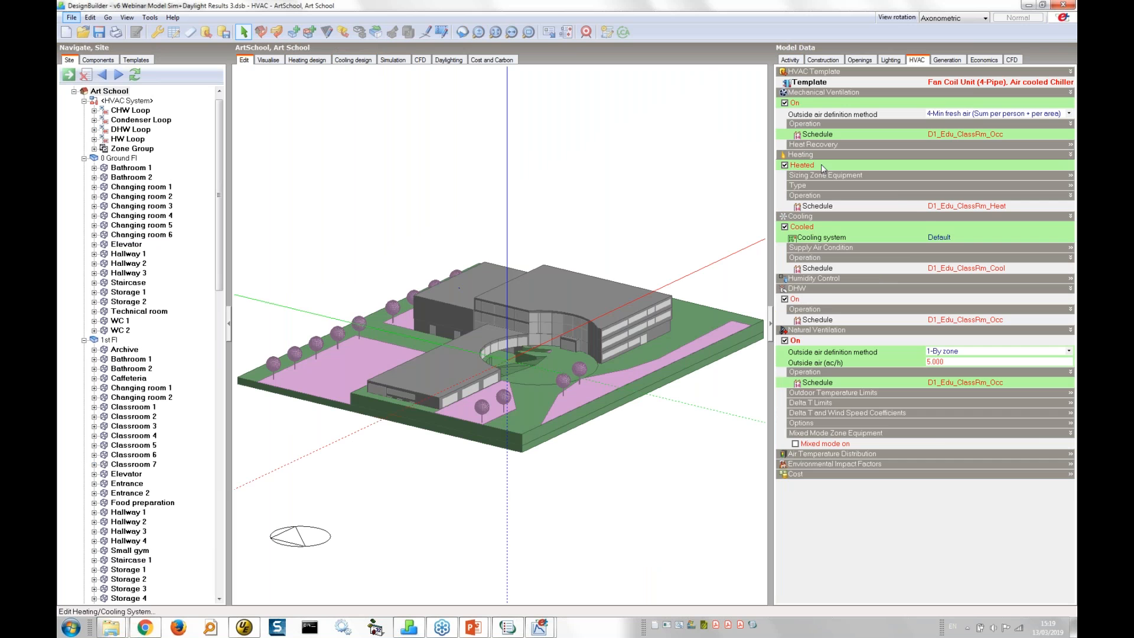
pyautogui.click(813, 175)
pyautogui.click(846, 197)
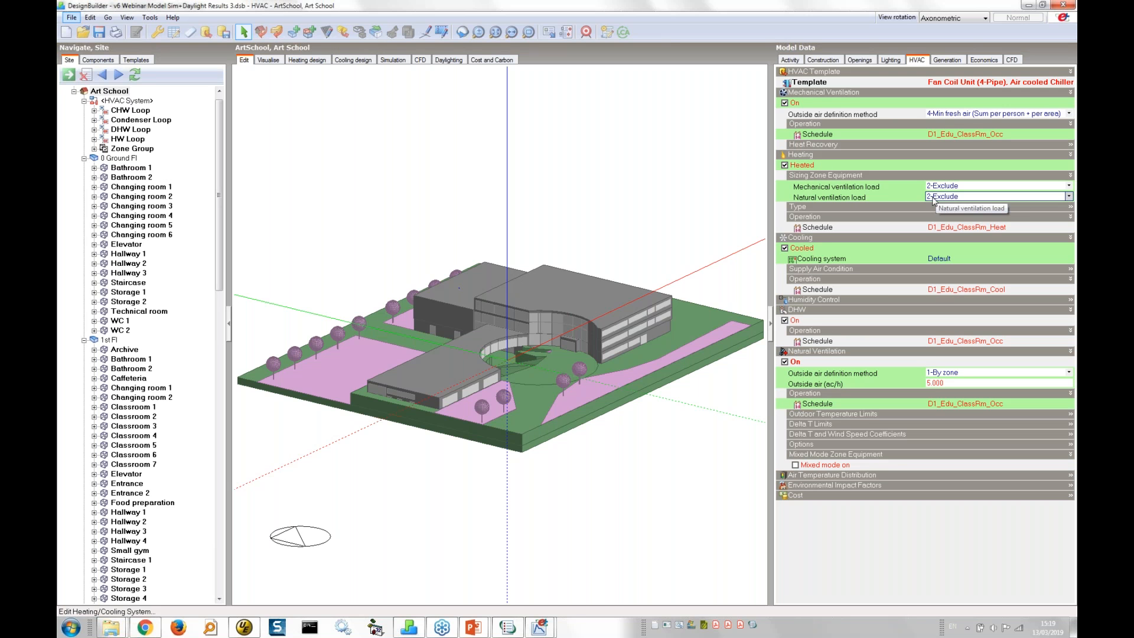
# - Examine the heating equipment sizing settings for mechanical and natural ventilation load, including the choices offered for the mechanical ventilation load
pyautogui.click(935, 186)
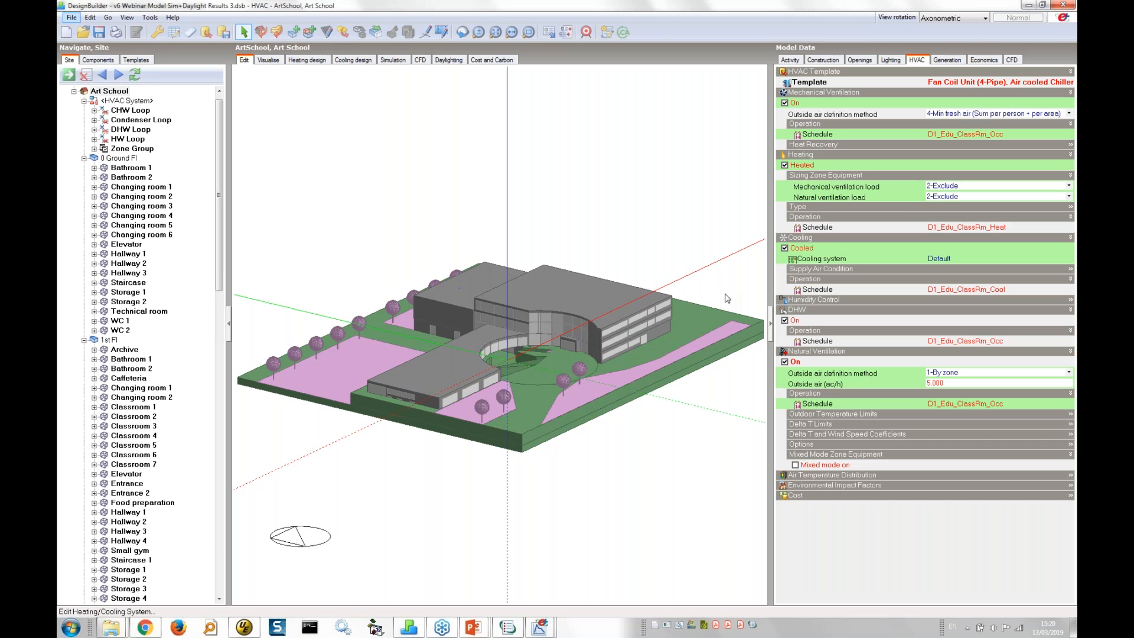
pyautogui.click(906, 186)
pyautogui.click(877, 198)
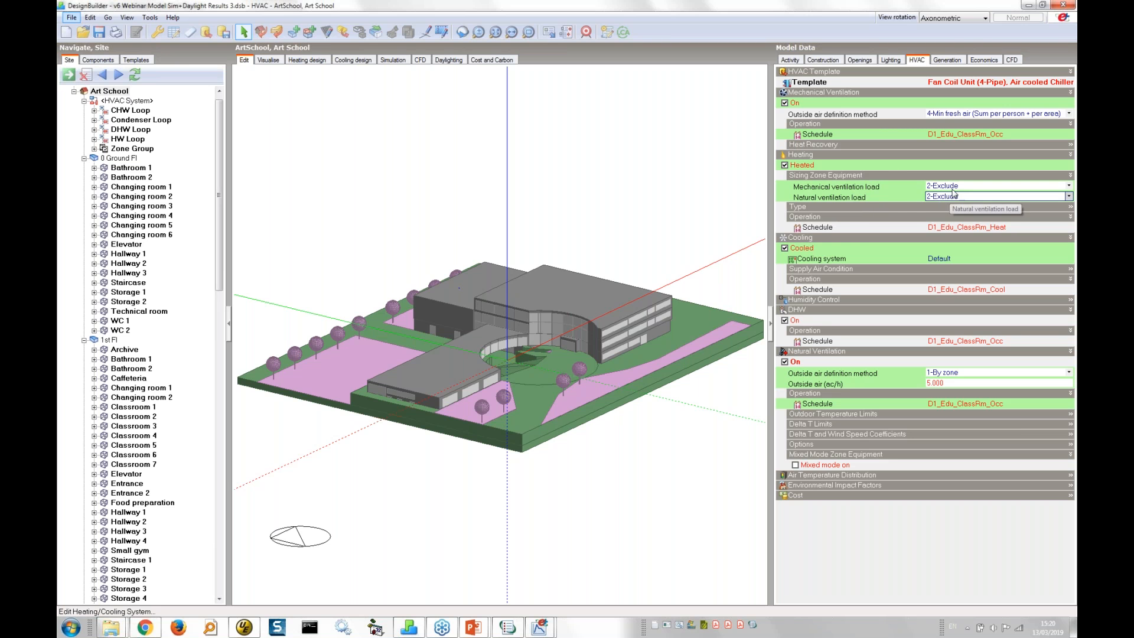
pyautogui.click(951, 190)
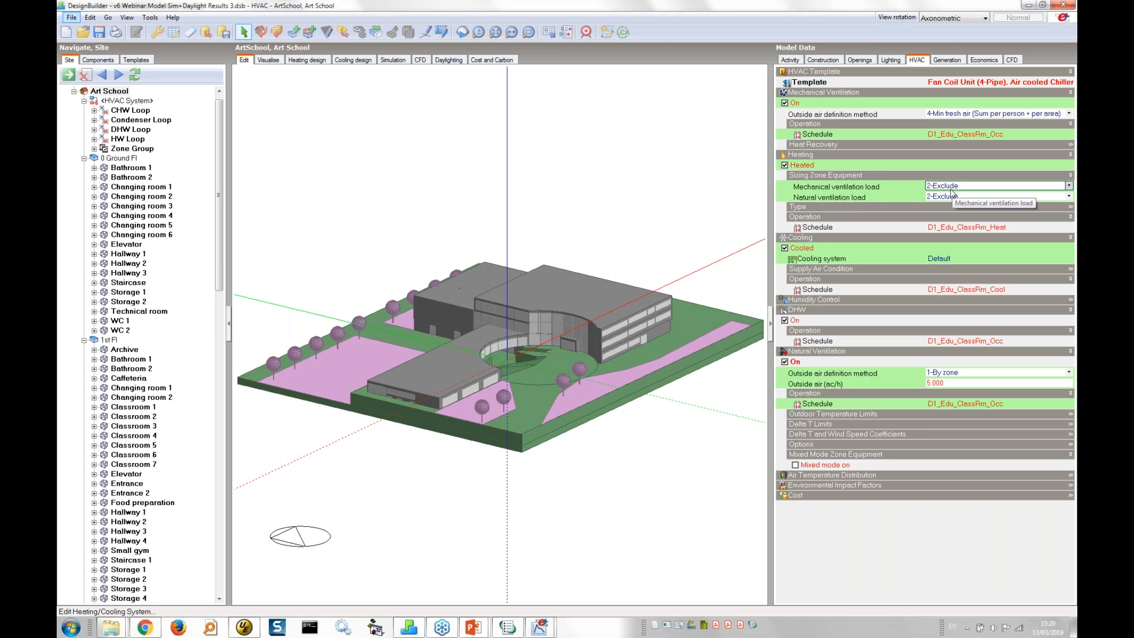
pyautogui.click(947, 197)
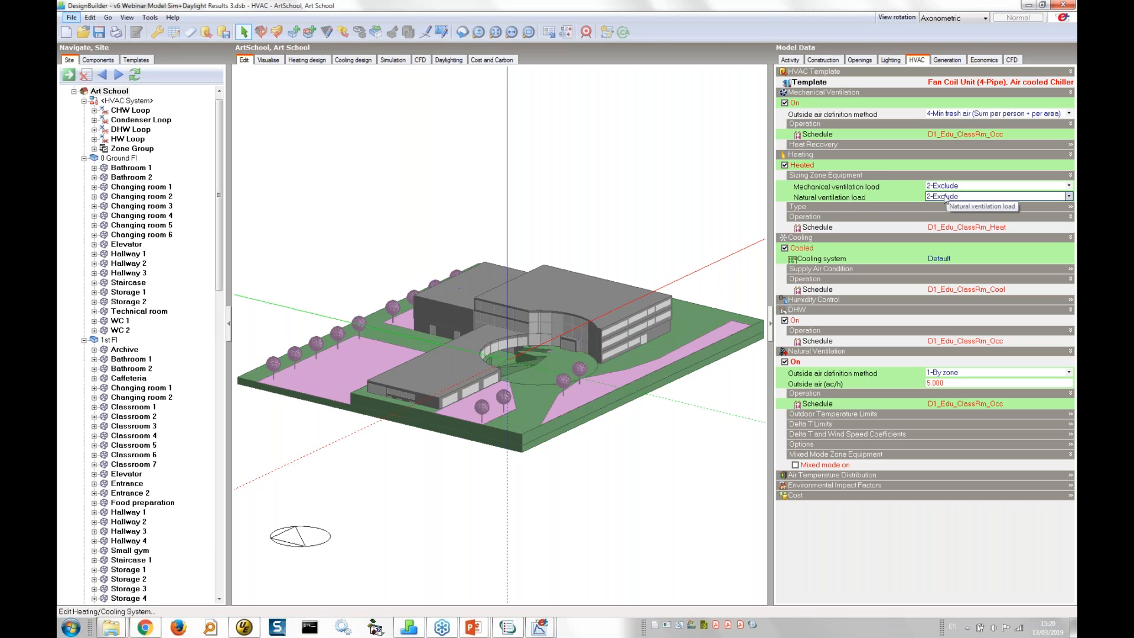
pyautogui.click(926, 205)
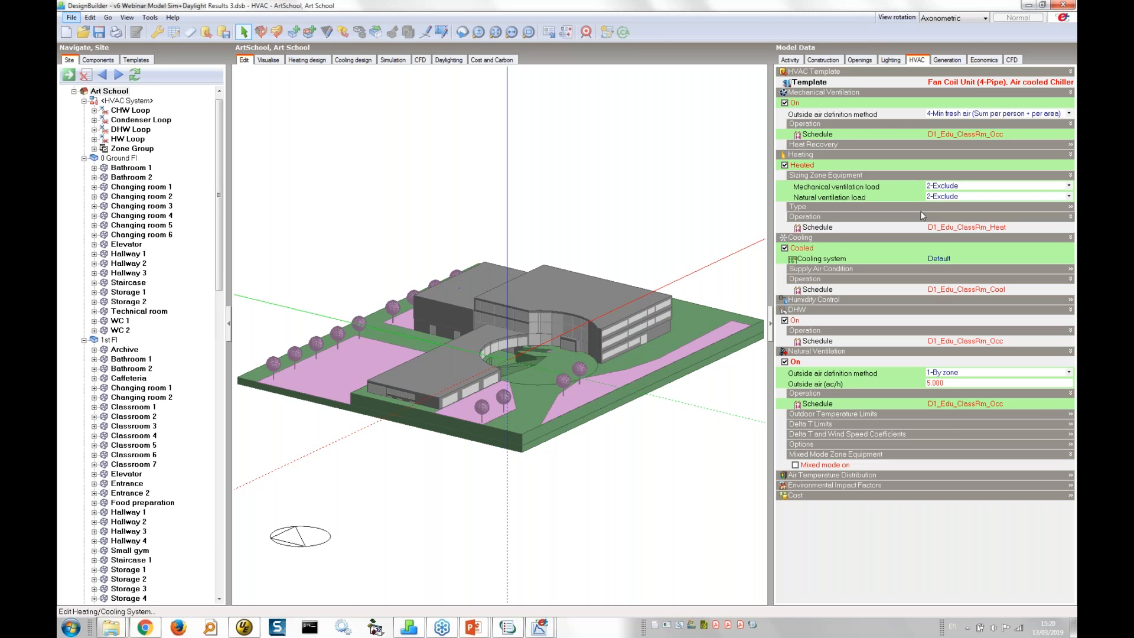
pyautogui.click(949, 187)
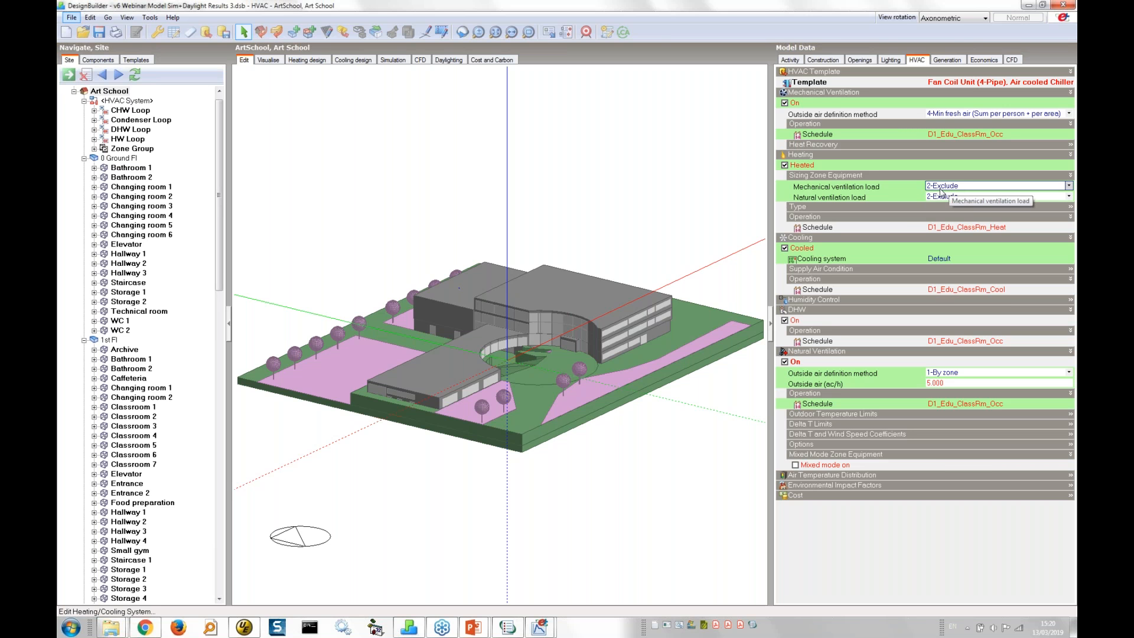
pyautogui.click(941, 188)
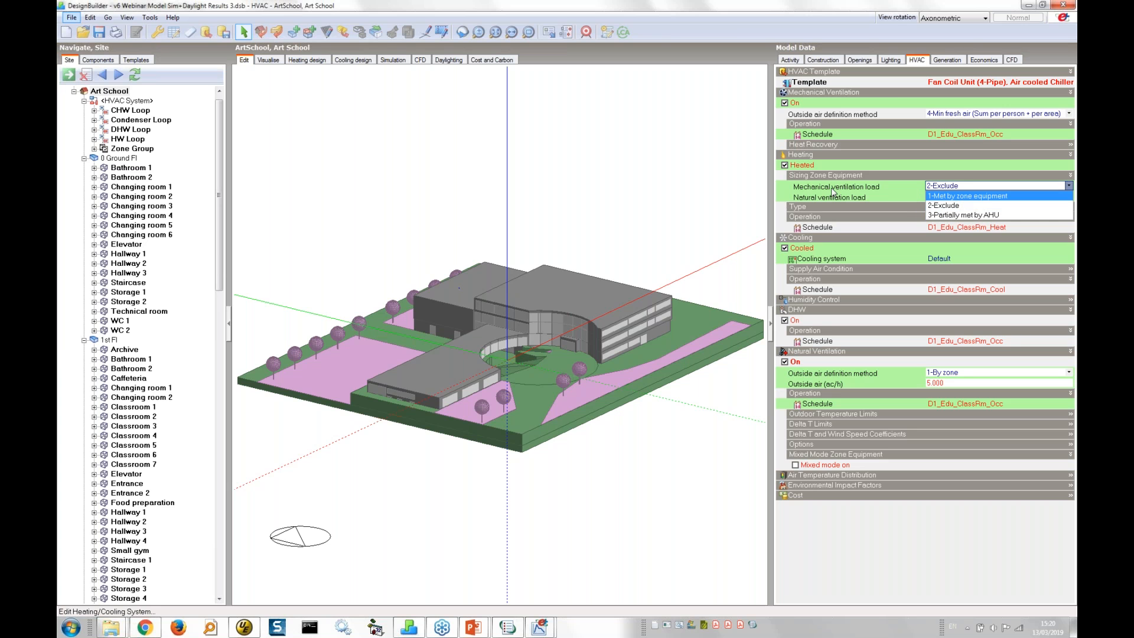
pyautogui.click(729, 198)
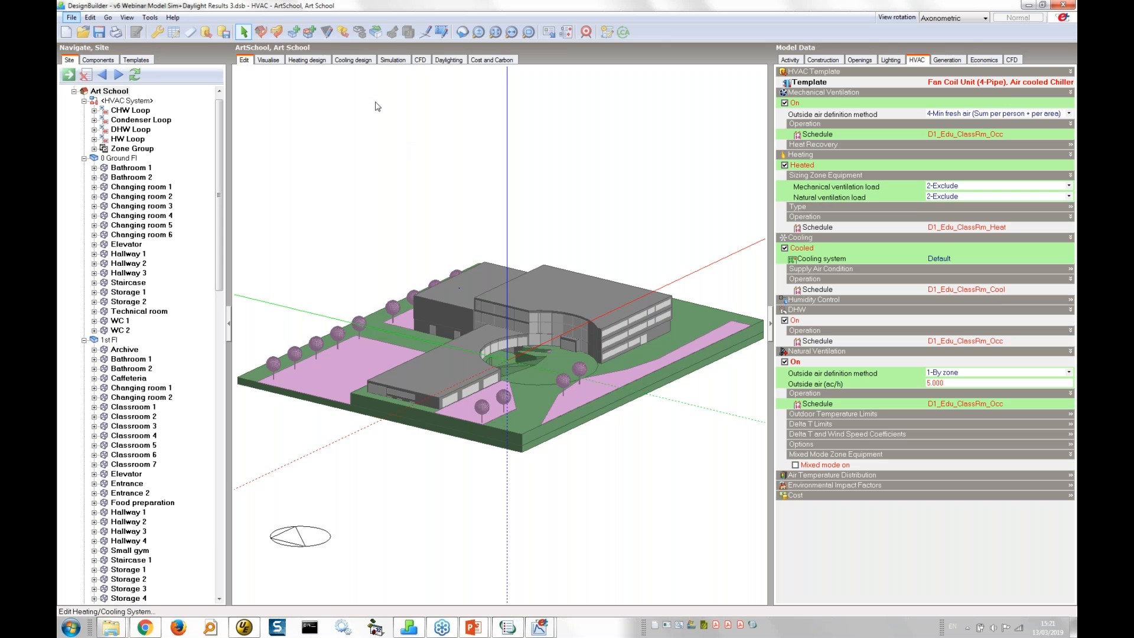
# - Display the building's cooling design summary table and review its heat gain columns from glazing to solar gains
pyautogui.click(365, 61)
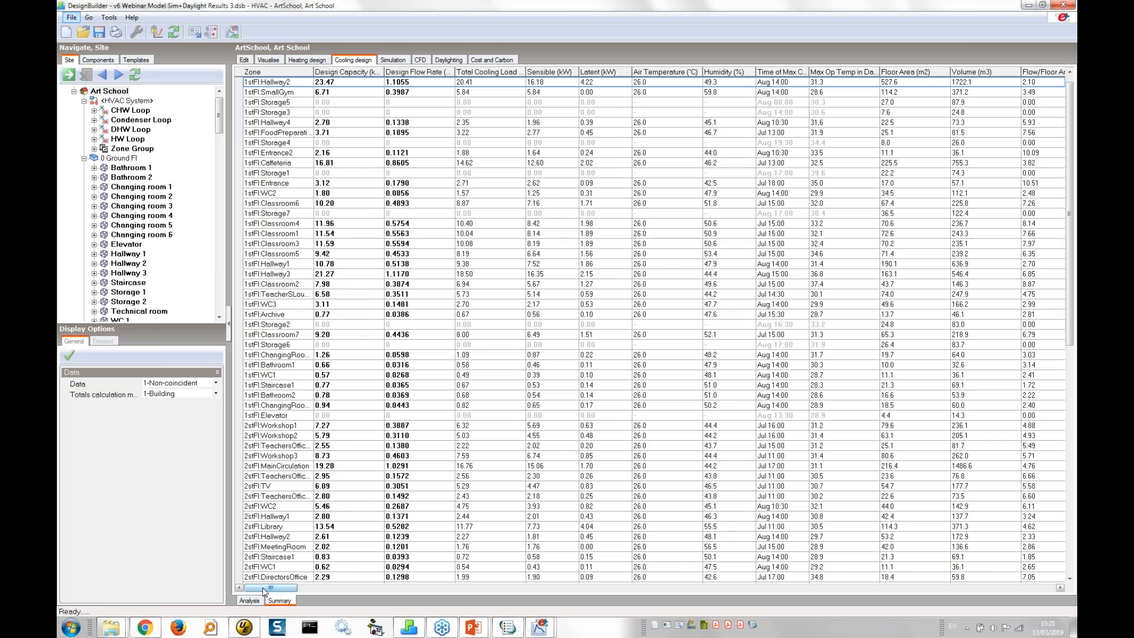
pyautogui.moveTo(265, 589); pyautogui.dragTo(940, 590)
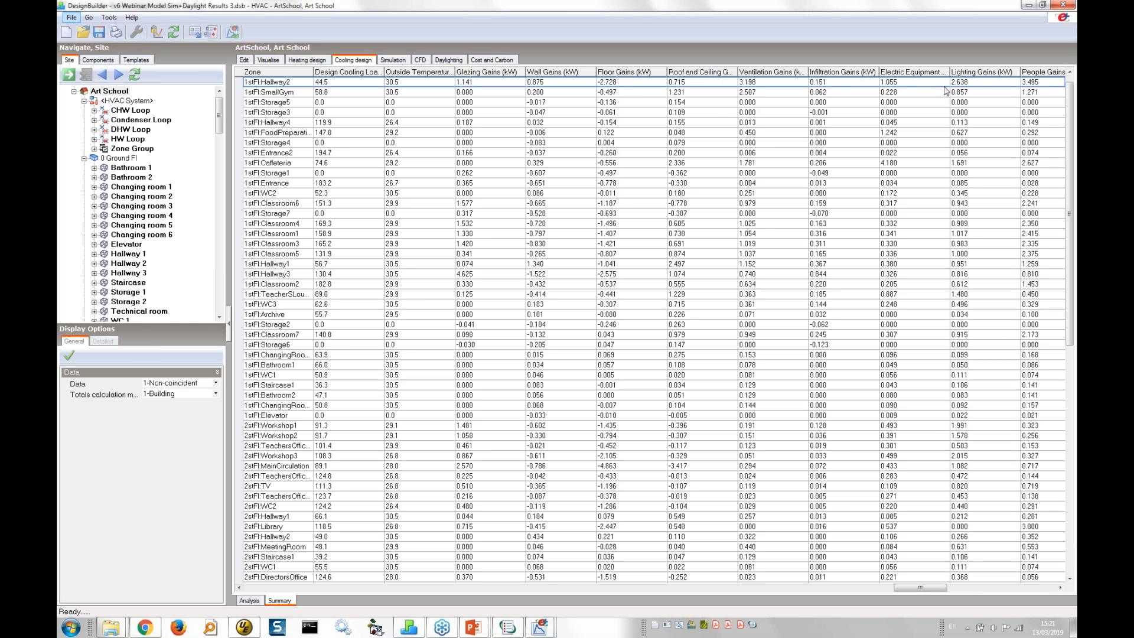
pyautogui.click(1005, 588)
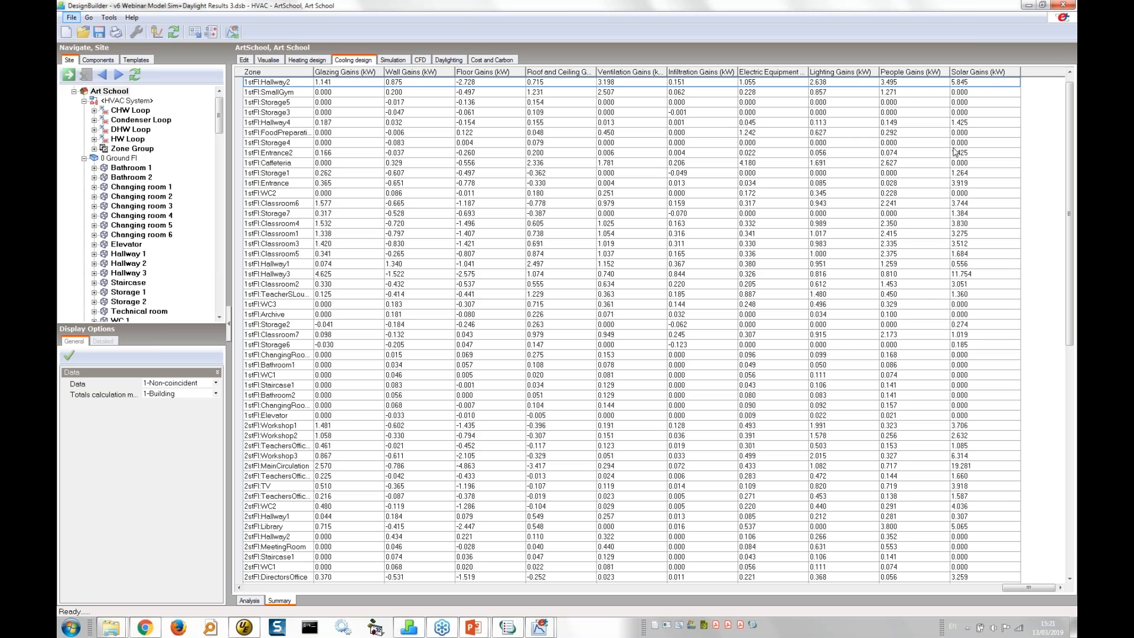
pyautogui.moveTo(1028, 588); pyautogui.dragTo(992, 589)
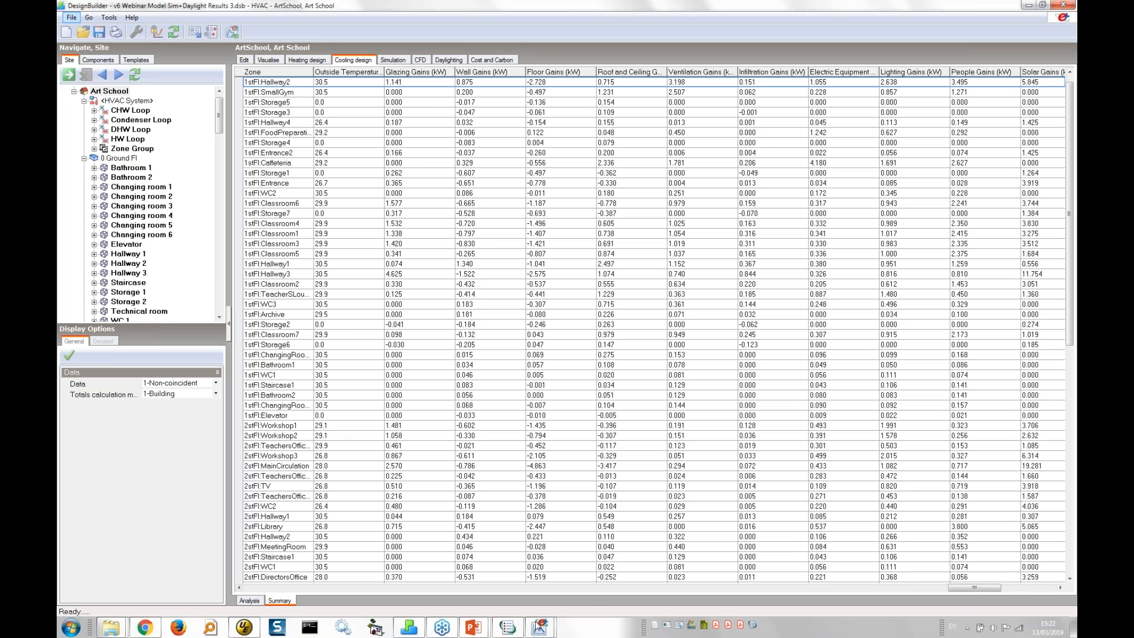
pyautogui.moveTo(473, 627)
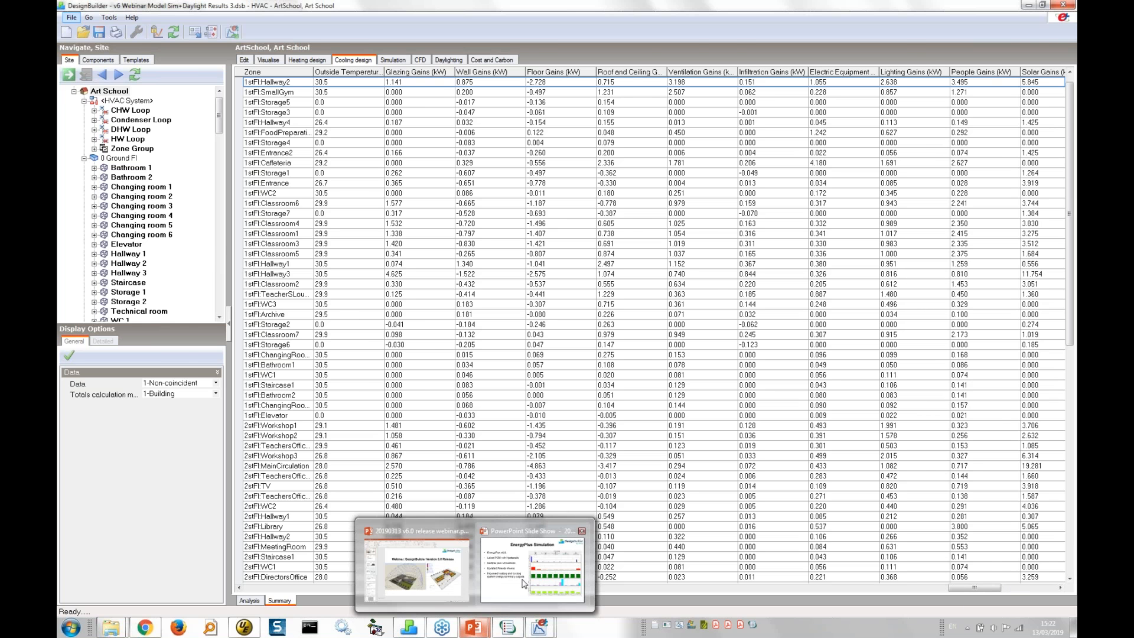
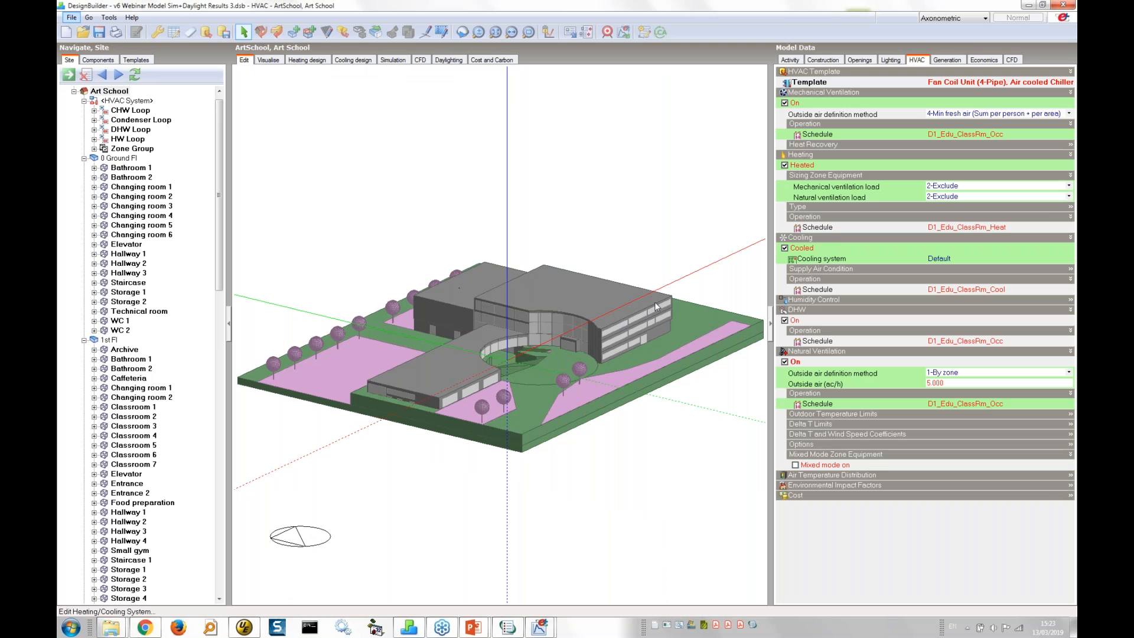
# - Hide the building's model data, open the HVAC System layout, and examine its condenser, chilled water and hot water loops
pyautogui.click(771, 325)
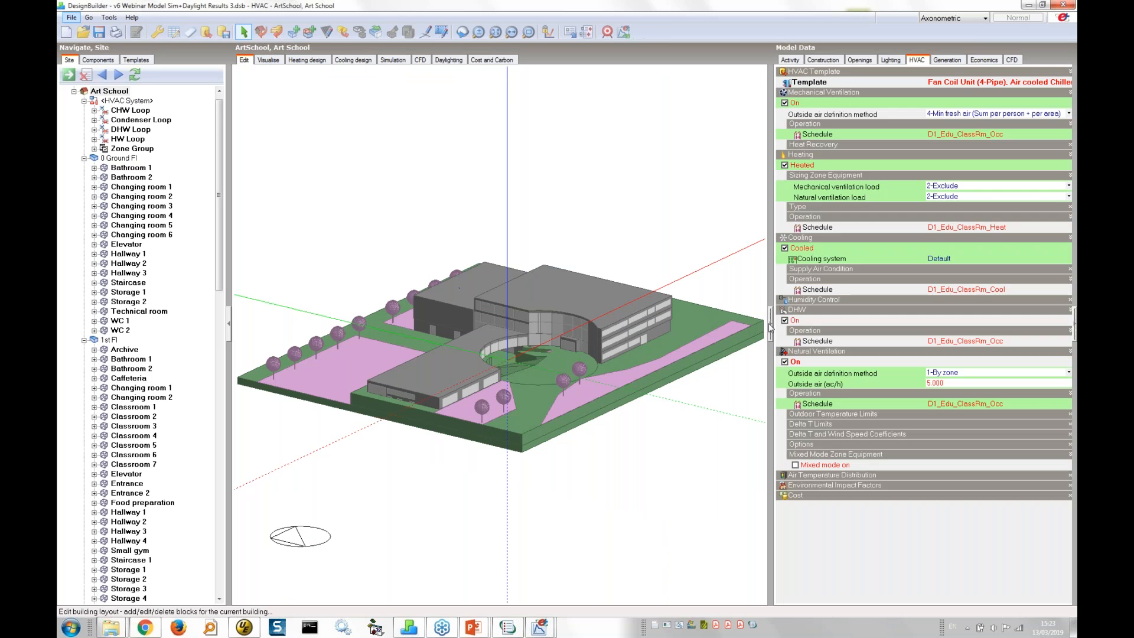
pyautogui.click(145, 101)
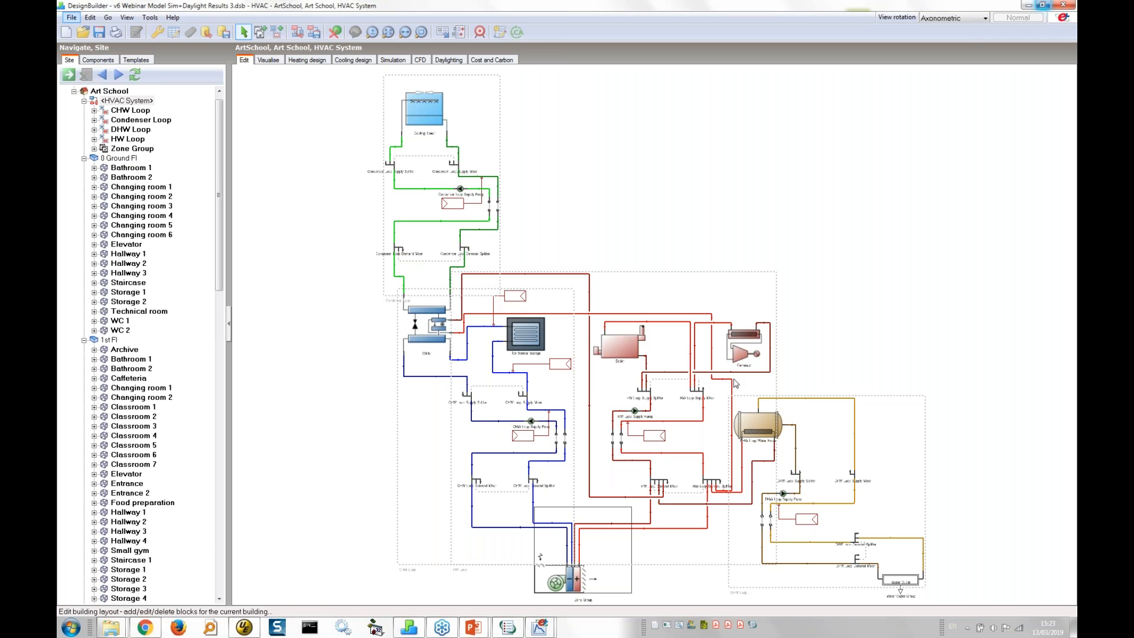
pyautogui.scroll(2, 738, 381)
pyautogui.scroll(1, 749, 378)
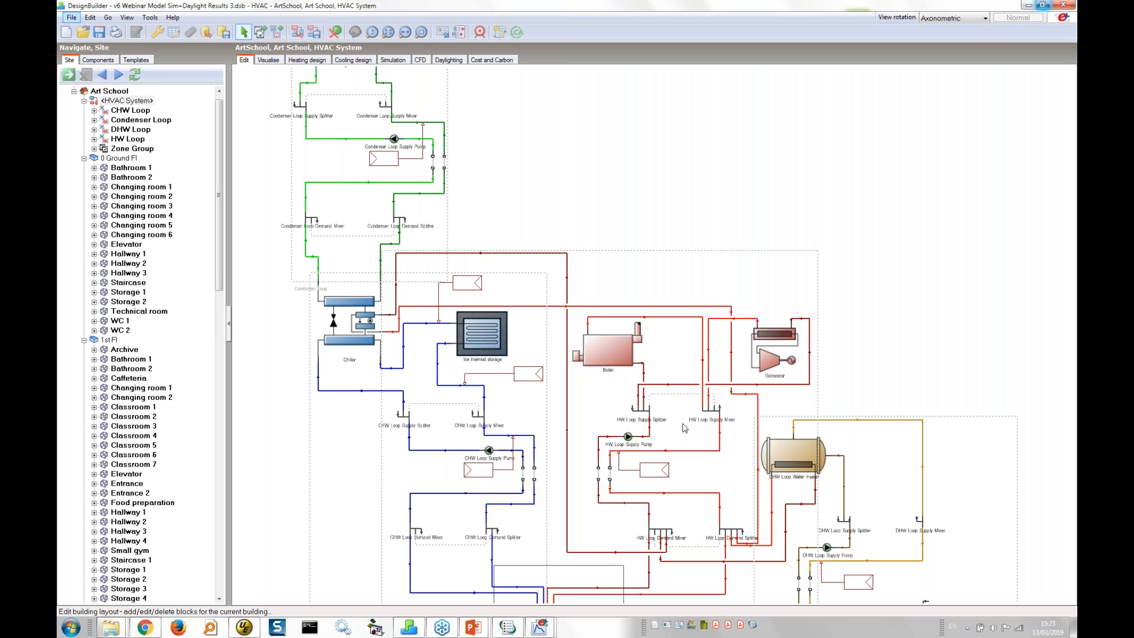
pyautogui.scroll(-3, 688, 436)
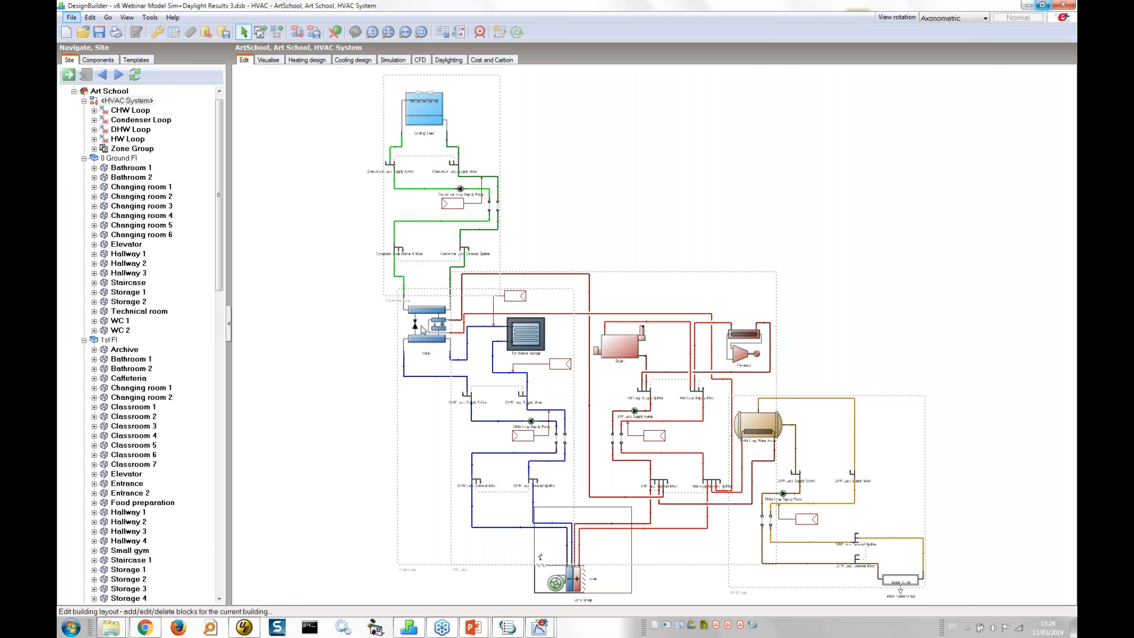
# - Inspect the loop connections of the chiller and ice thermal storage, and open the HW Loop that contains the generator
pyautogui.scroll(3, 434, 361)
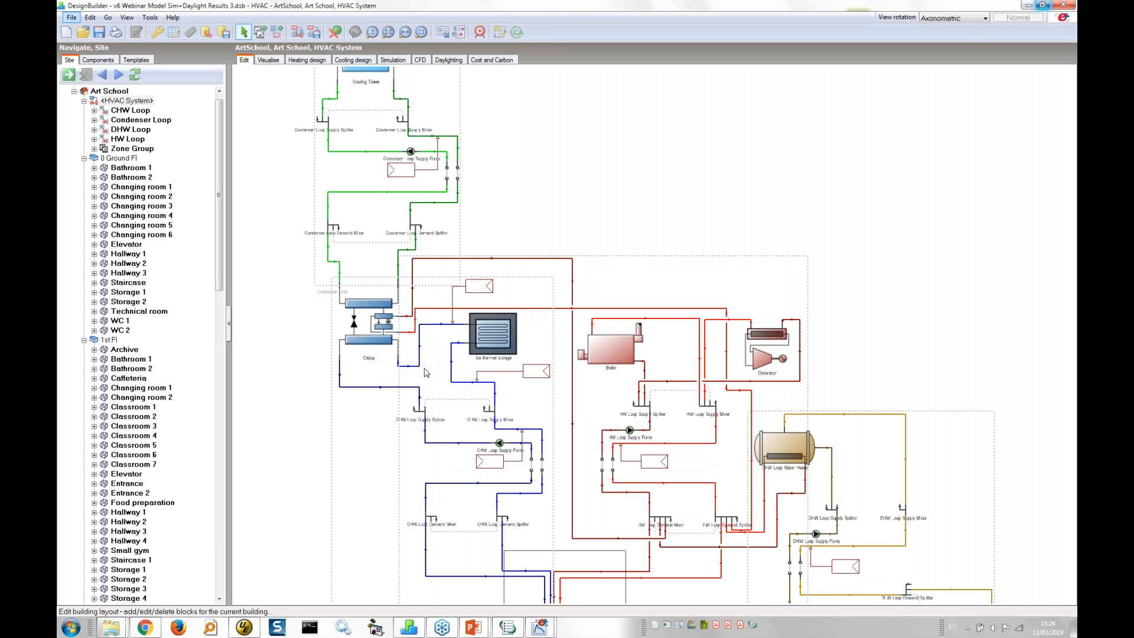
pyautogui.scroll(1, 426, 373)
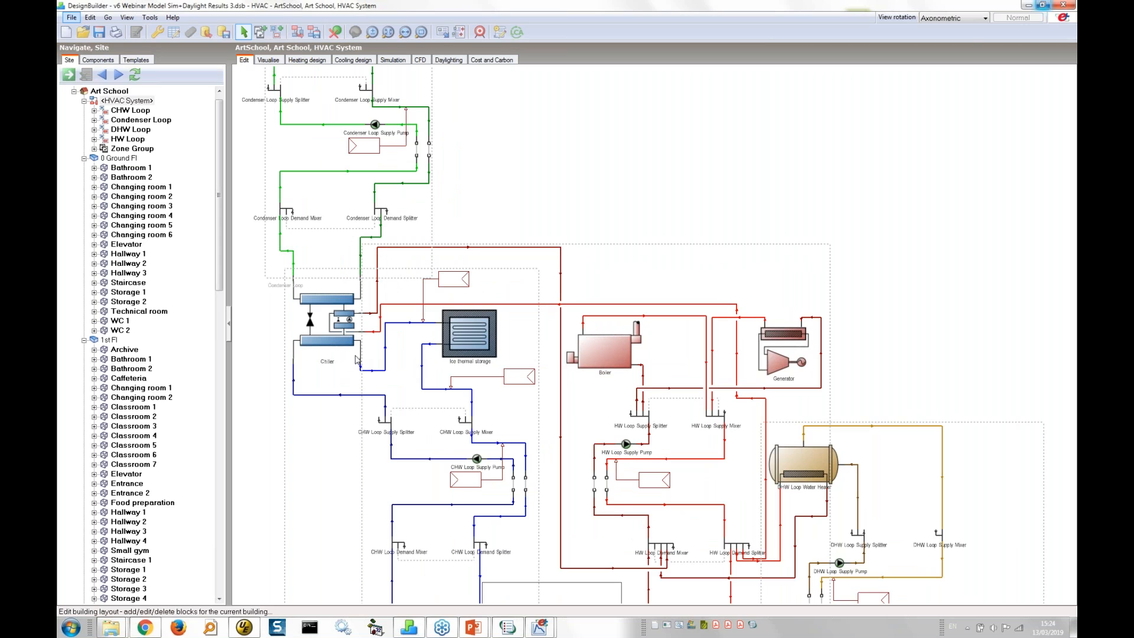
pyautogui.moveTo(380, 357); pyautogui.dragTo(525, 377, button='middle')
pyautogui.scroll(2, 524, 377)
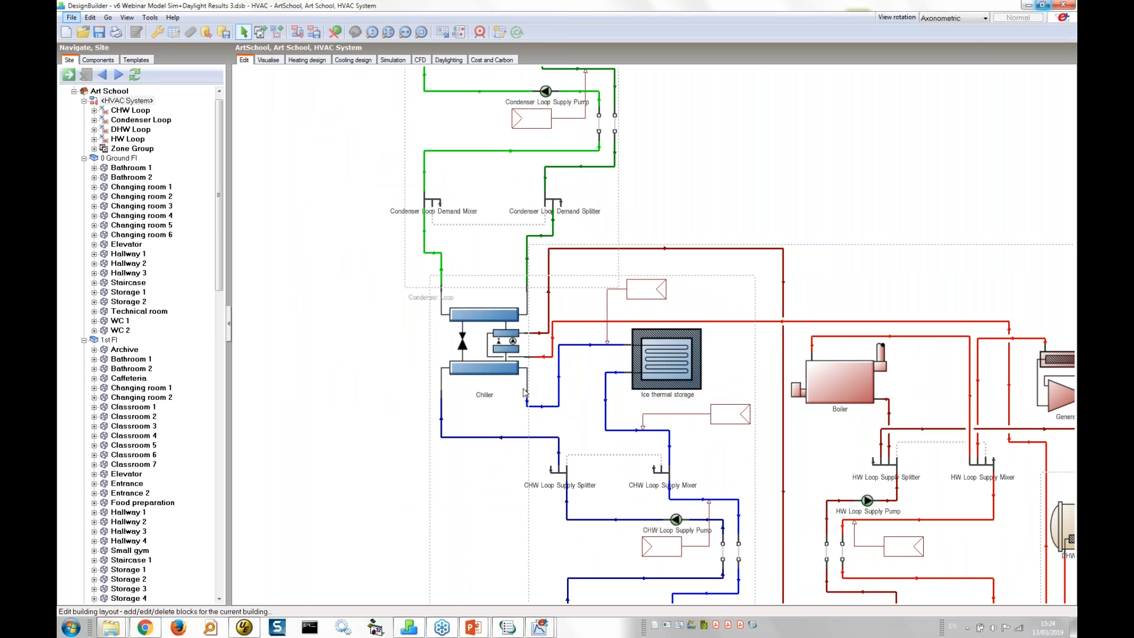
pyautogui.scroll(-2, 523, 394)
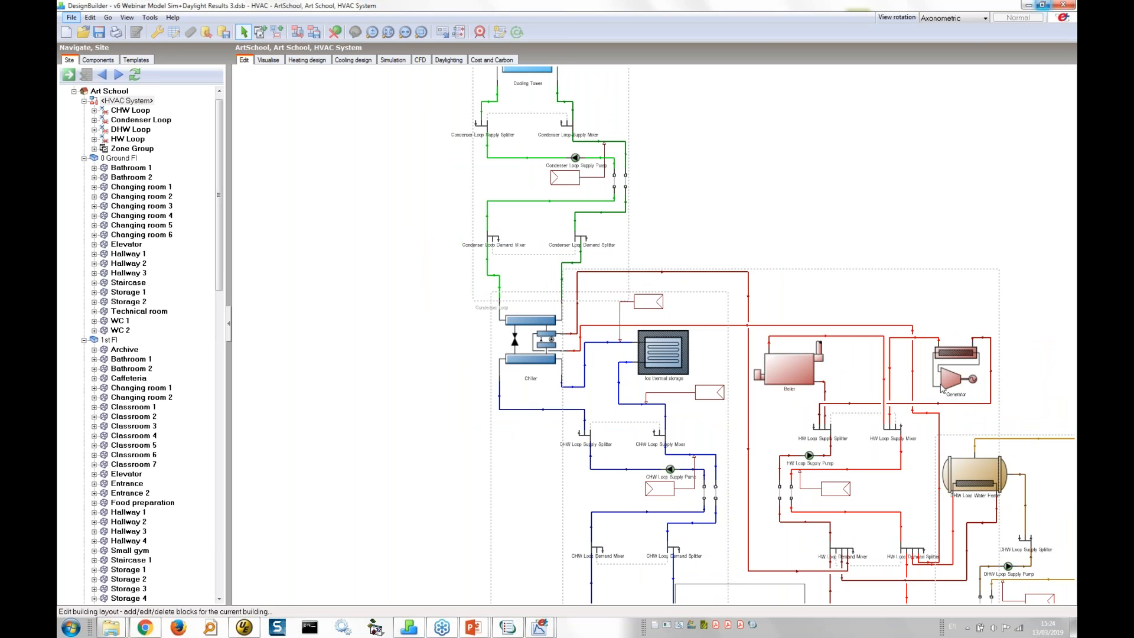
pyautogui.doubleClick(942, 387)
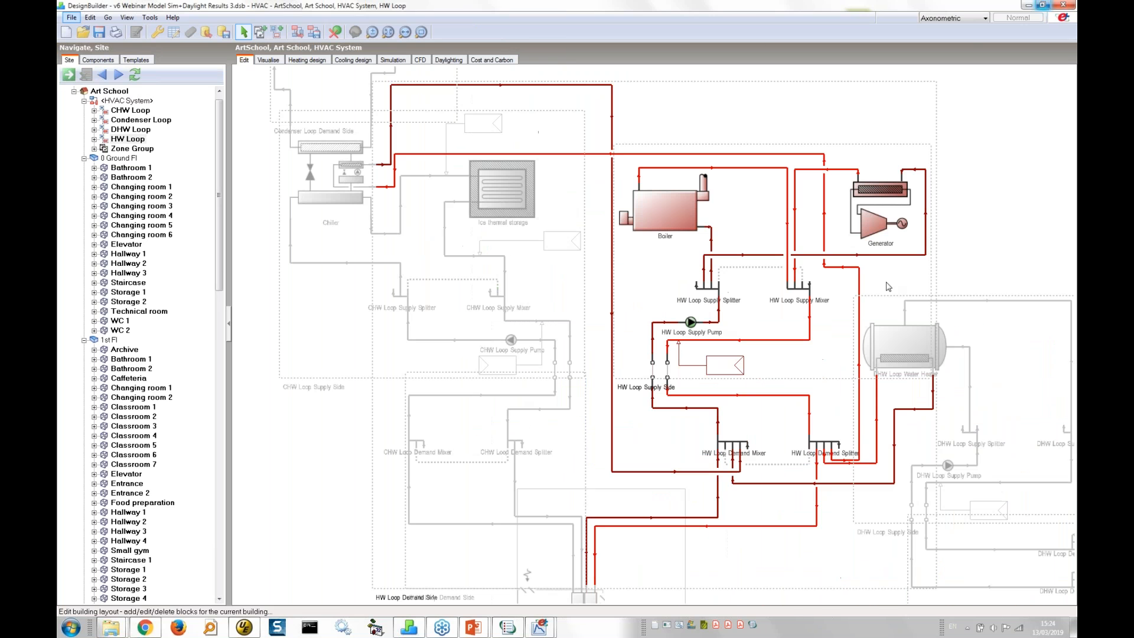
# - Open the Generator's settings from the HW Loop supply side and enlarge the dialog with a wider data area
pyautogui.doubleClick(875, 230)
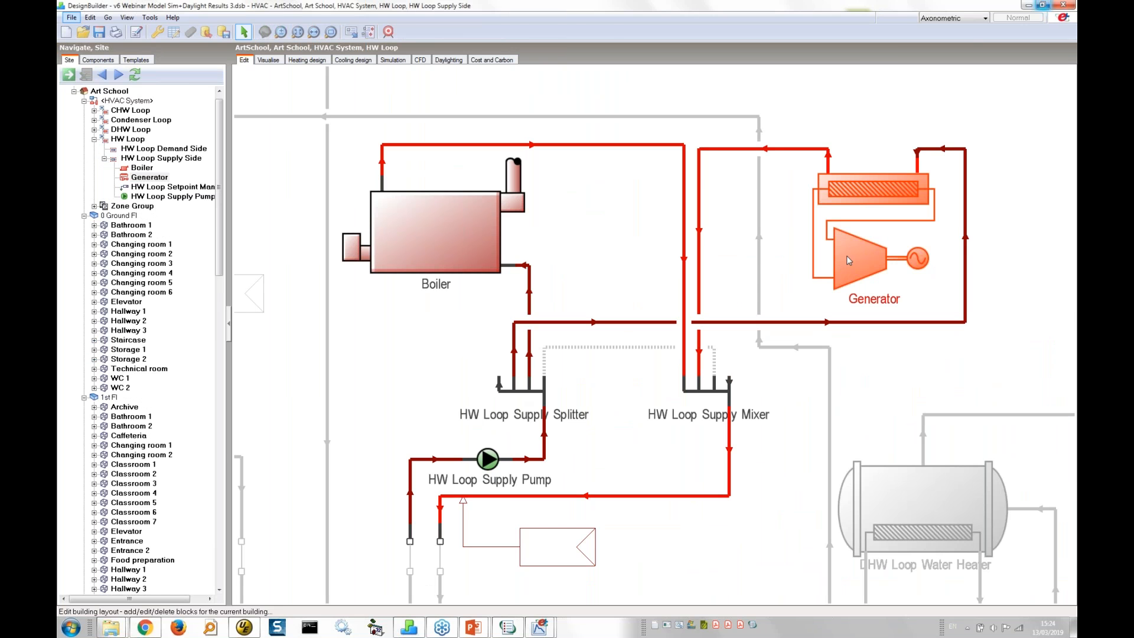
pyautogui.rightClick(849, 253)
pyautogui.rightClick(844, 243)
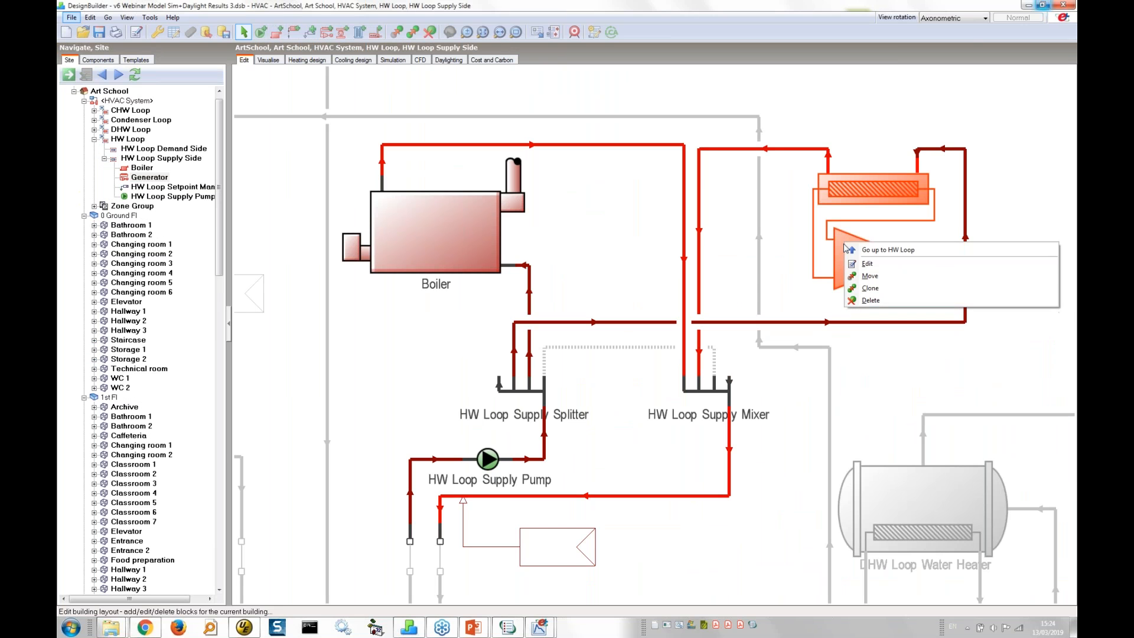
pyautogui.click(860, 262)
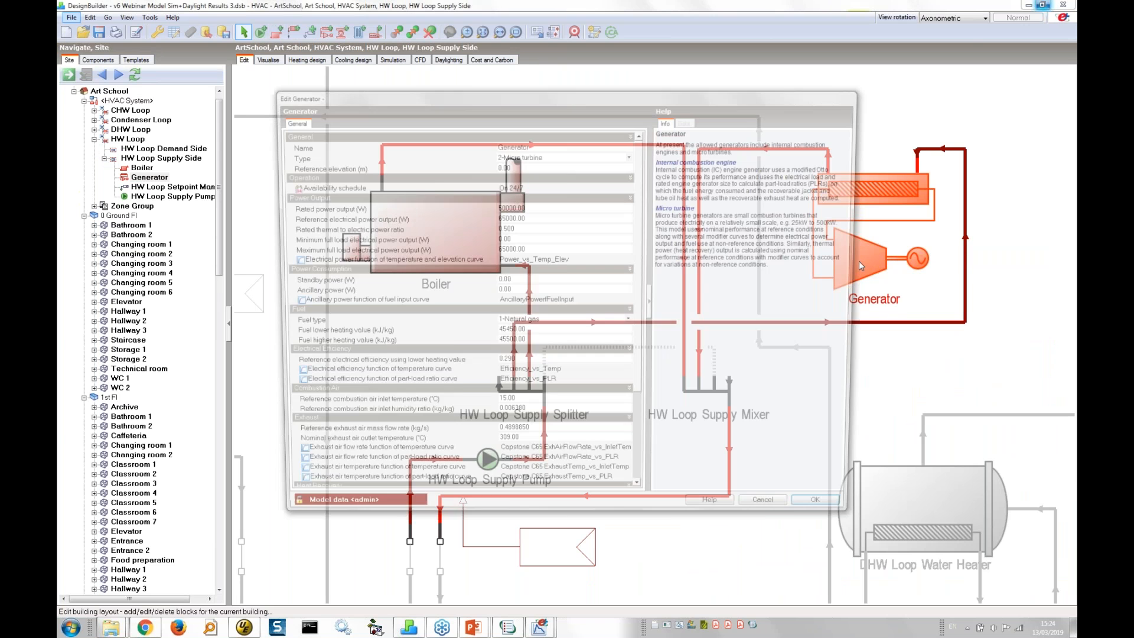
pyautogui.doubleClick(726, 102)
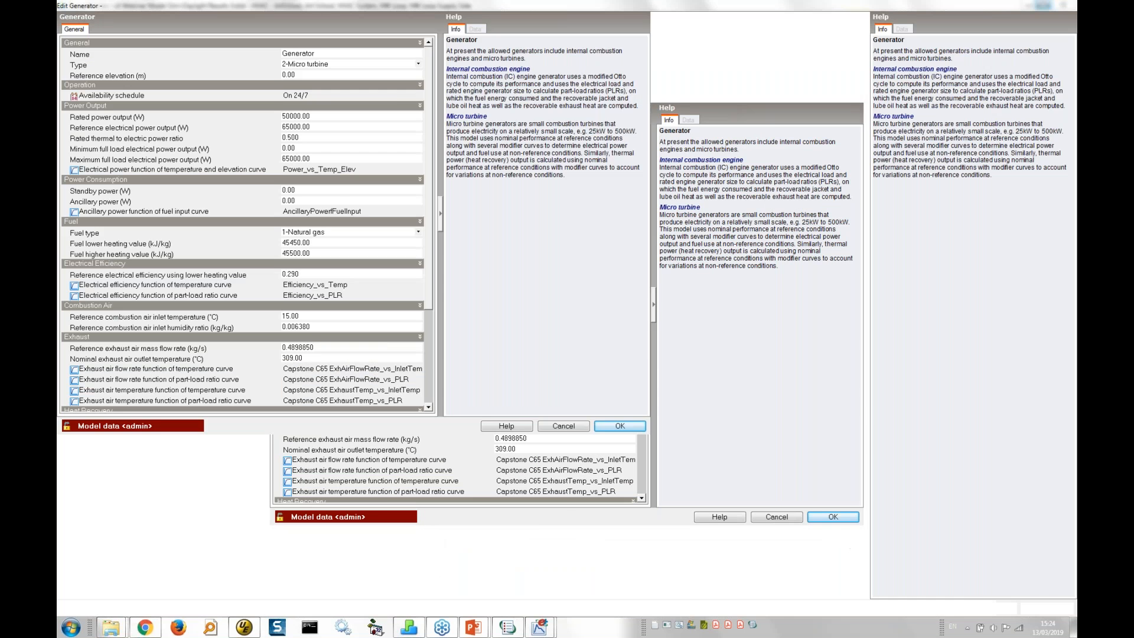
pyautogui.moveTo(786, 141); pyautogui.dragTo(746, 142)
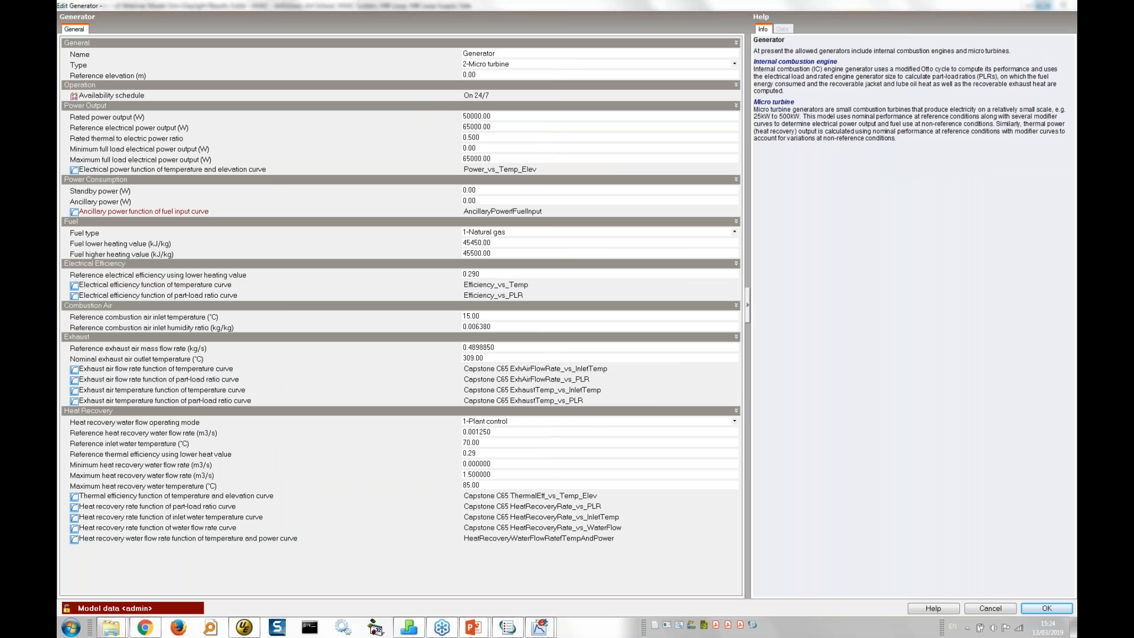
# - Examine the available generator types and keep the generator as 2-Micro turbine
pyautogui.click(511, 64)
pyautogui.click(513, 64)
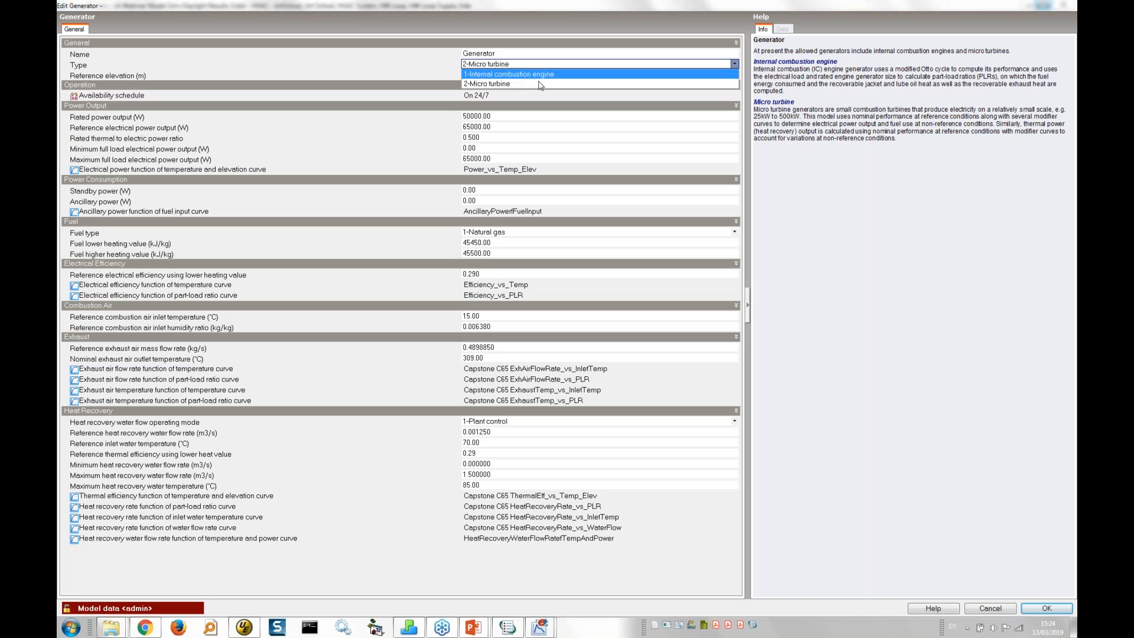
pyautogui.click(807, 118)
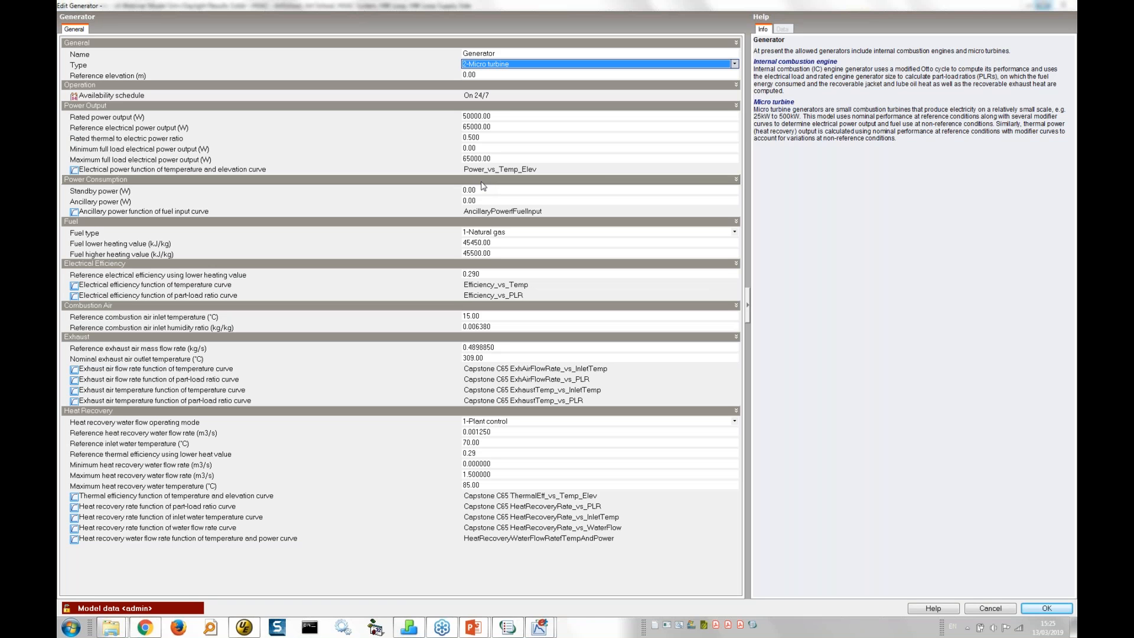
# - Review the generator's power output settings and display the plot of its electrical power function of temperature and elevation curve
pyautogui.click(469, 116)
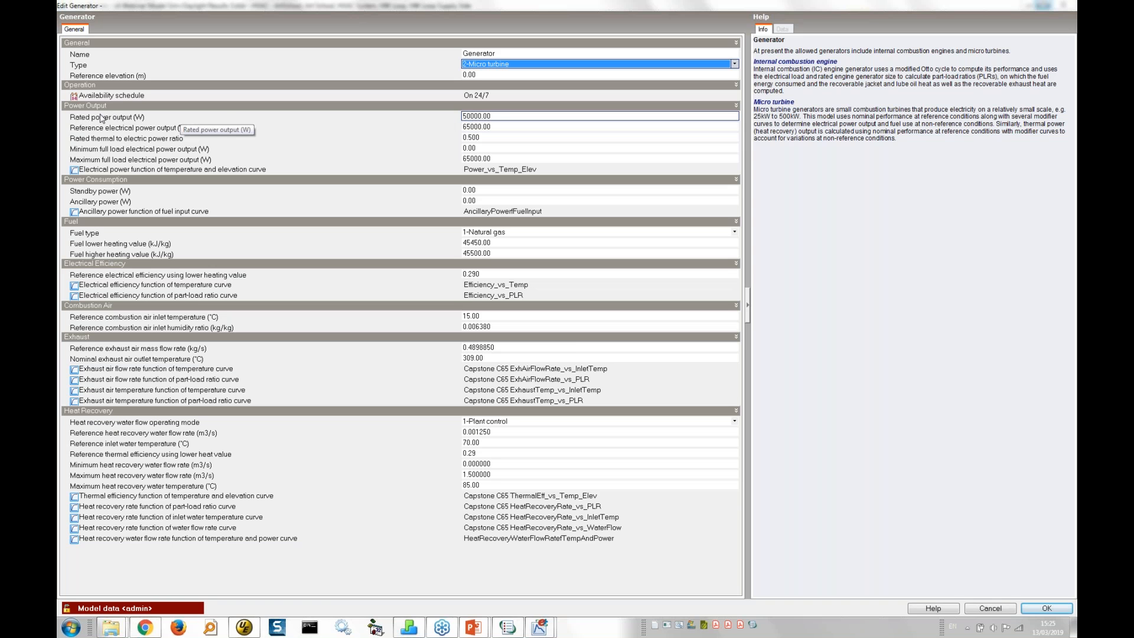
pyautogui.click(75, 128)
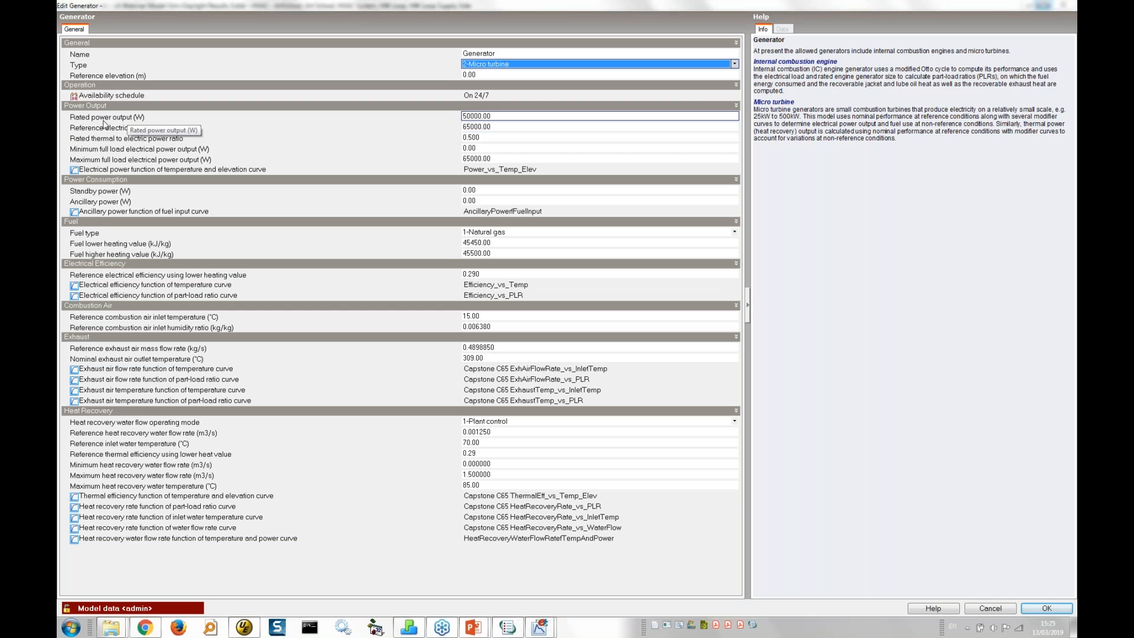
pyautogui.click(132, 151)
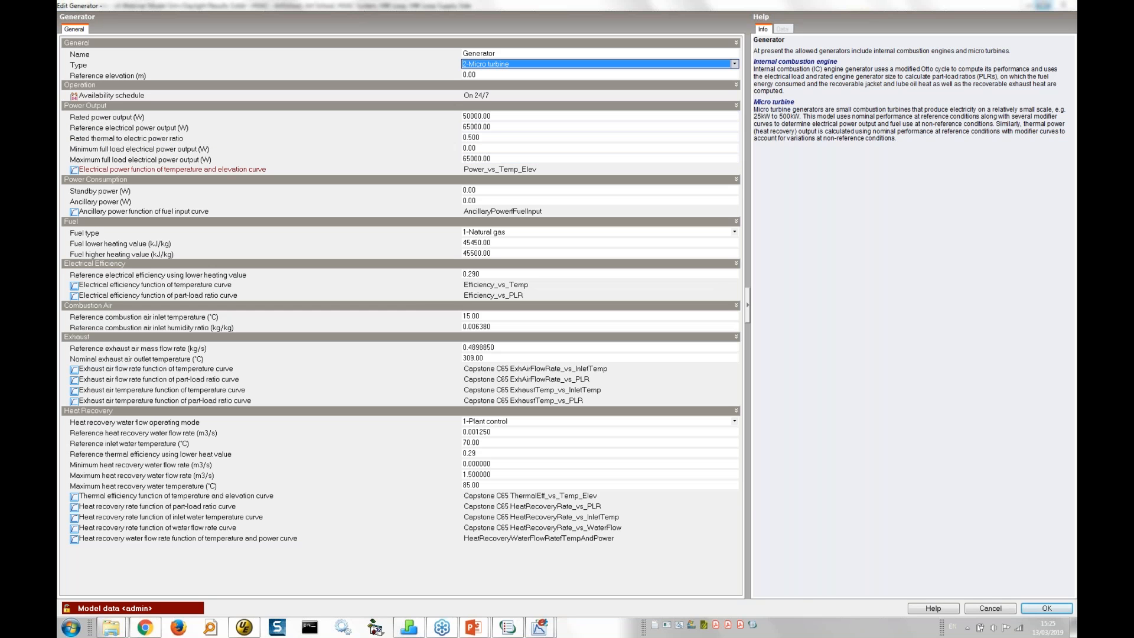
pyautogui.click(177, 170)
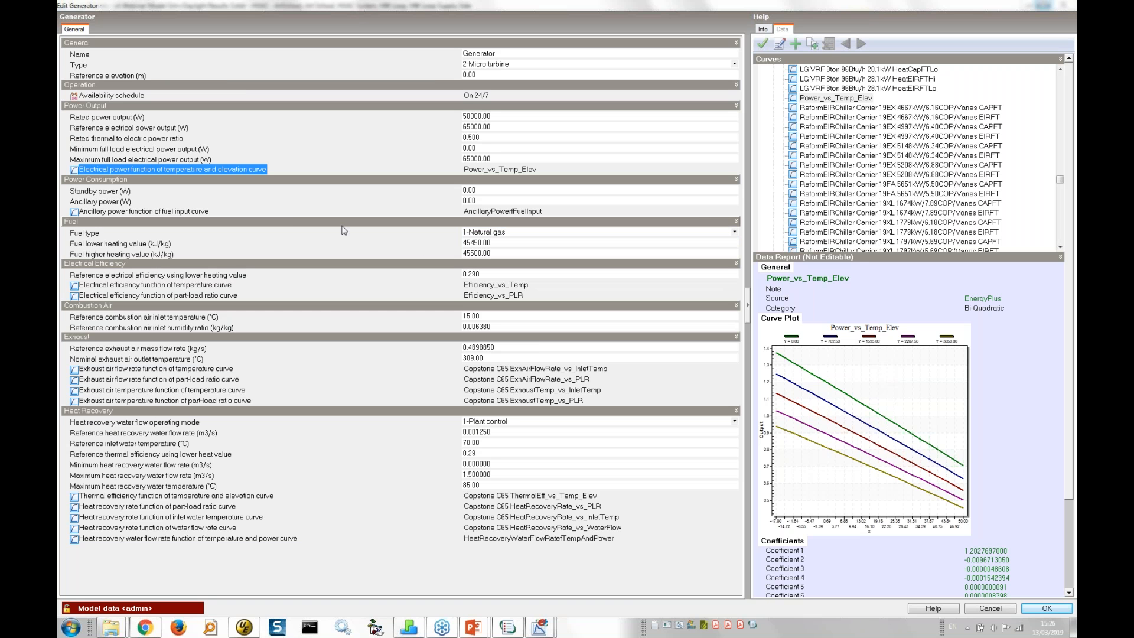
pyautogui.click(94, 192)
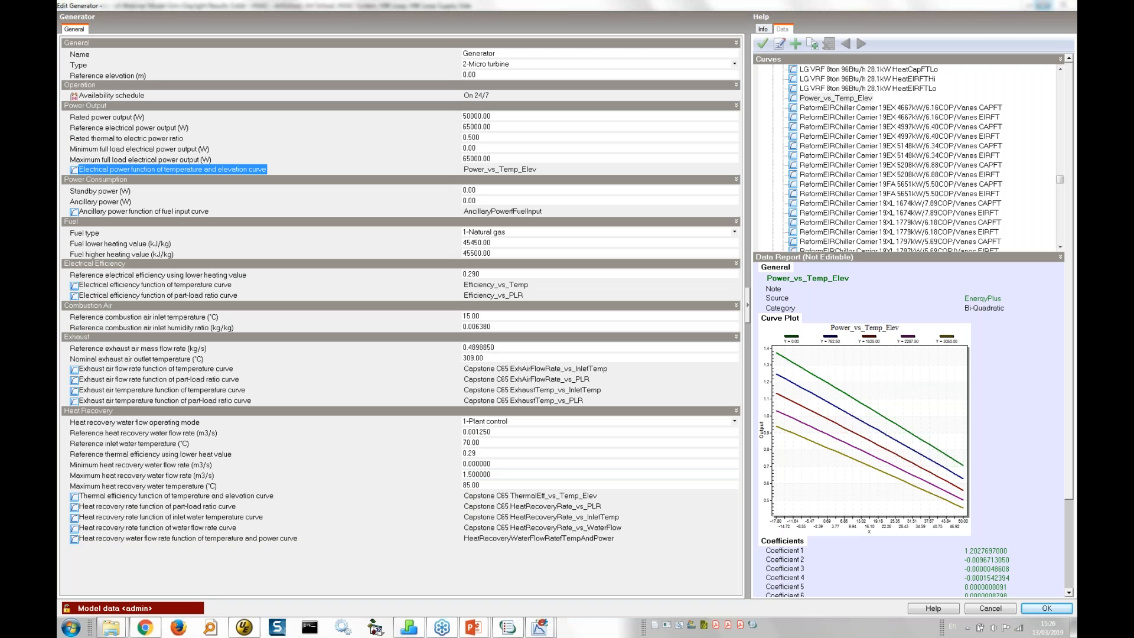
# - Read the generator's online help through the Power Output section, then return and close the generator settings without saving
pyautogui.click(942, 609)
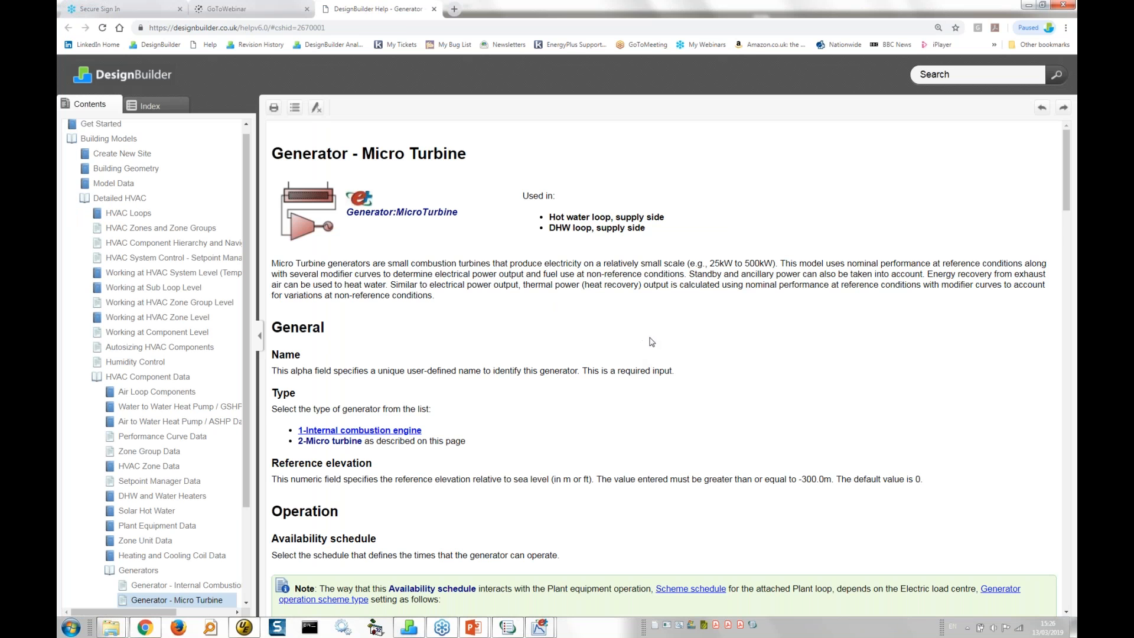
pyautogui.scroll(-1, 650, 349)
pyautogui.scroll(-6, 653, 356)
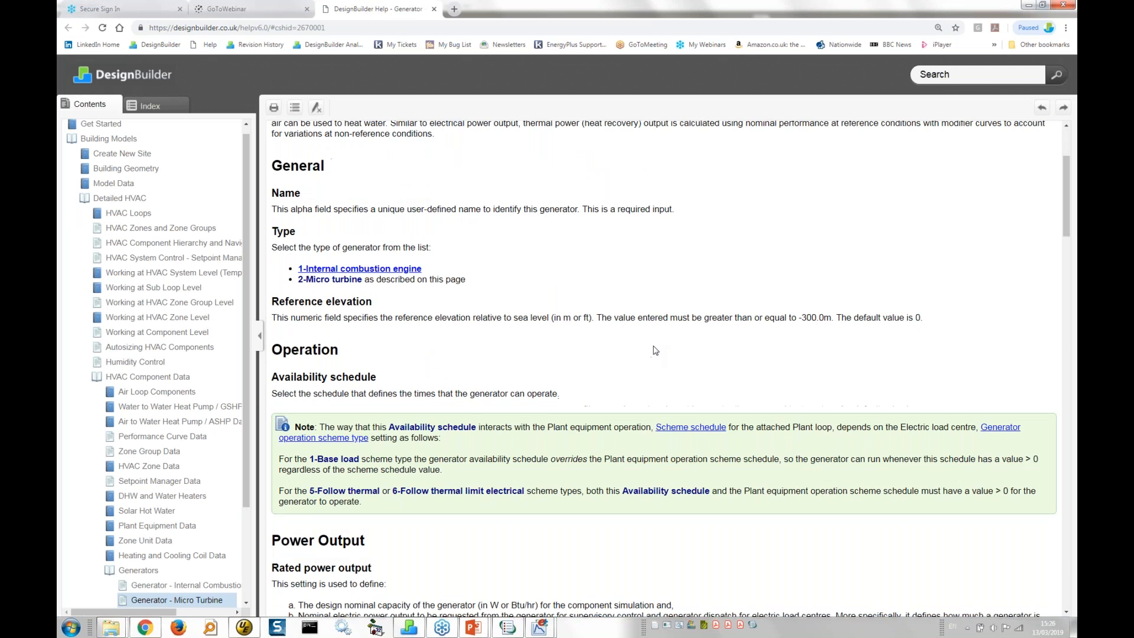
pyautogui.scroll(-1, 661, 393)
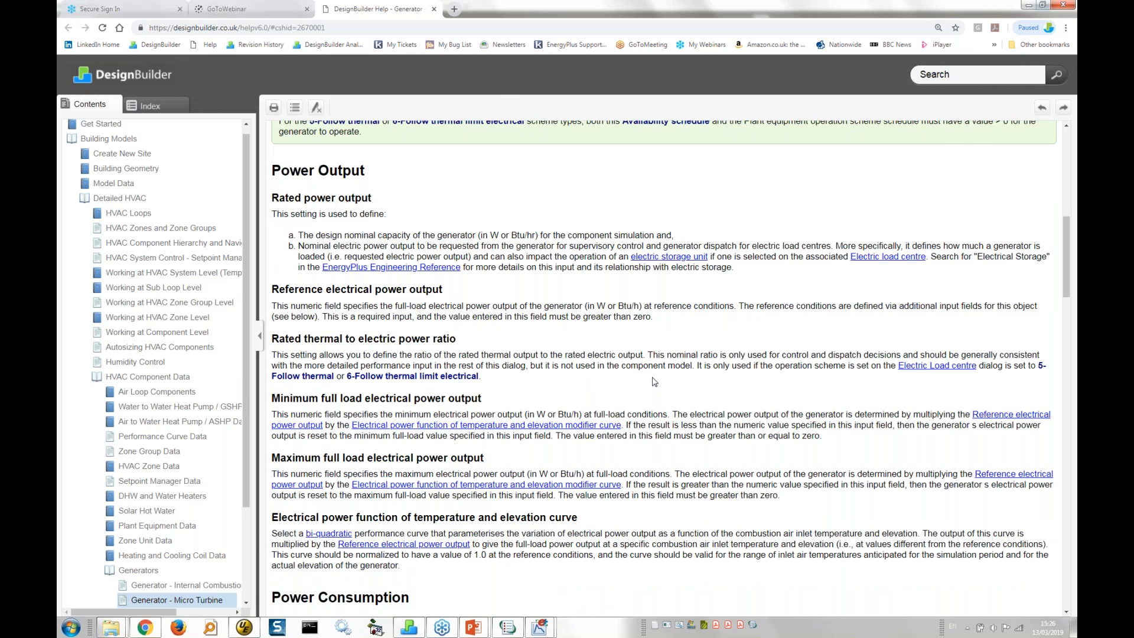
pyautogui.hotkey('alt', 'Tab')
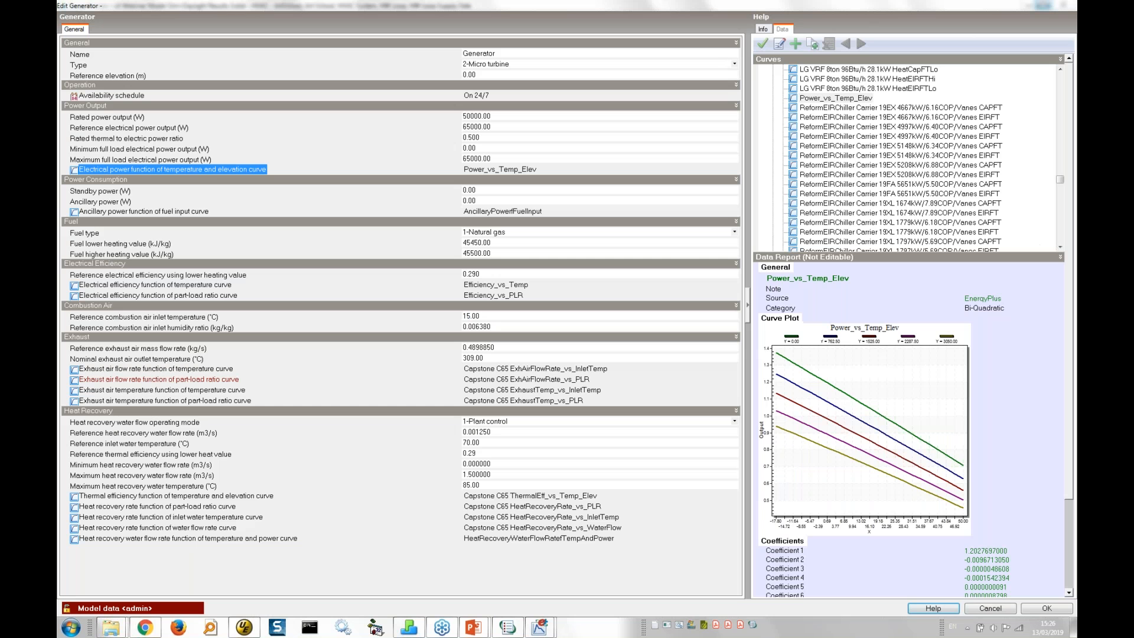
pyautogui.click(981, 609)
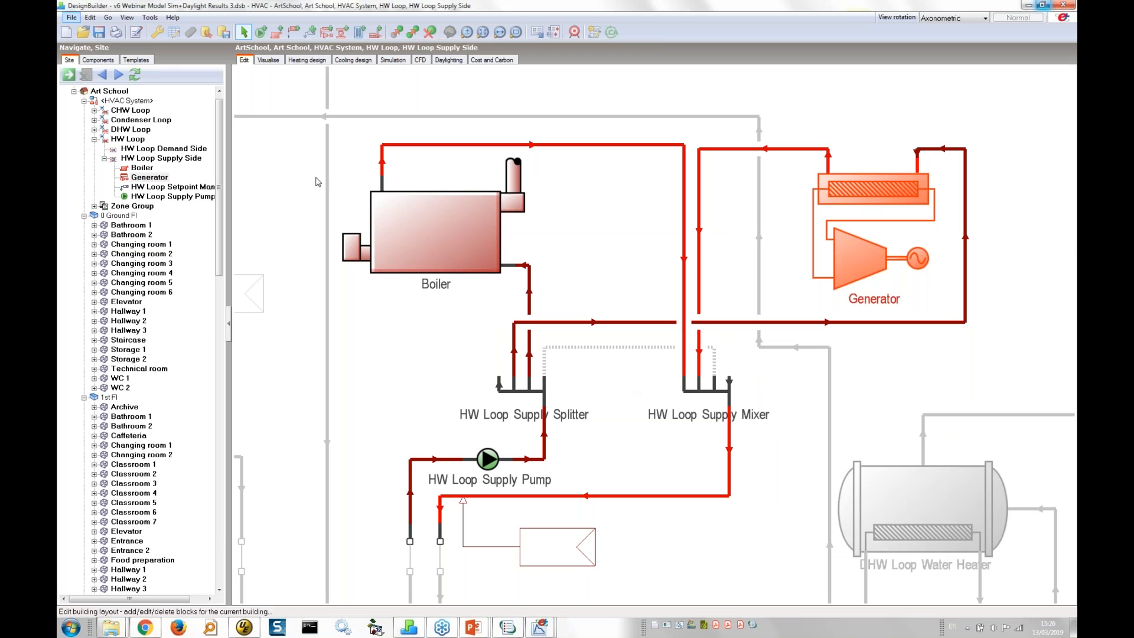
# - Show the CHW Loop and inspect how the chiller connects to the ice thermal storage and its setpoint managers
pyautogui.click(125, 112)
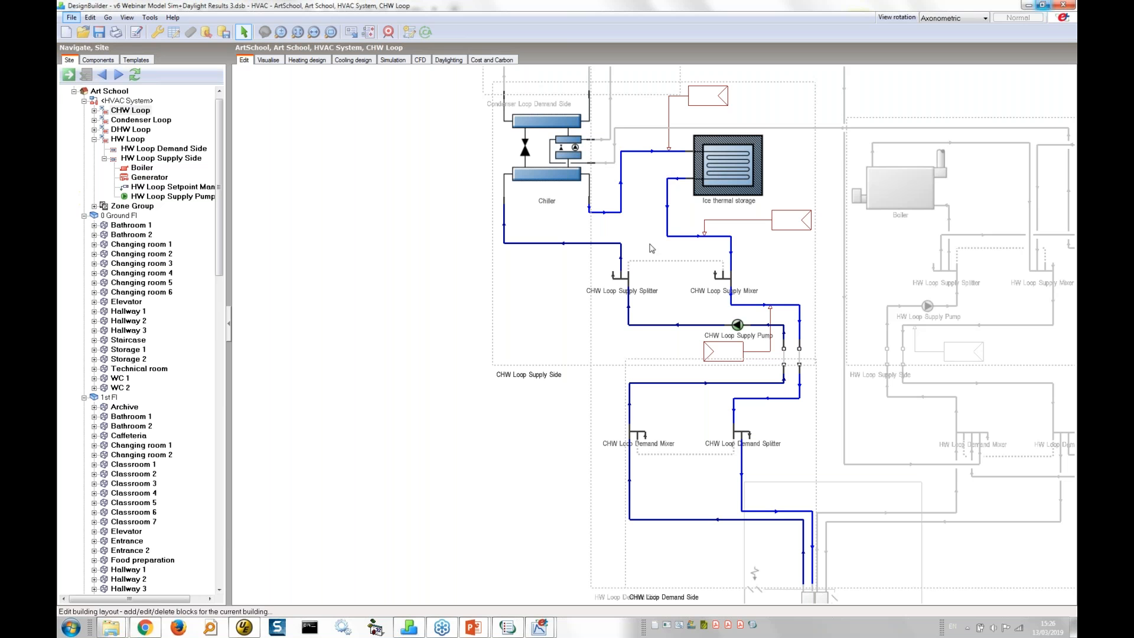
pyautogui.scroll(5, 684, 190)
pyautogui.moveTo(594, 312); pyautogui.dragTo(674, 307, button='middle')
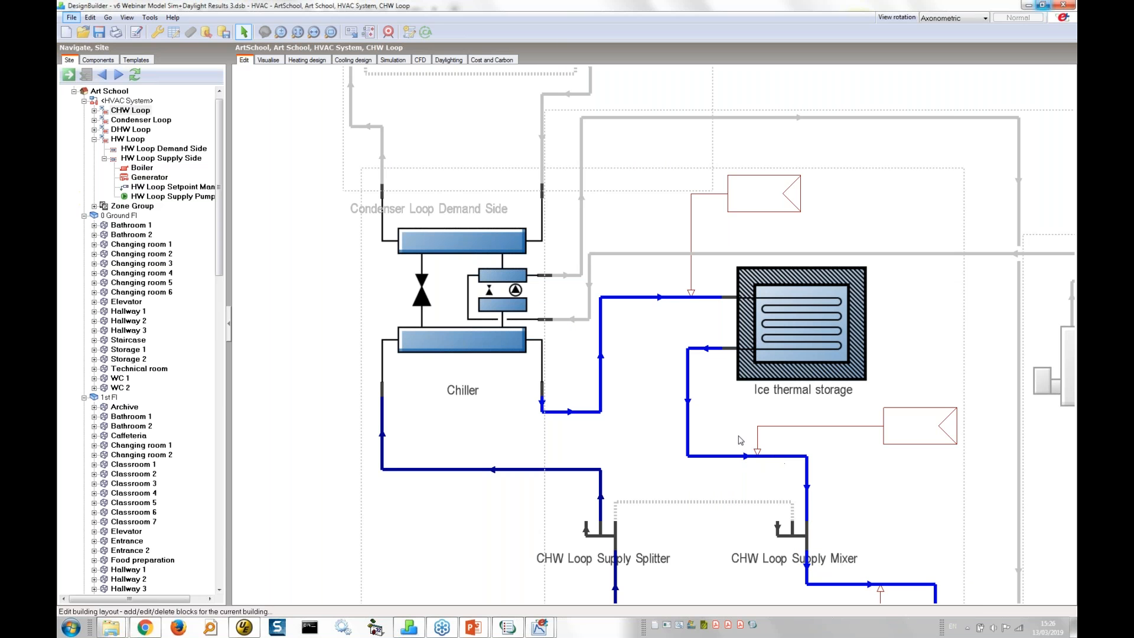
# - Search the DesignBuilder online help for "ice thermal storage" and open the Ice Thermal Storage topic without search highlighting
pyautogui.hotkey('alt', 'Tab')
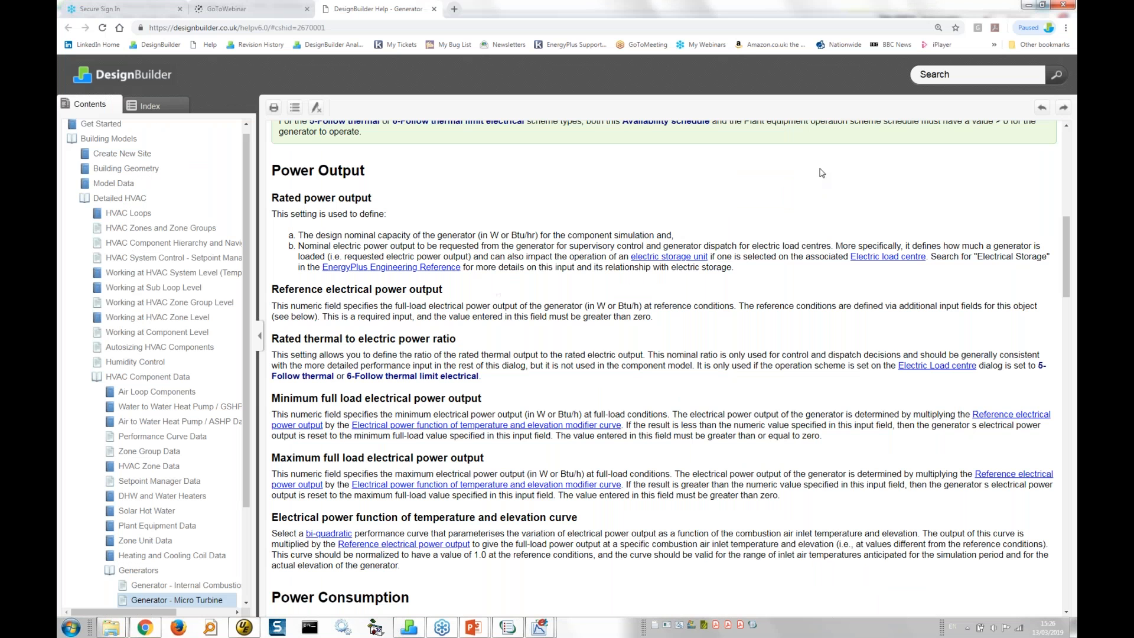
pyautogui.click(927, 69)
pyautogui.write('ice thera')
pyautogui.press('BackSpace')
pyautogui.press('BackSpace')
pyautogui.press('Return')
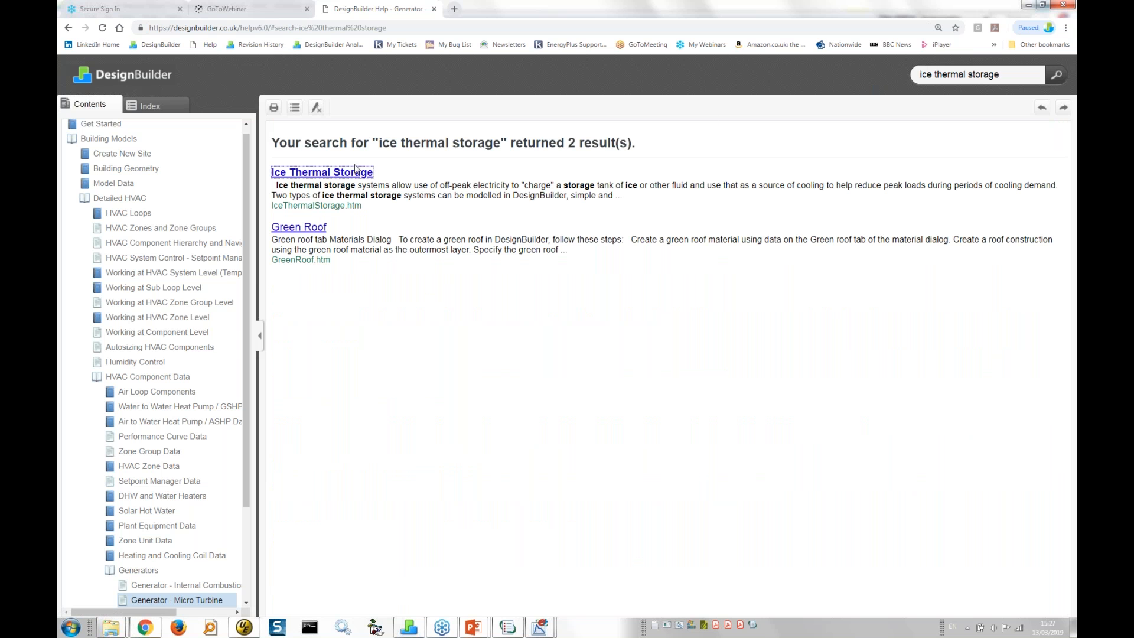
pyautogui.click(334, 172)
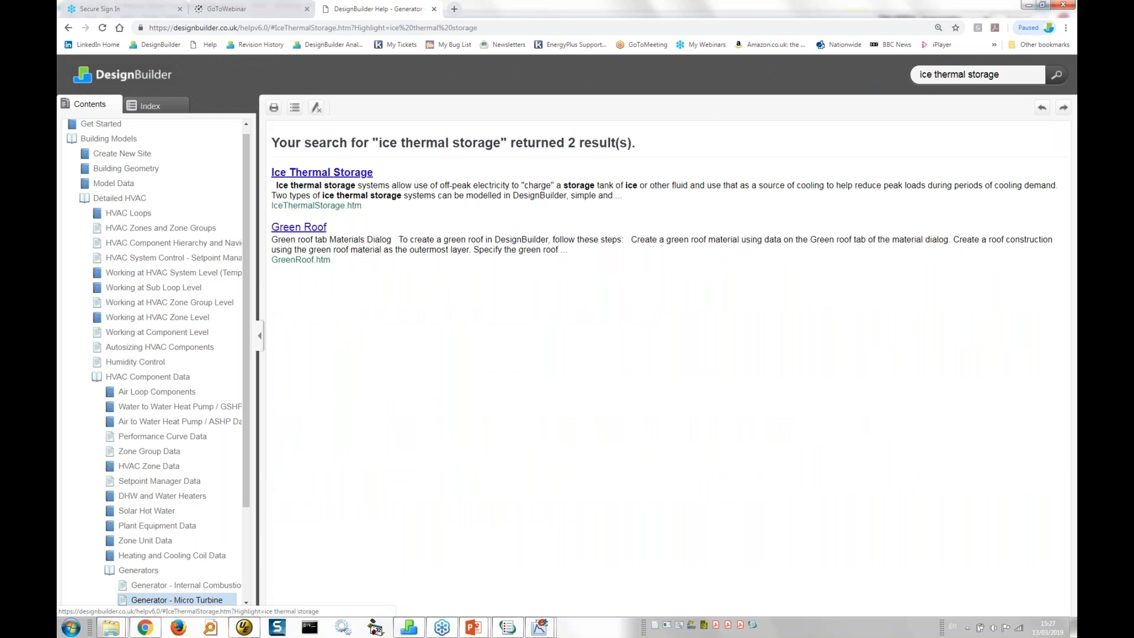
pyautogui.click(316, 109)
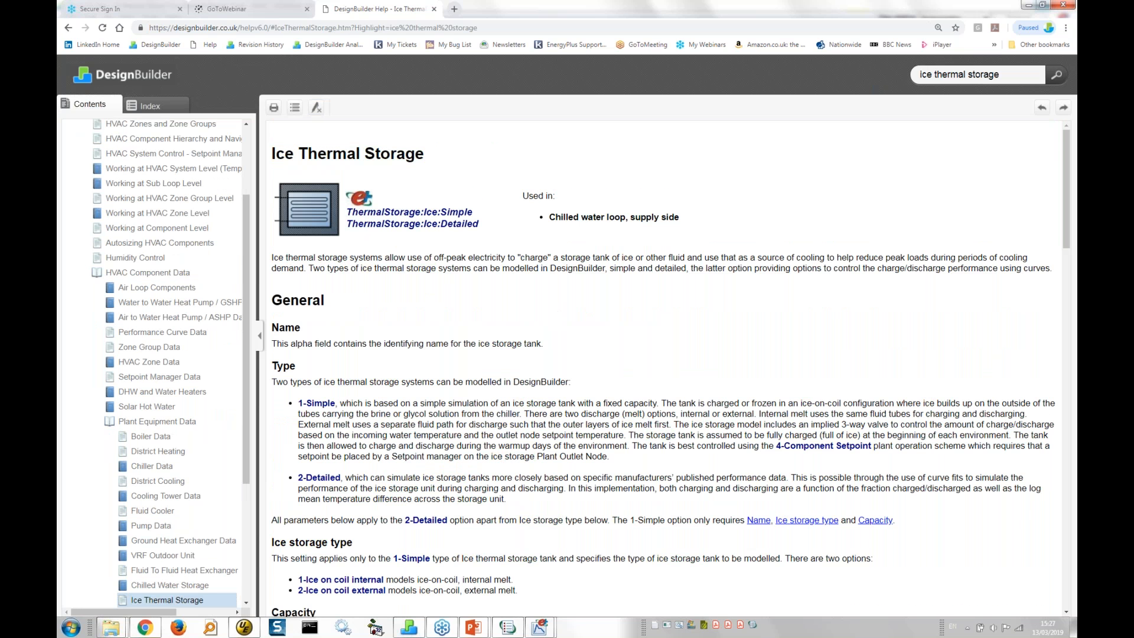
# - Find the chilled water operation scheme settings in the topic and view the enlarged 4-Component Setpoint layout diagram, closing it again
pyautogui.scroll(-6, 548, 414)
pyautogui.scroll(-15, 544, 451)
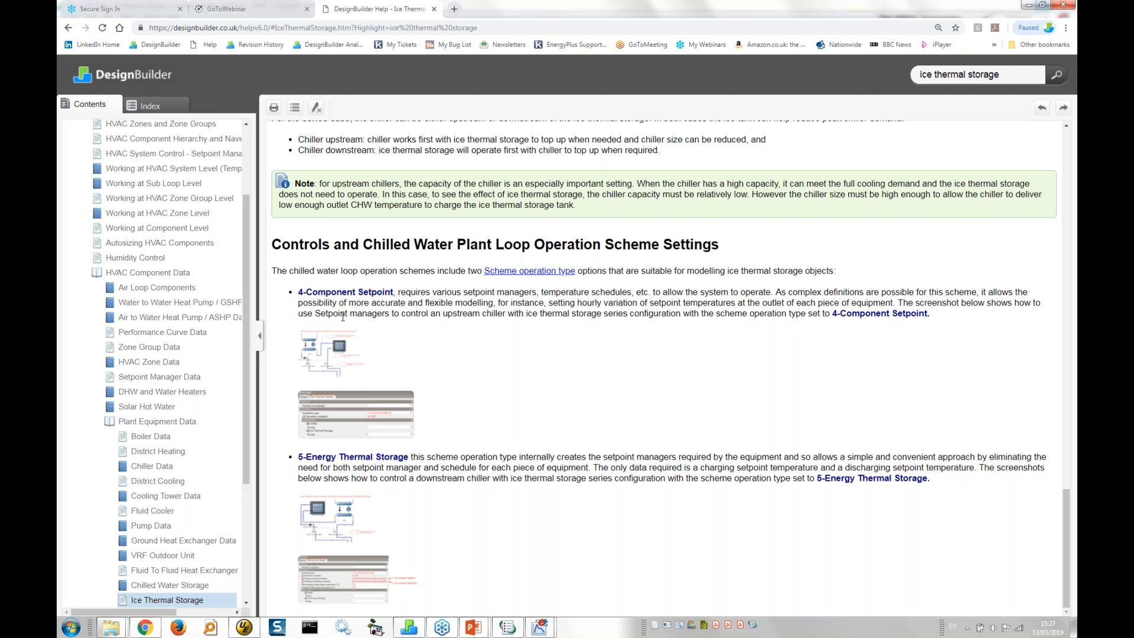
pyautogui.click(339, 350)
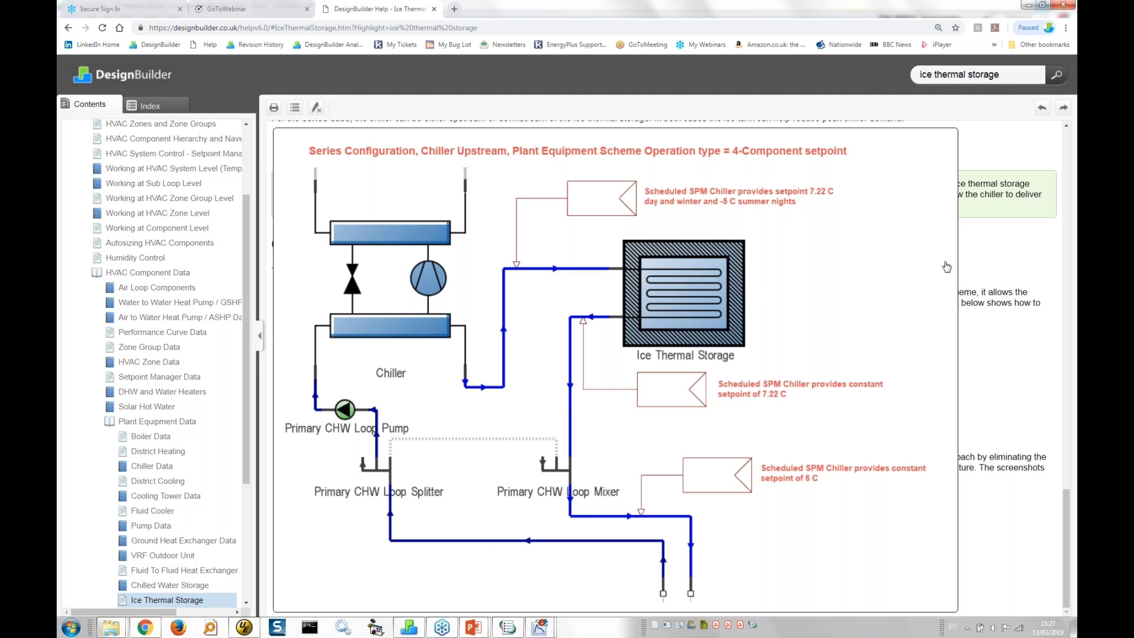
pyautogui.click(415, 408)
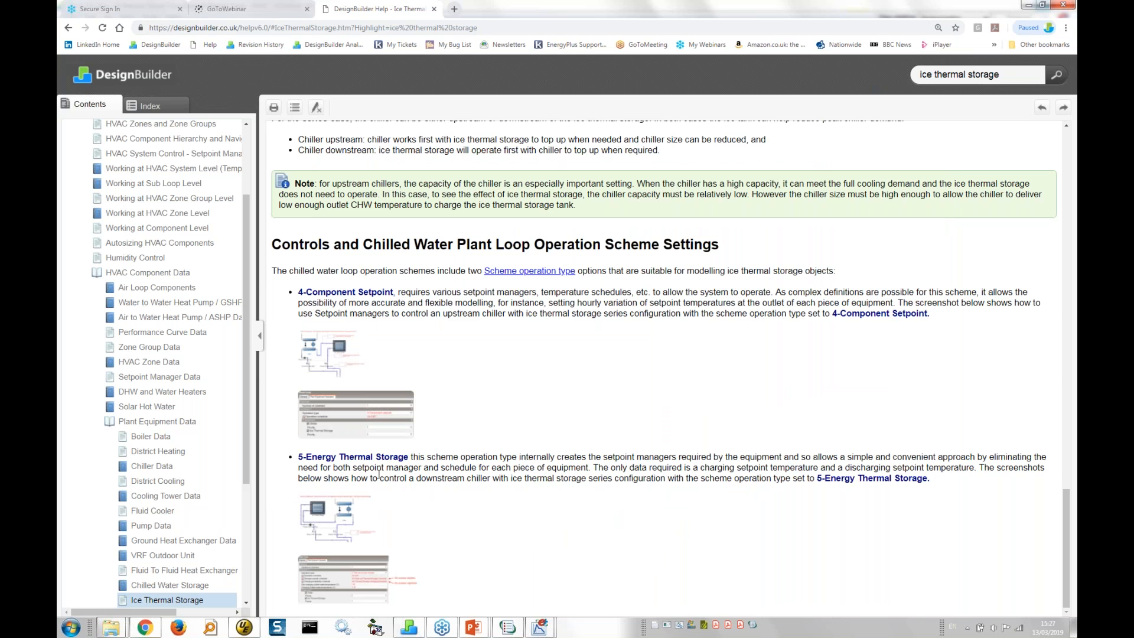
# - View the enlarged 5-Energy Thermal Storage layout diagram and its plant equipment operation settings, closing each image again
pyautogui.click(385, 513)
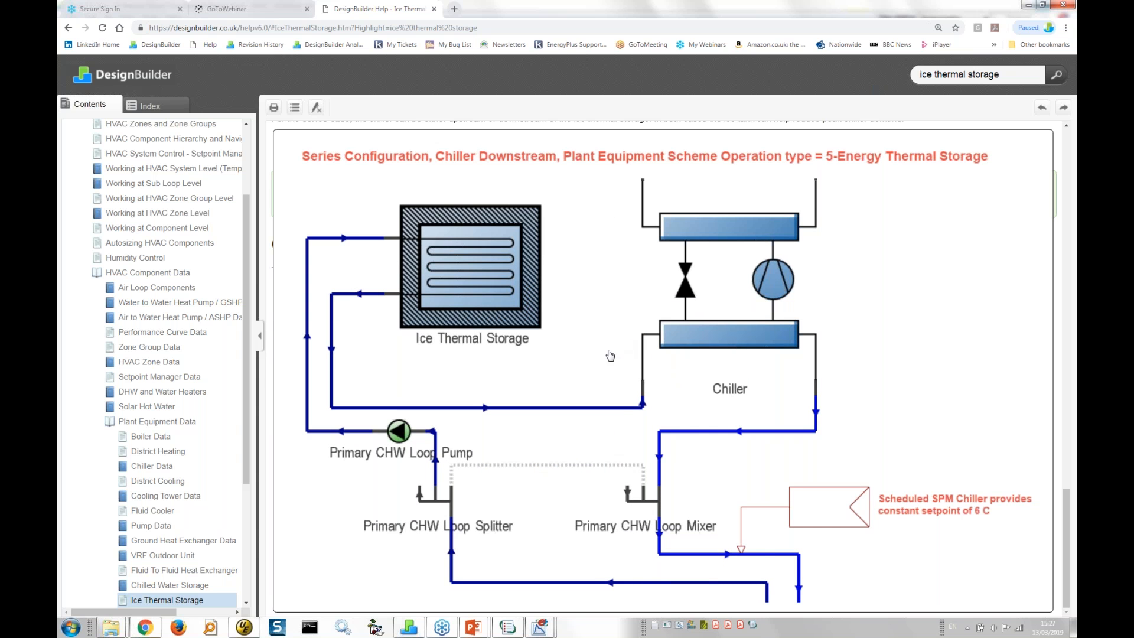
pyautogui.click(962, 402)
pyautogui.click(373, 578)
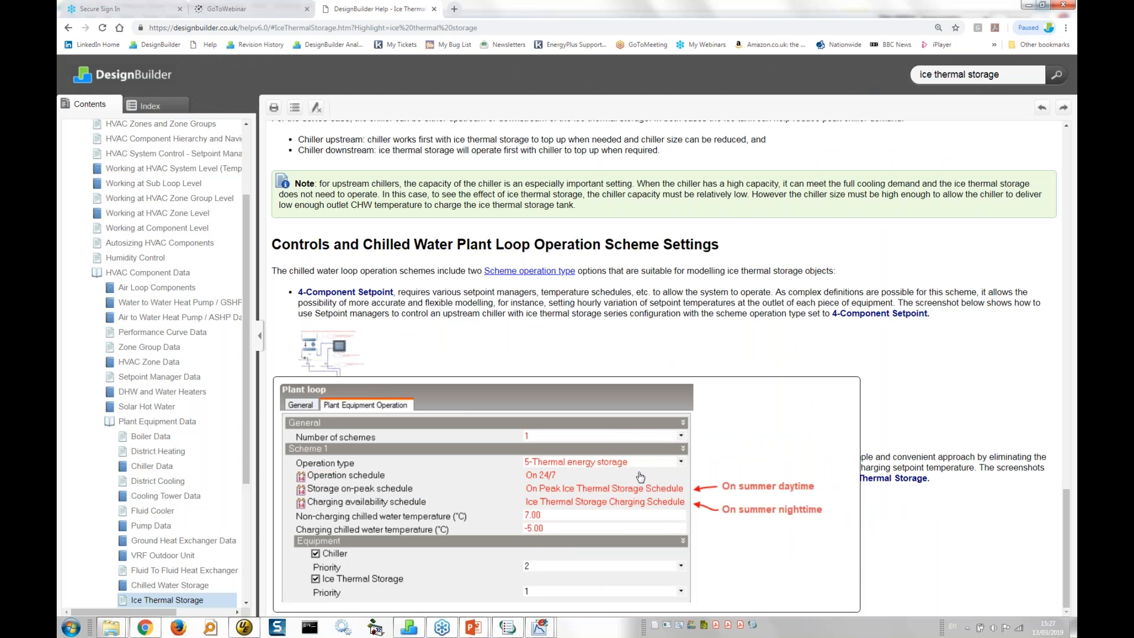
pyautogui.click(874, 544)
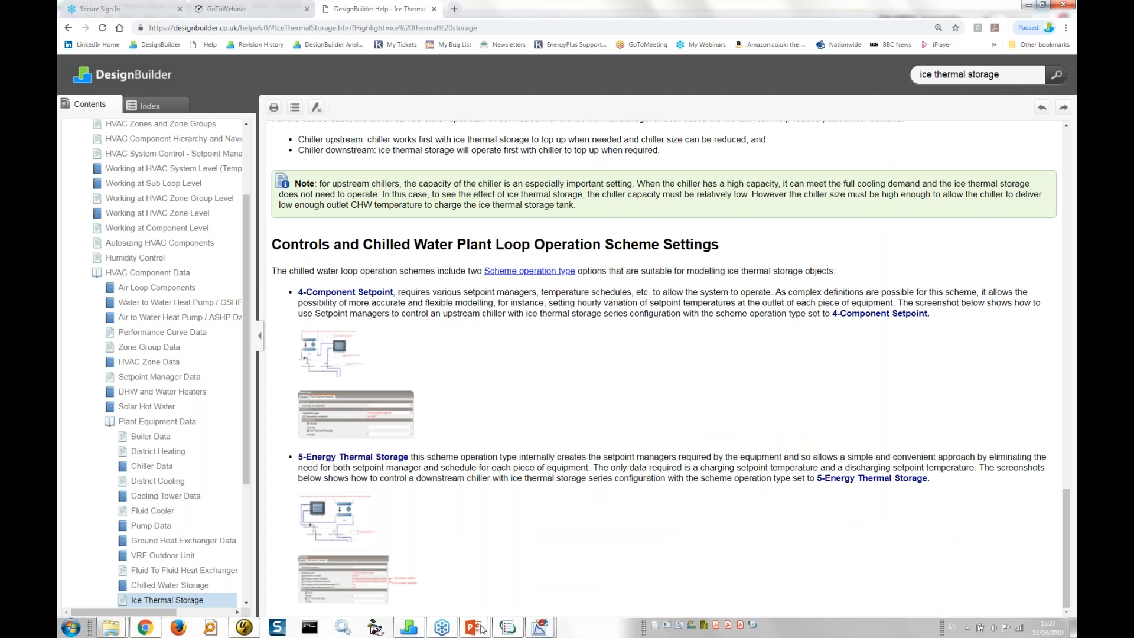
# - Switch to the PowerPoint slide show and advance from the HVAC slide to the Optimisation slide
pyautogui.moveTo(475, 627)
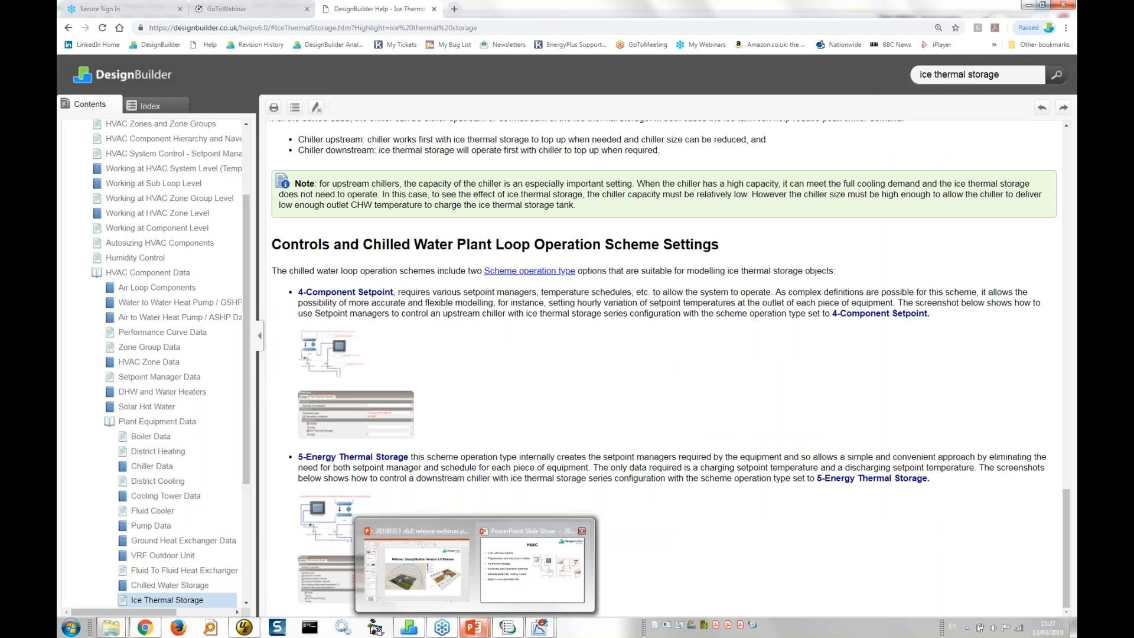
pyautogui.click(532, 567)
pyautogui.press('Right')
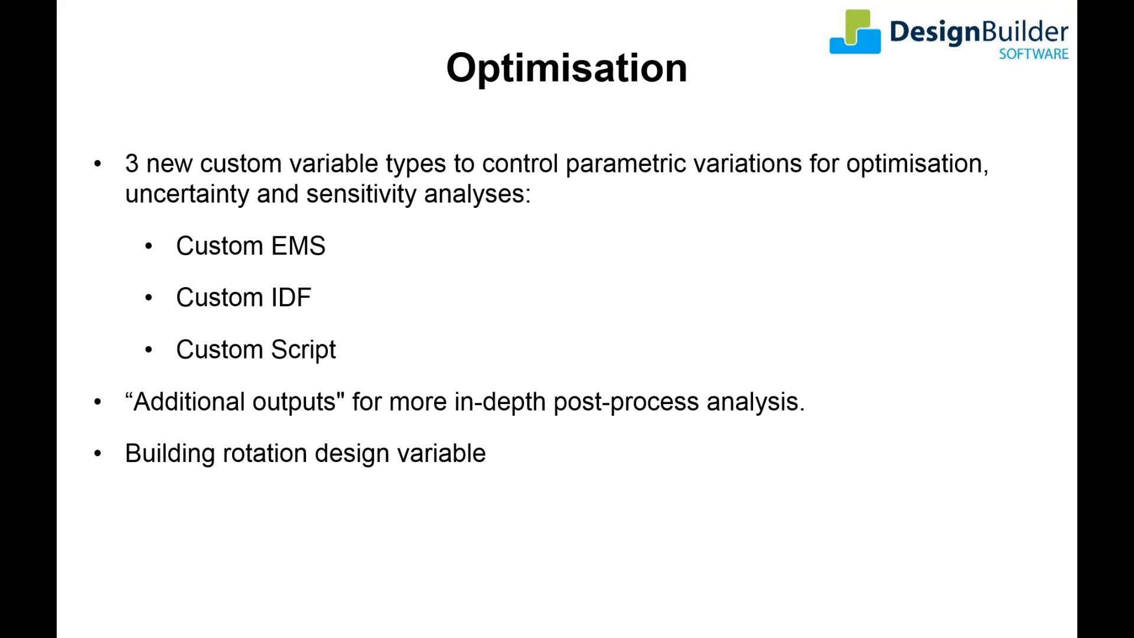
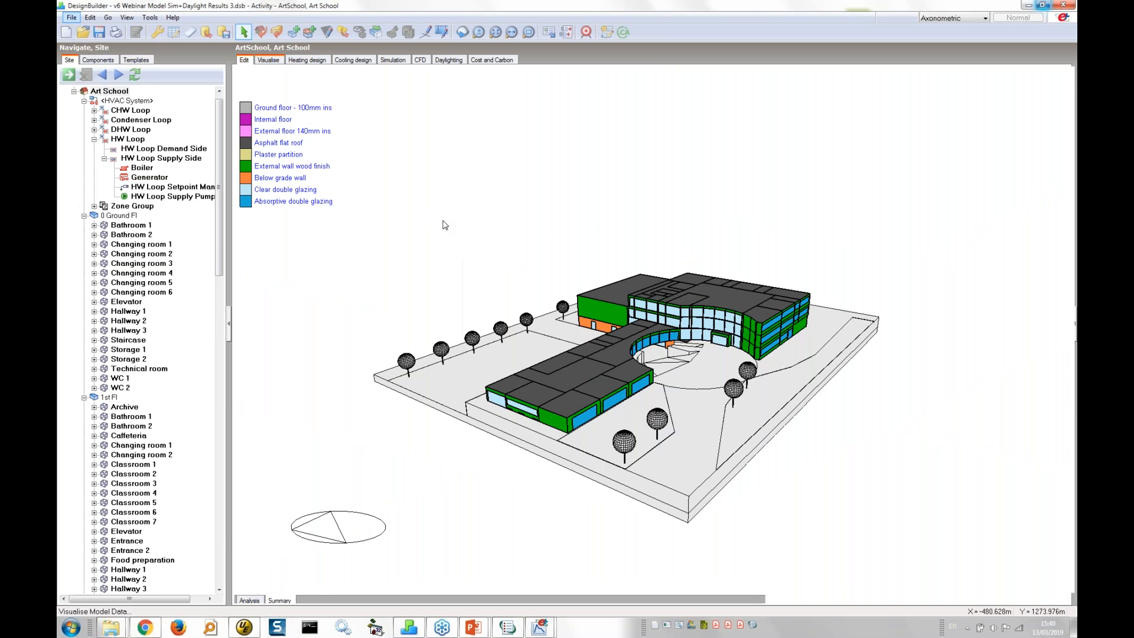
# - Take a closer look at the Art School building in the visualised model
pyautogui.scroll(4, 606, 355)
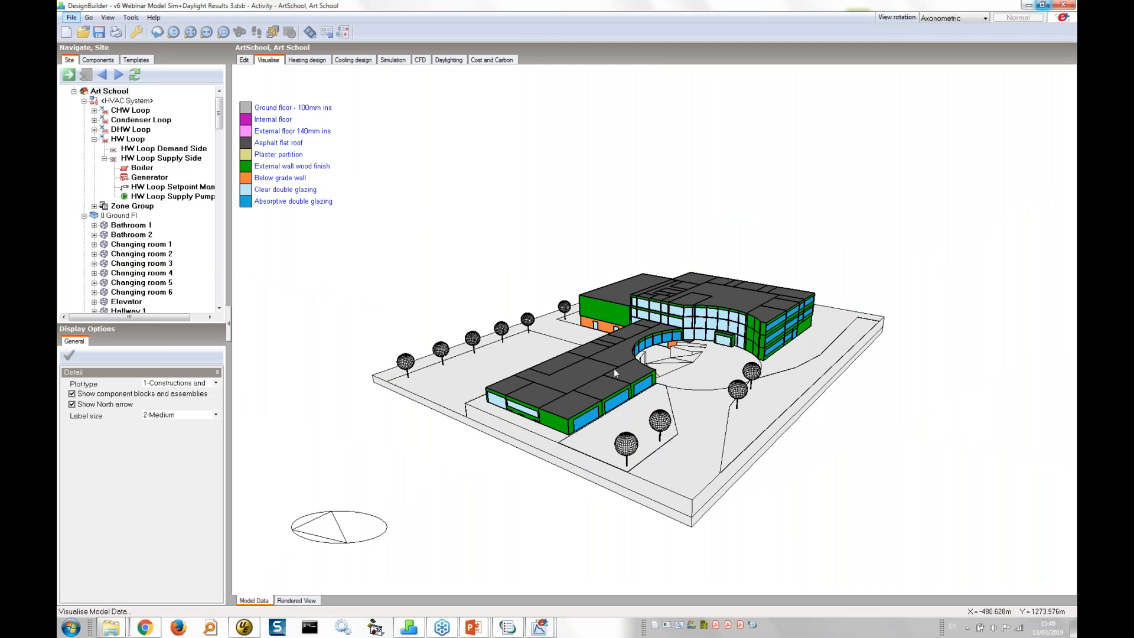
pyautogui.scroll(1, 656, 358)
pyautogui.scroll(4, 654, 357)
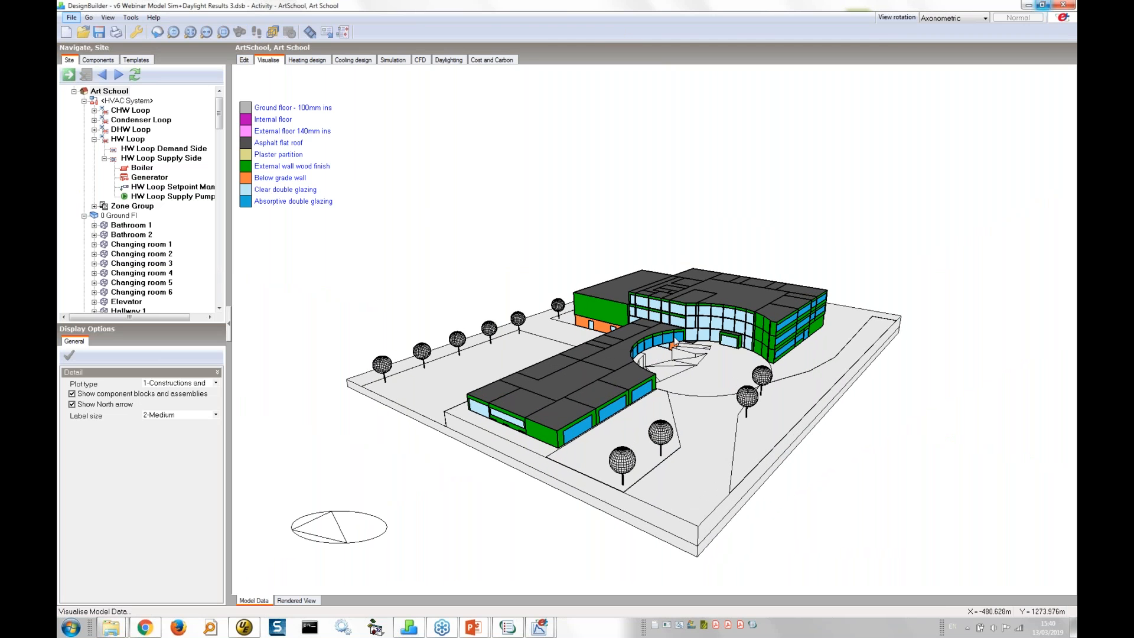
pyautogui.scroll(4, 655, 302)
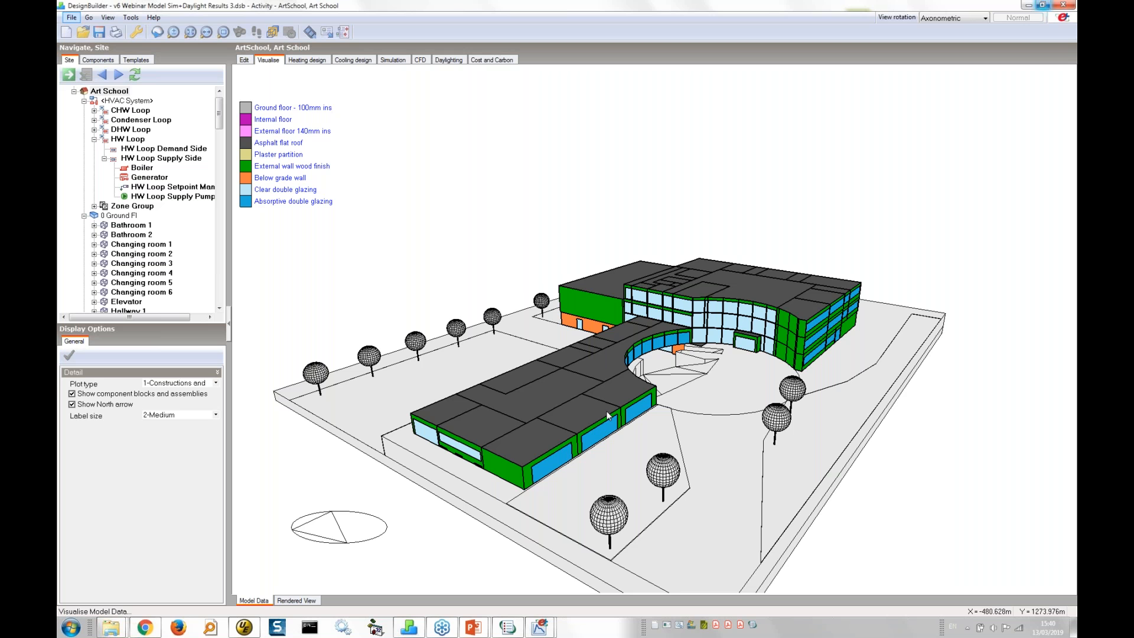
# - Display the ground floor and first floor blocks of the Art School in turn, examine their internal partitions, and return to the whole building
pyautogui.moveTo(687, 379); pyautogui.dragTo(354, 411, button='middle')
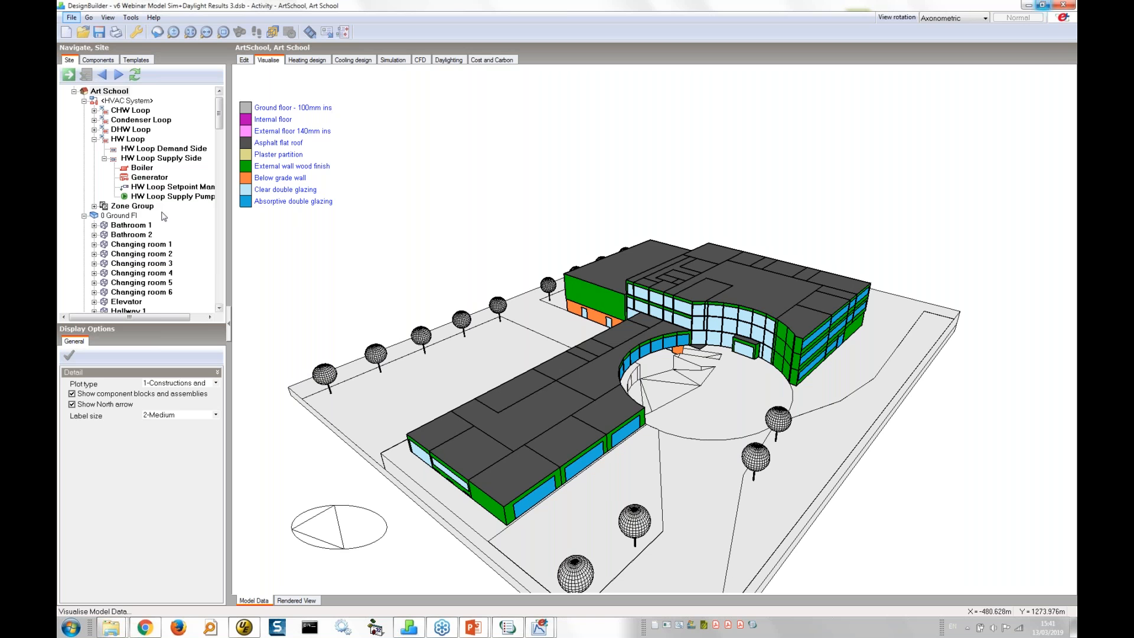
pyautogui.click(126, 216)
pyautogui.click(220, 239)
pyautogui.click(109, 187)
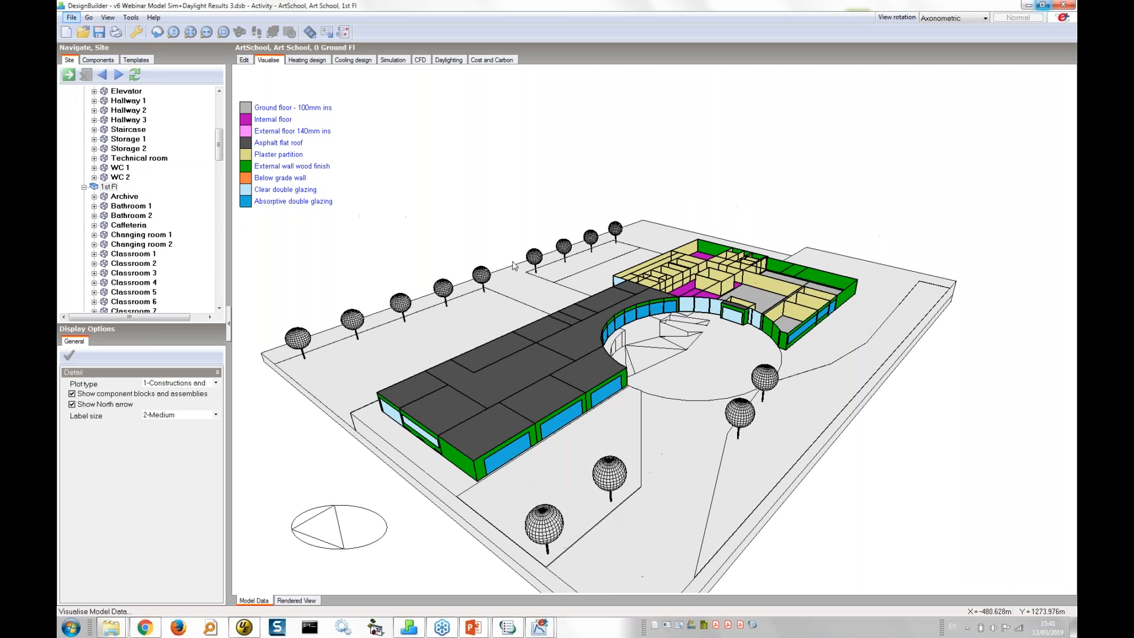
pyautogui.moveTo(566, 284); pyautogui.dragTo(519, 318)
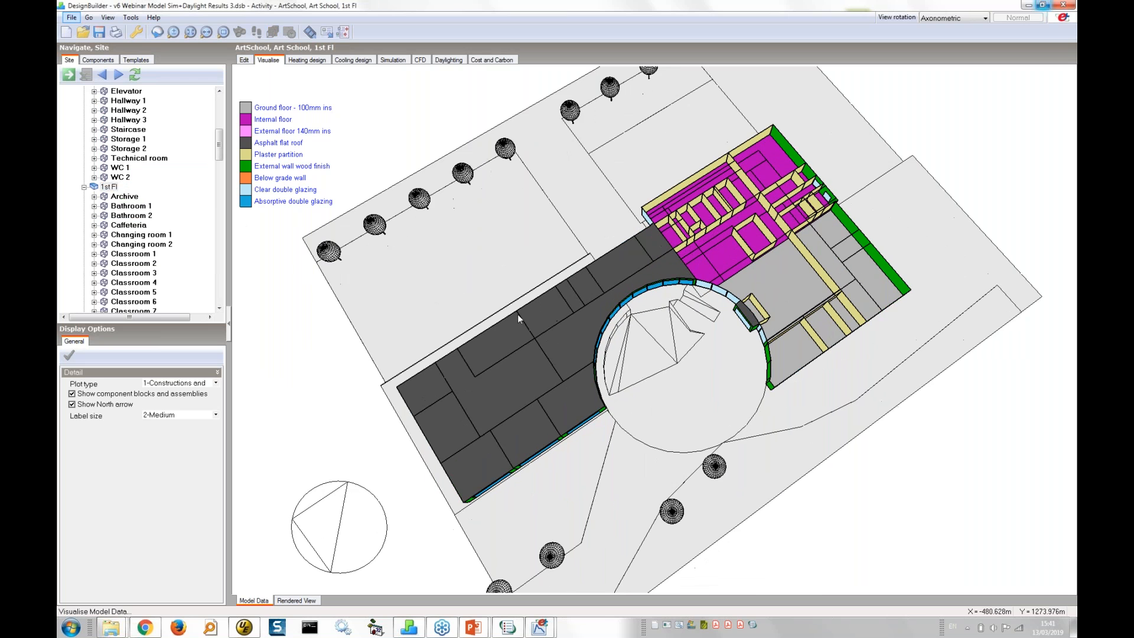
pyautogui.moveTo(667, 328); pyautogui.dragTo(482, 308)
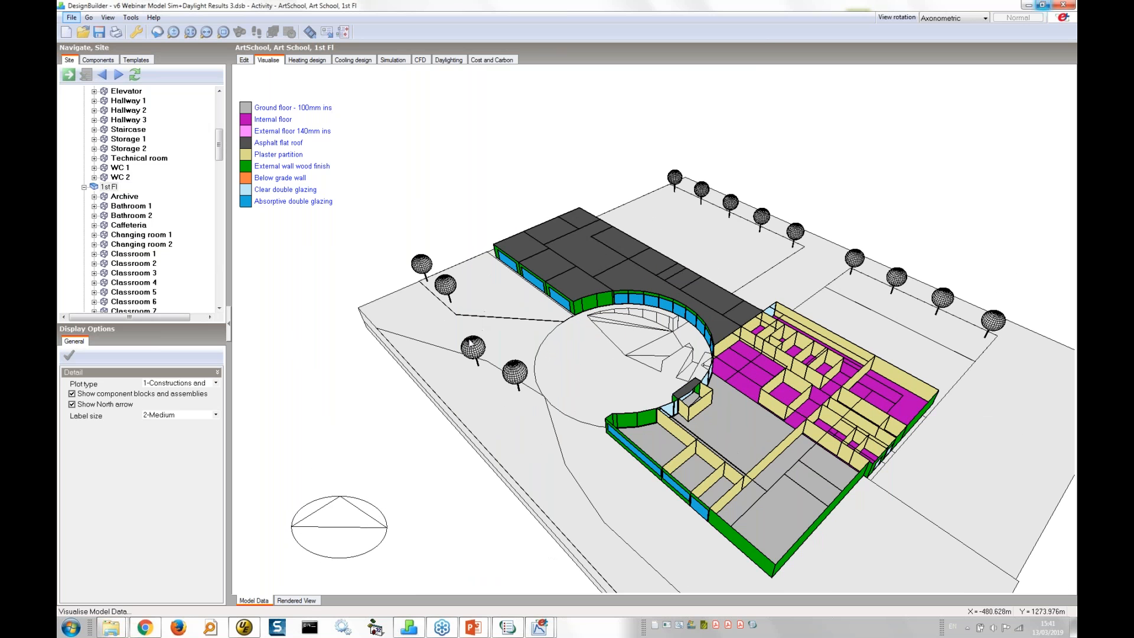
pyautogui.click(289, 49)
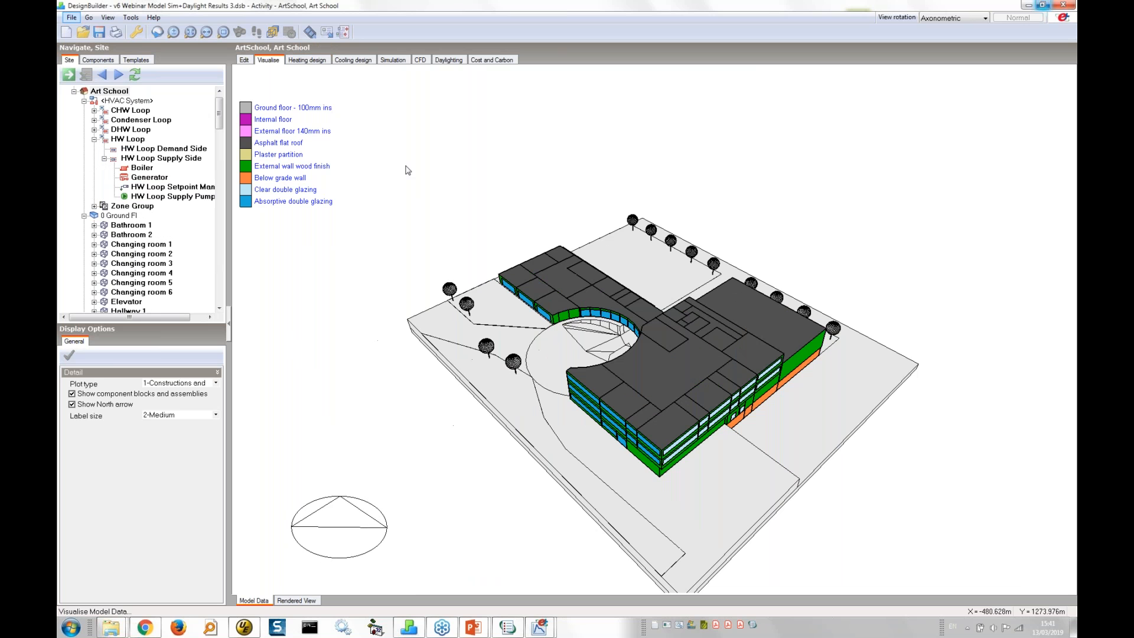
# - Cut the whole building with a horizontal section plane that exposes the rooms of the upper floor
pyautogui.click(271, 32)
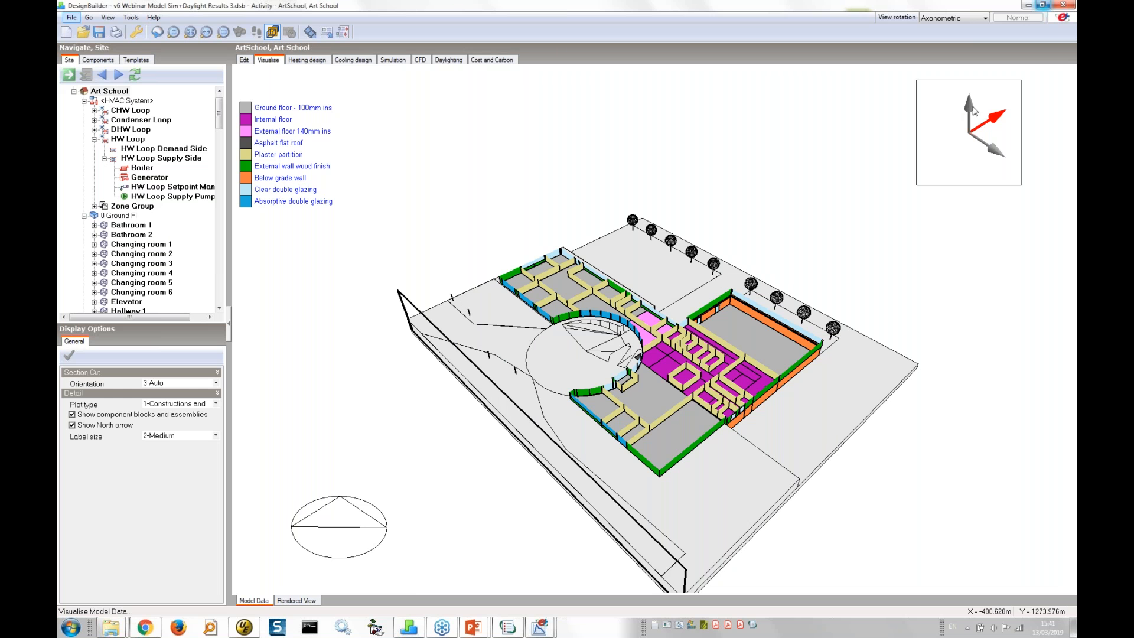
pyautogui.click(970, 107)
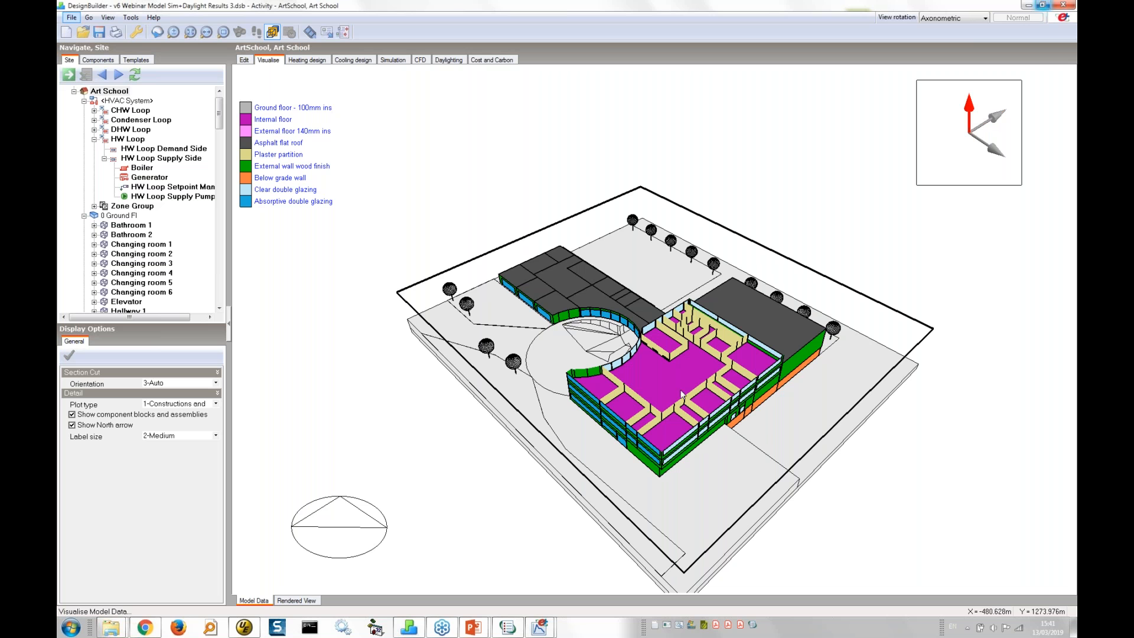
pyautogui.click(688, 423)
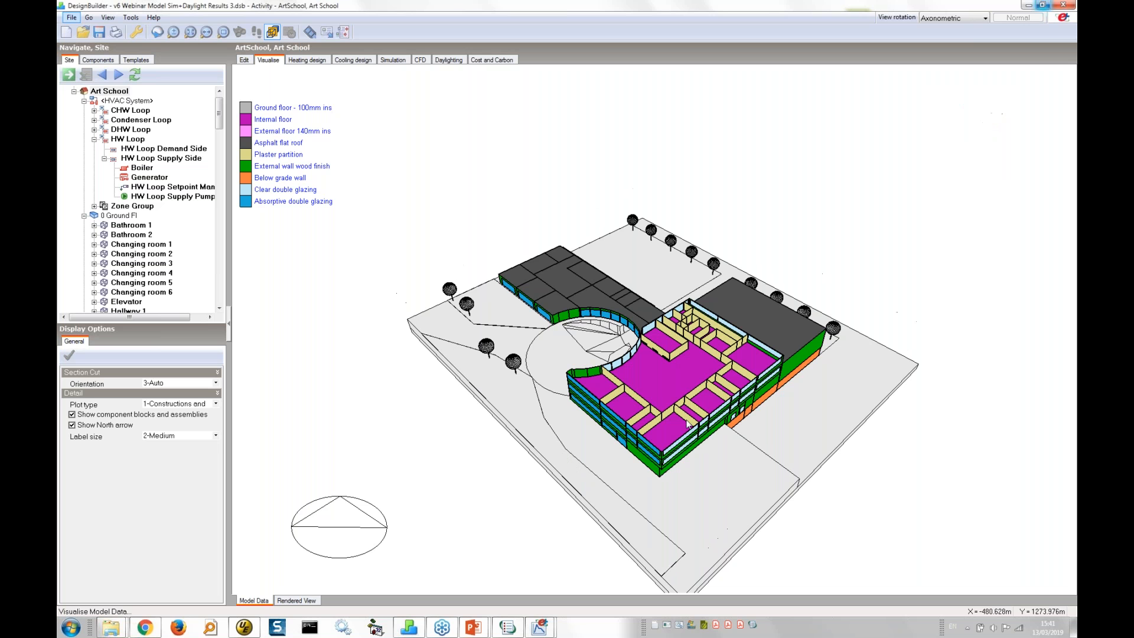
# - Examine the upper-floor room layout exposed by the section cut from opposite sides of the building
pyautogui.moveTo(718, 379); pyautogui.dragTo(604, 357, button='middle')
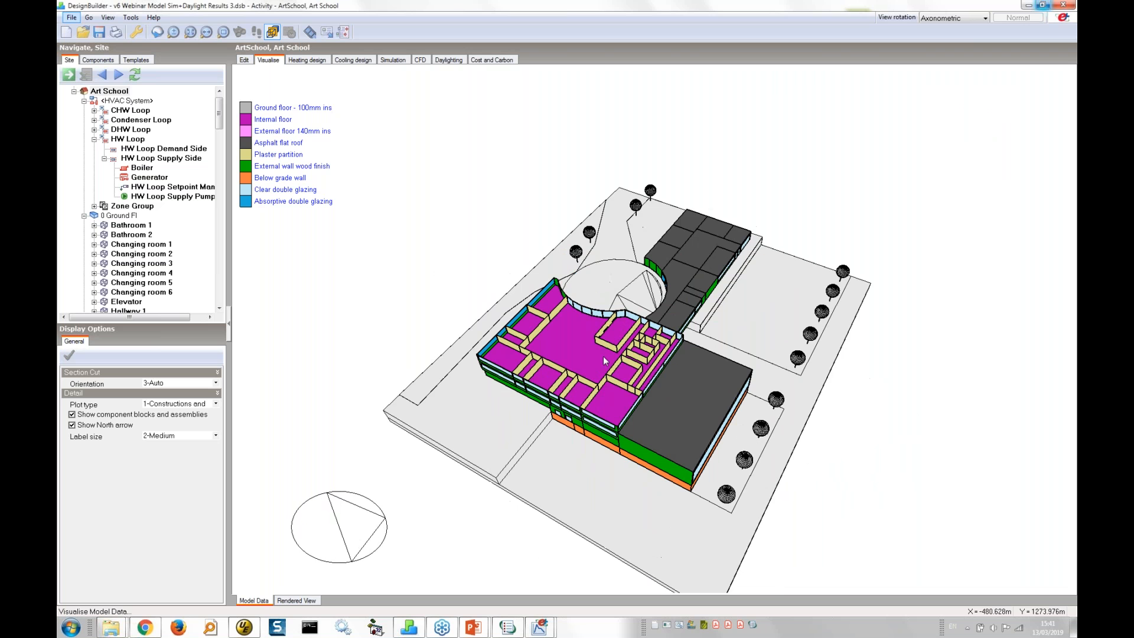
pyautogui.scroll(4, 606, 343)
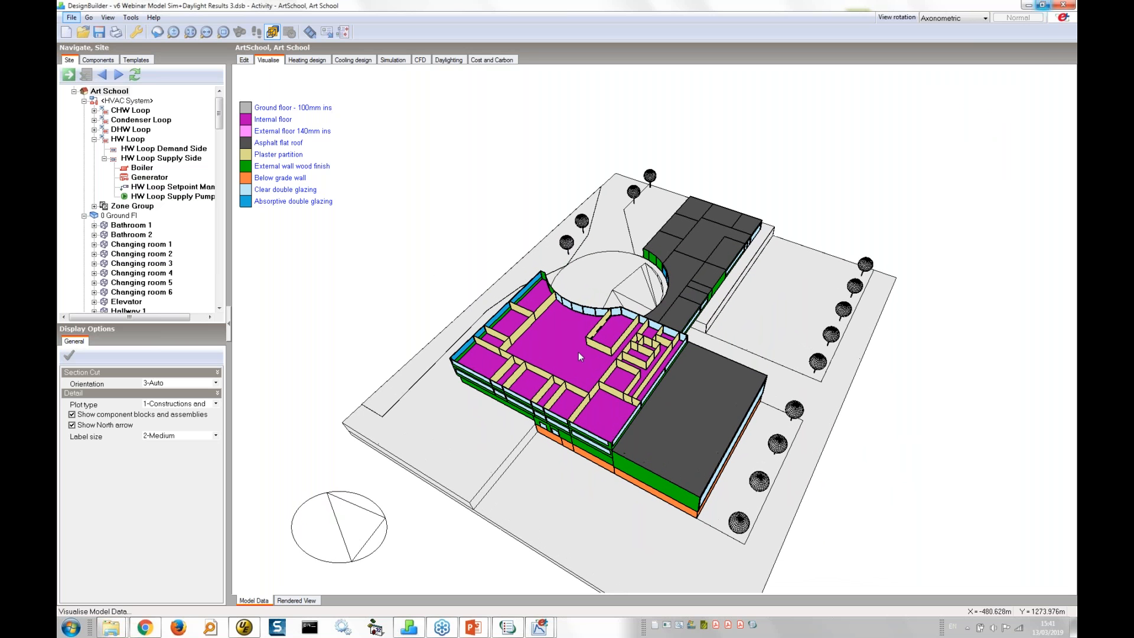
pyautogui.scroll(2, 579, 352)
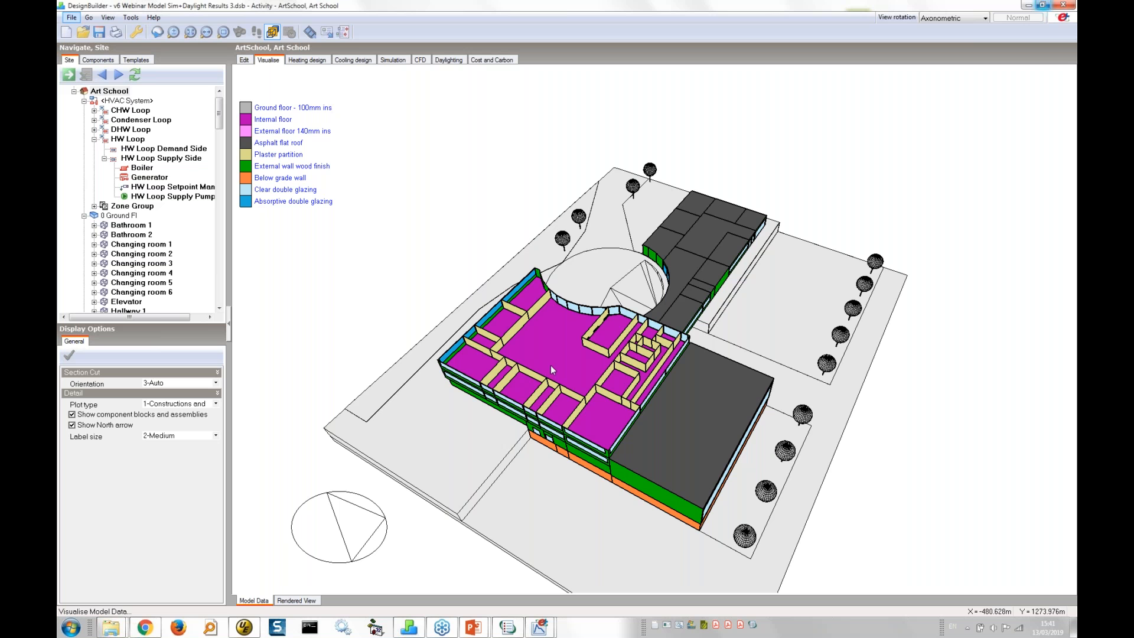
pyautogui.moveTo(584, 357); pyautogui.dragTo(564, 336, button='middle')
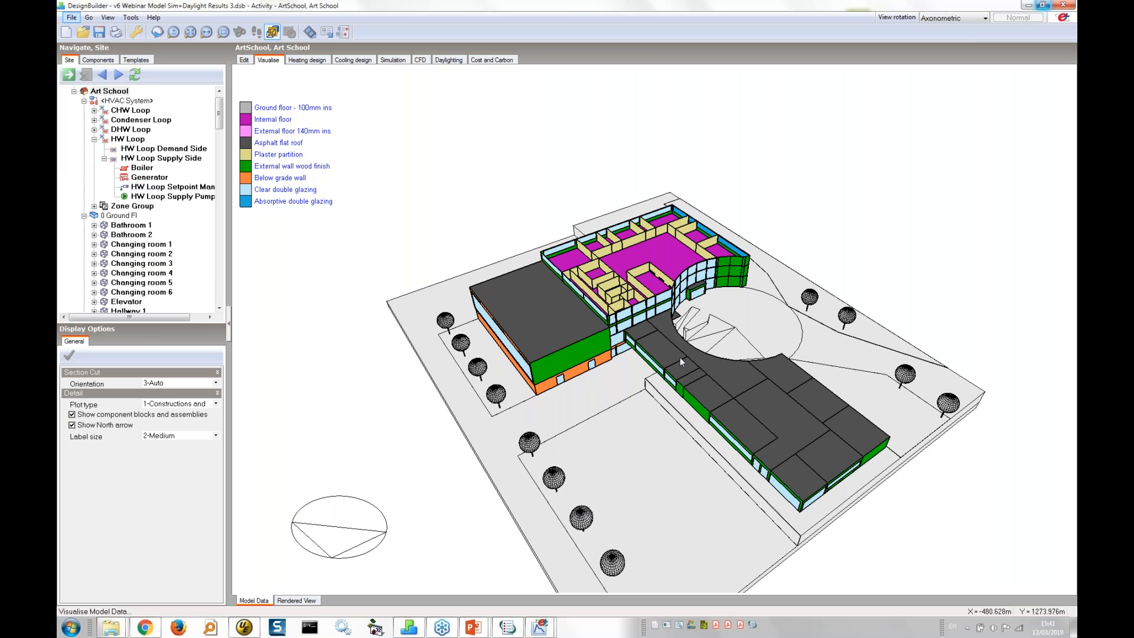
pyautogui.scroll(1, 682, 357)
pyautogui.scroll(1, 682, 356)
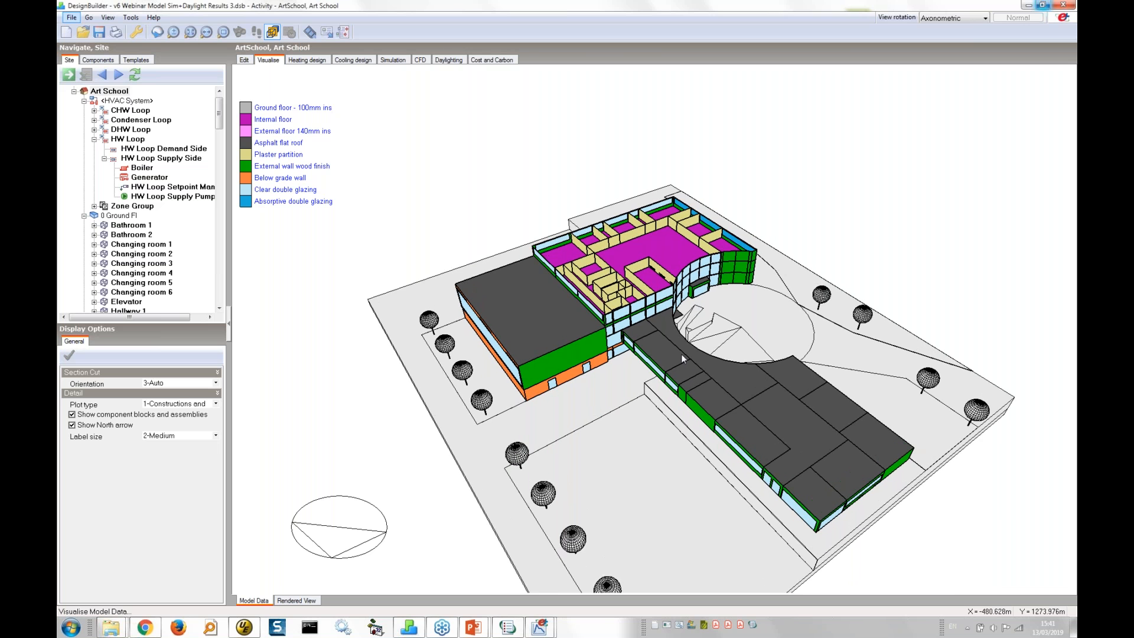
pyautogui.scroll(3, 680, 352)
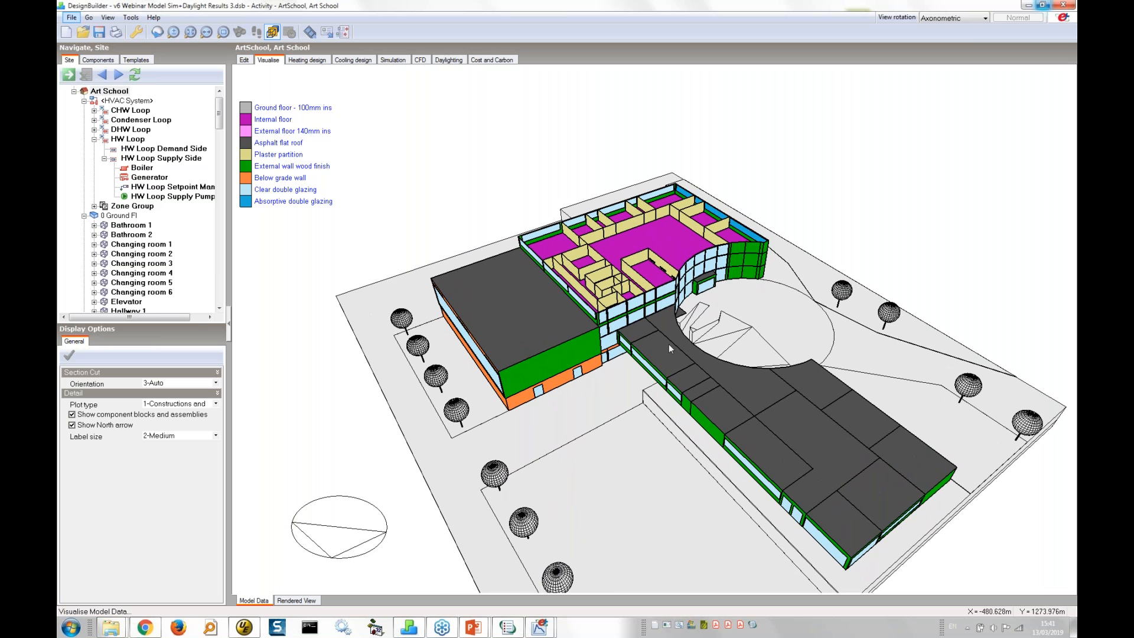
# - Show the Art School as a rendered view and examine its shadows and surroundings from several angles
pyautogui.click(296, 601)
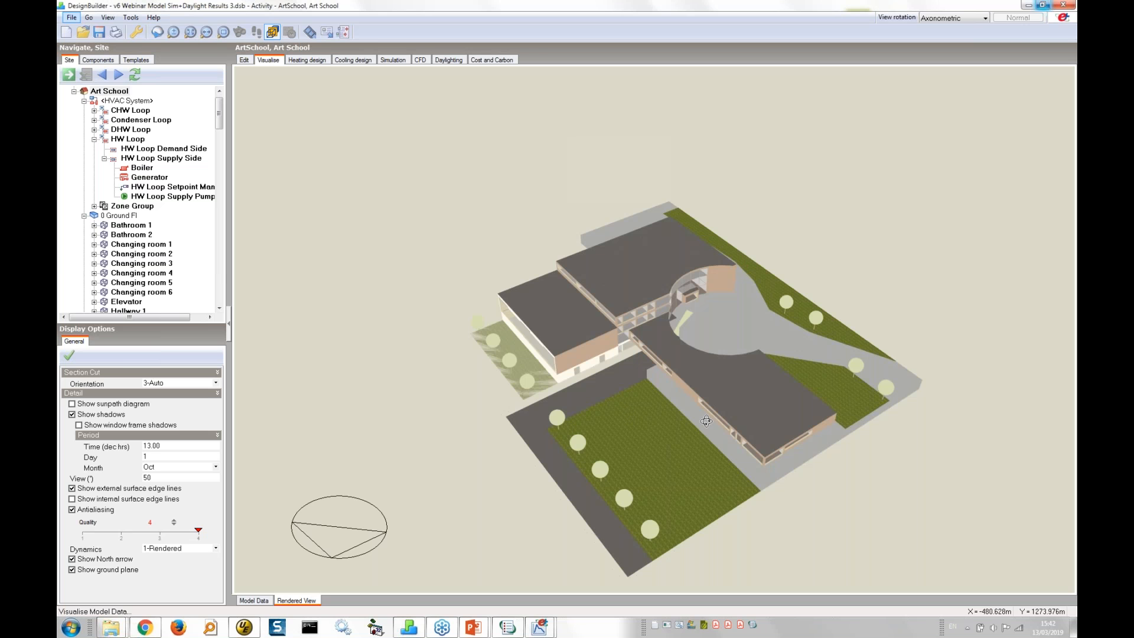
pyautogui.moveTo(706, 421); pyautogui.dragTo(744, 391)
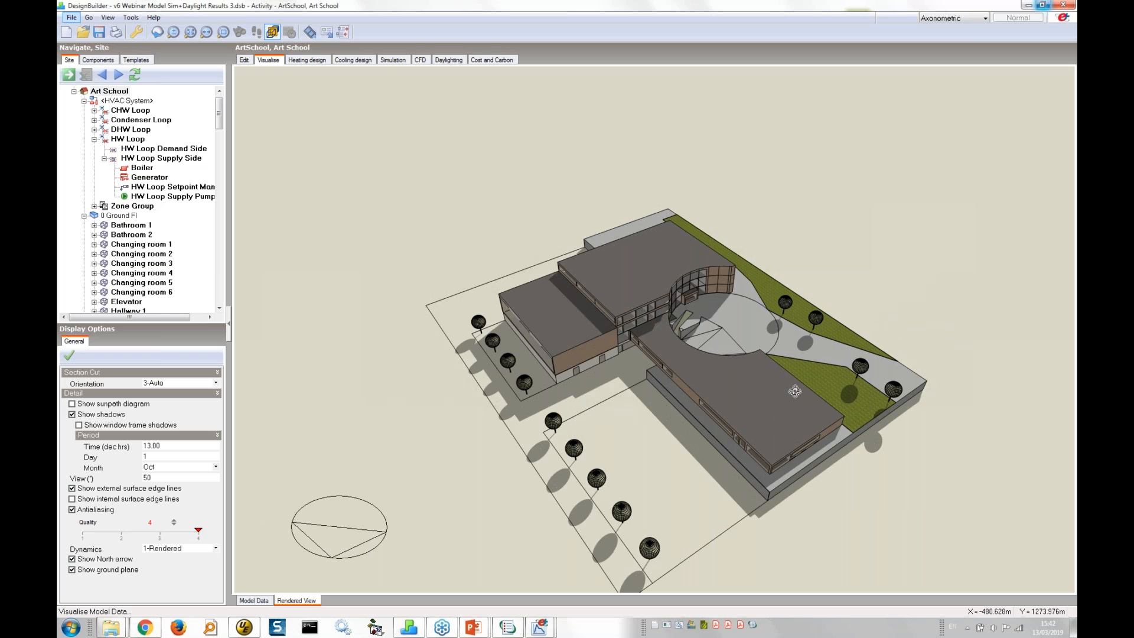
pyautogui.moveTo(683, 413); pyautogui.dragTo(742, 413)
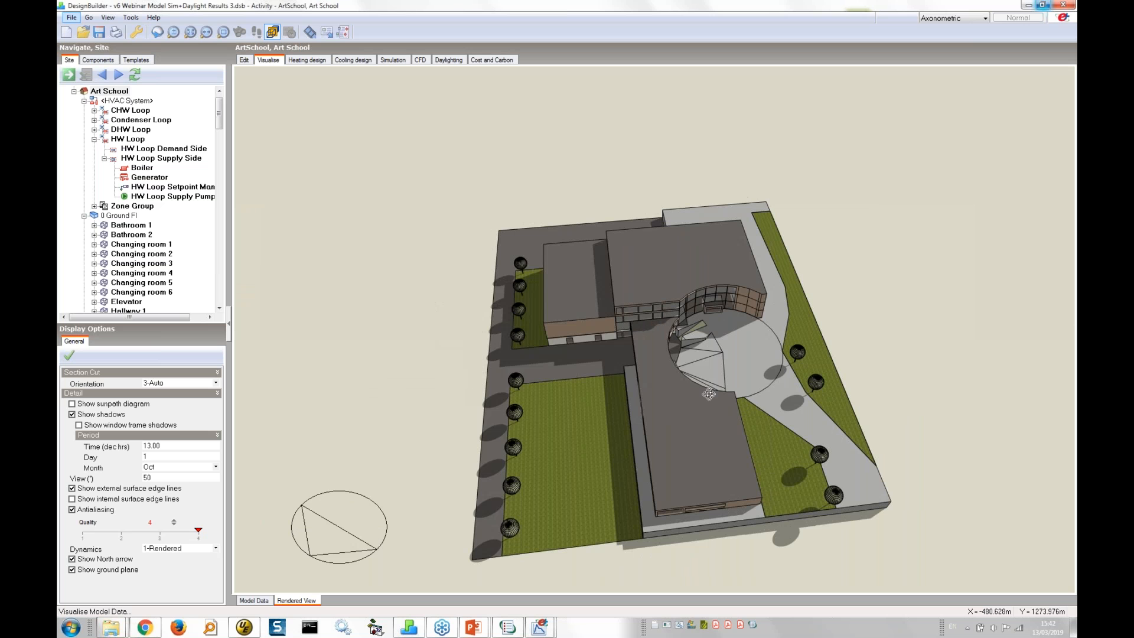
pyautogui.moveTo(604, 381); pyautogui.dragTo(579, 175)
# - Zoom in on the curved glazed entrance facade in the rendered model and show internal surface edge lines
pyautogui.click(225, 33)
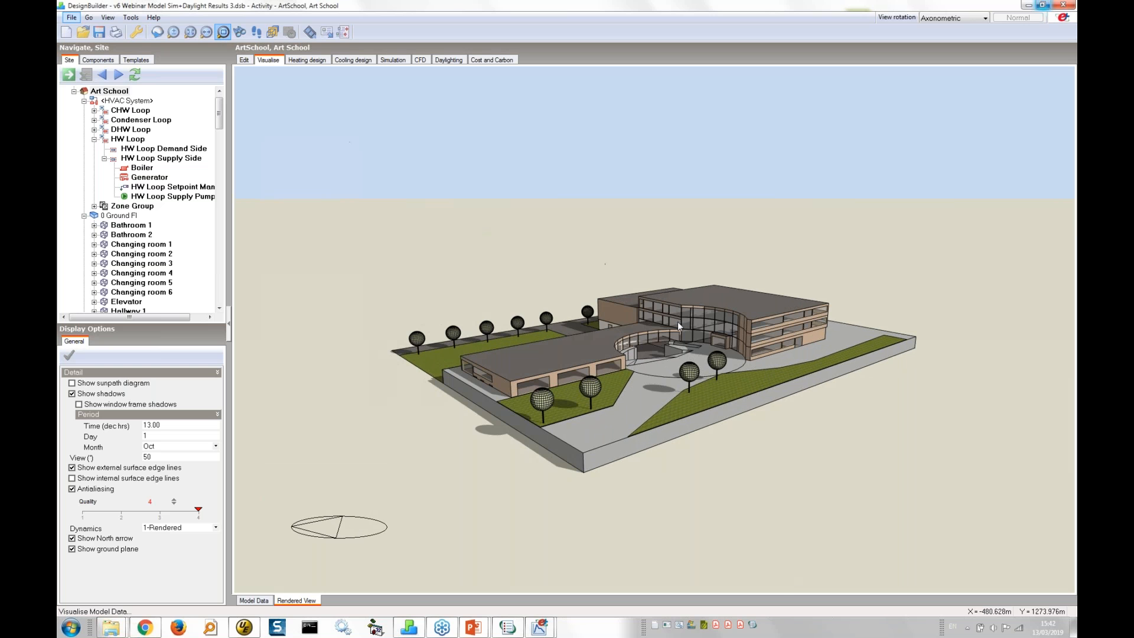
pyautogui.moveTo(656, 302); pyautogui.dragTo(713, 340)
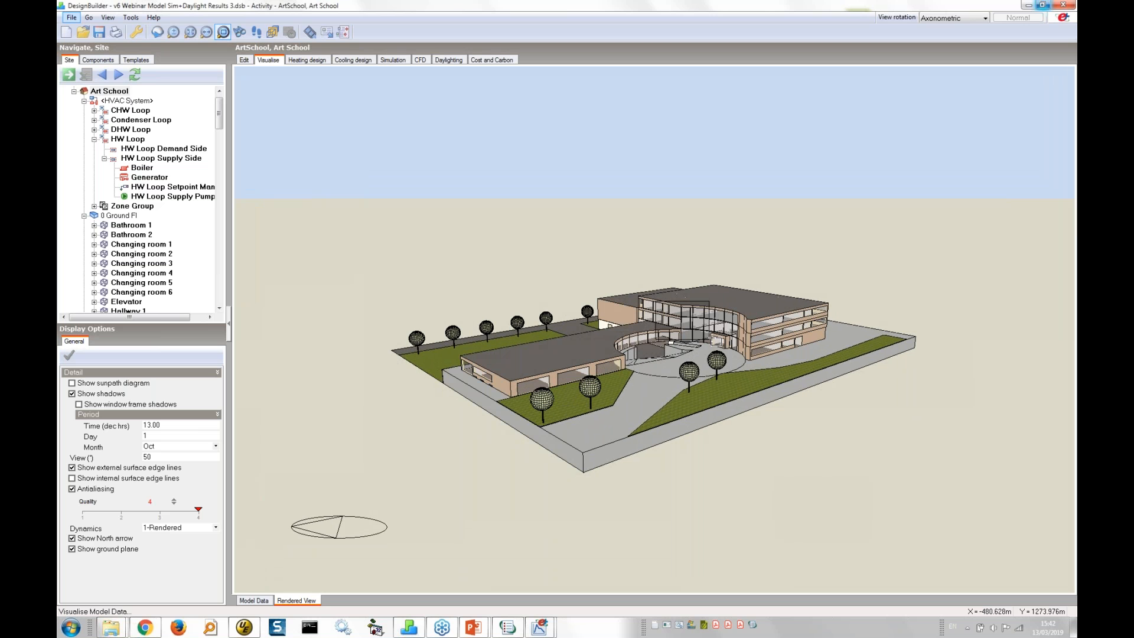
pyautogui.moveTo(710, 346); pyautogui.dragTo(709, 346)
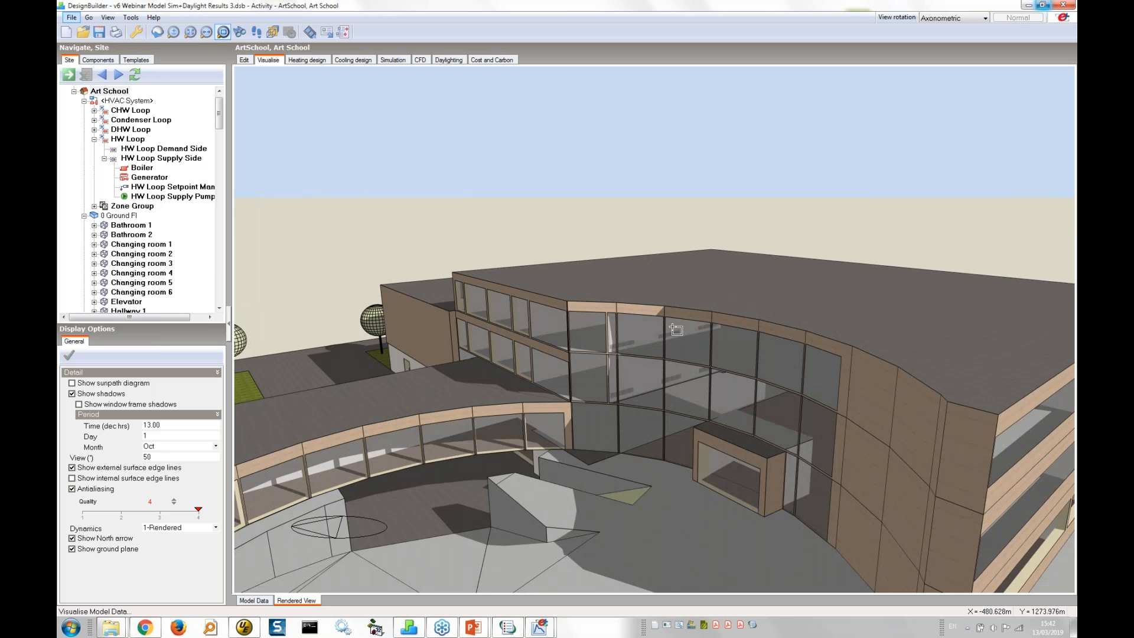
pyautogui.moveTo(673, 327); pyautogui.dragTo(728, 324, button='middle')
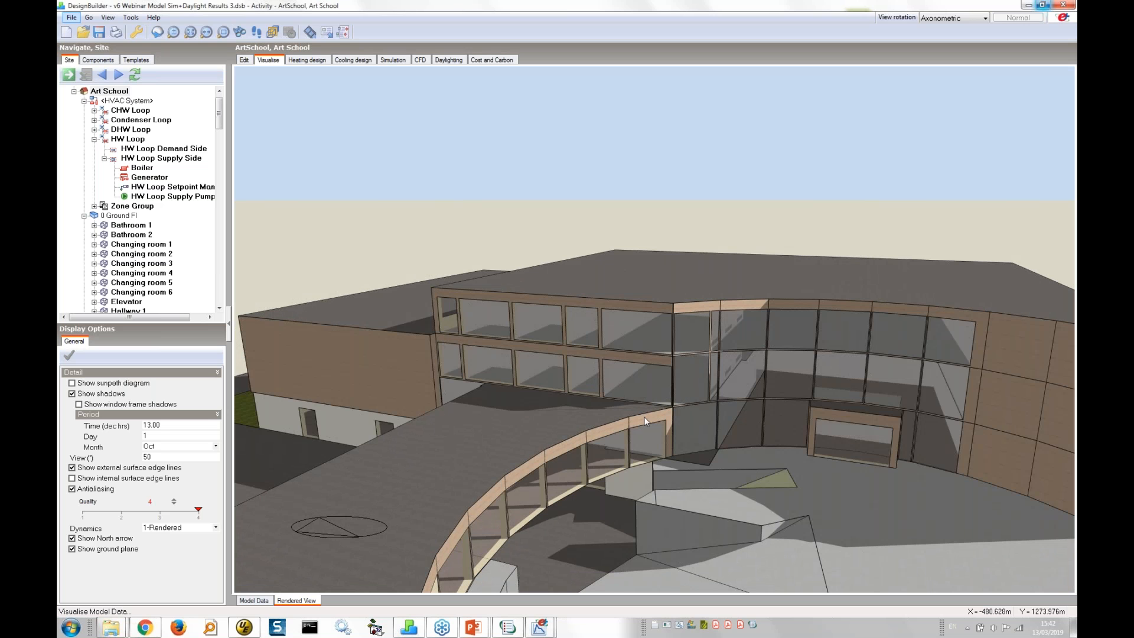
pyautogui.moveTo(646, 424); pyautogui.dragTo(652, 397, button='middle')
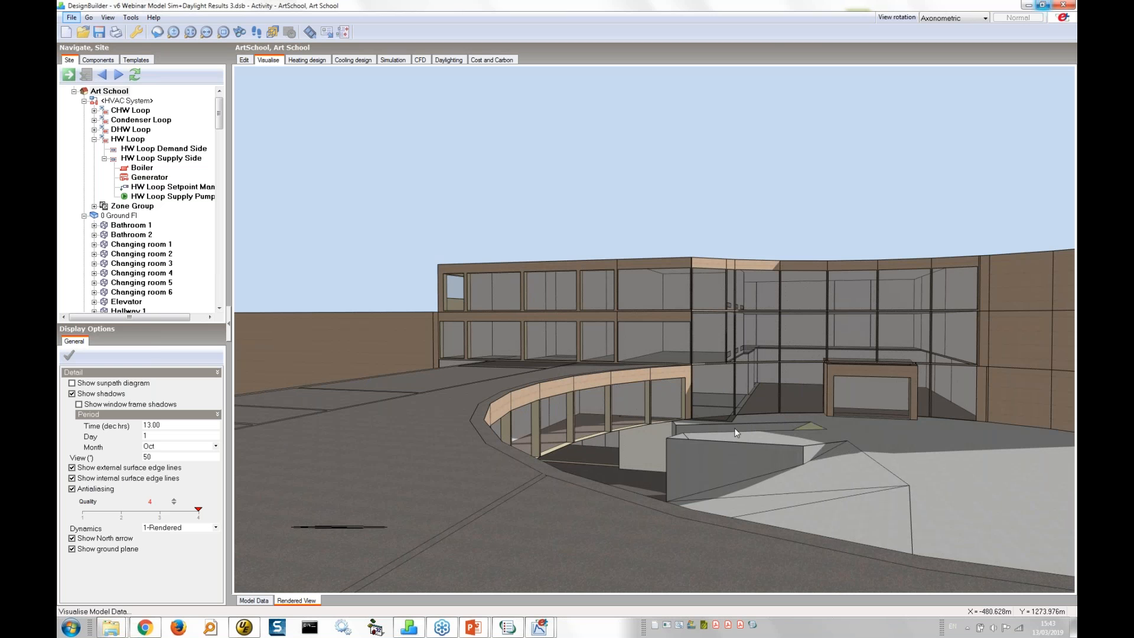
pyautogui.moveTo(690, 441); pyautogui.dragTo(662, 446, button='middle')
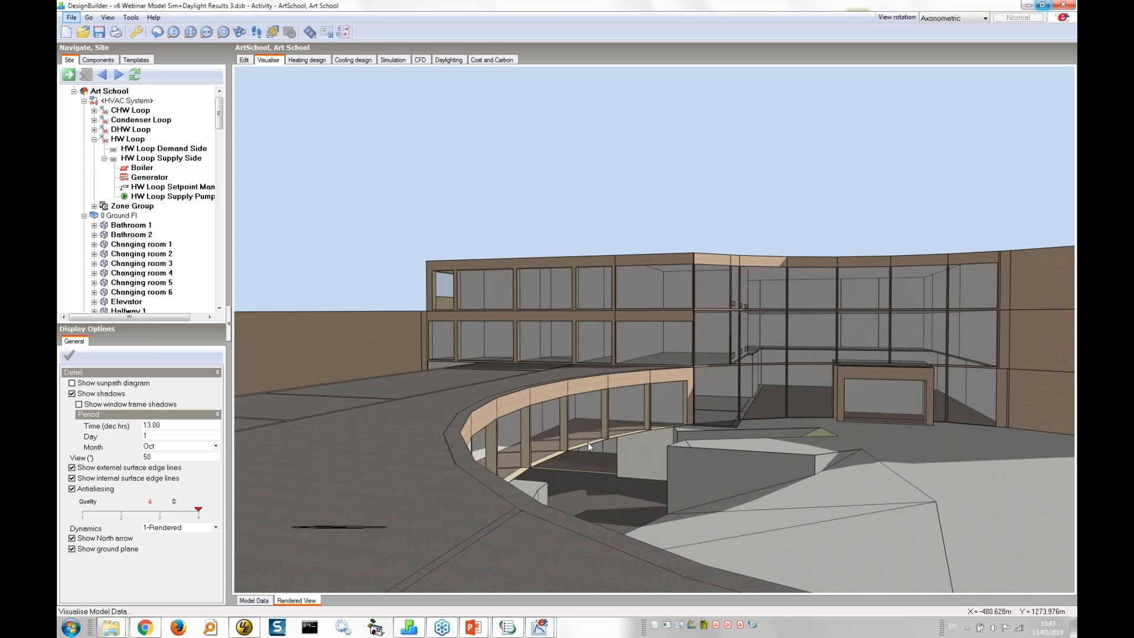
# - Open the simulation data visualisation of the building with the plot type 4-Opening airflow vectors
pyautogui.click(393, 61)
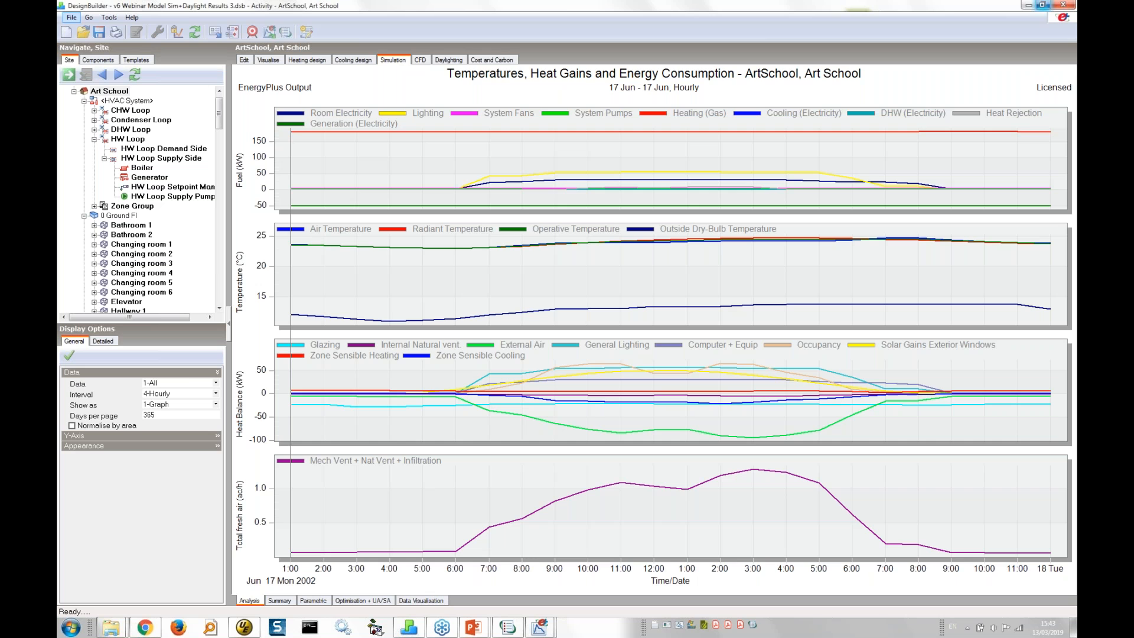
pyautogui.click(420, 600)
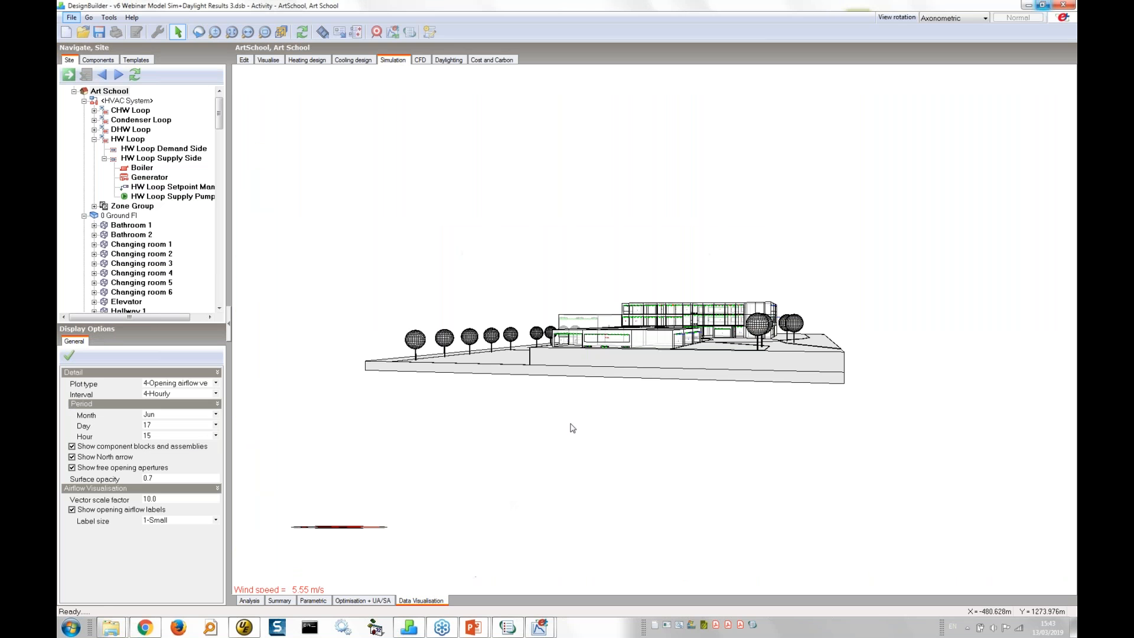
pyautogui.moveTo(593, 382); pyautogui.dragTo(560, 417, button='middle')
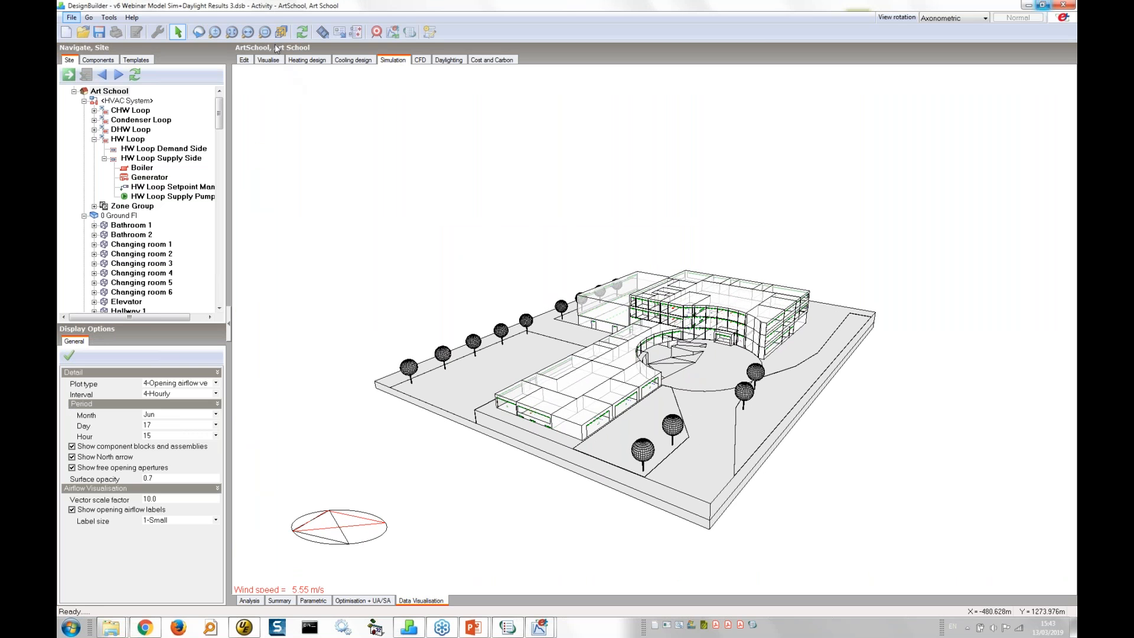
pyautogui.click(192, 387)
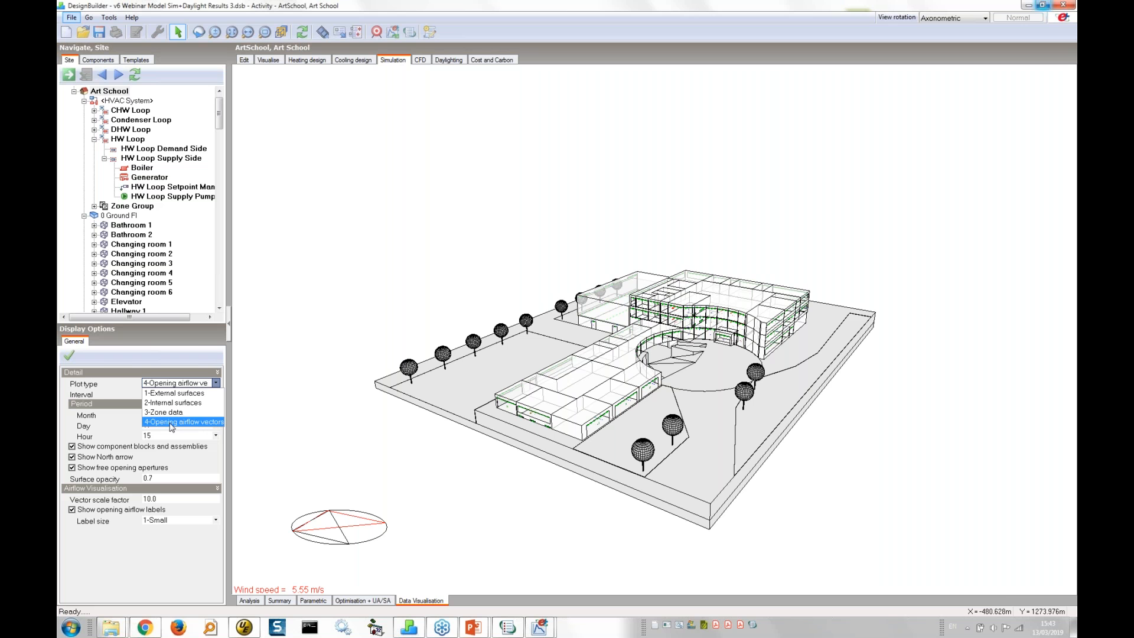
pyautogui.click(204, 423)
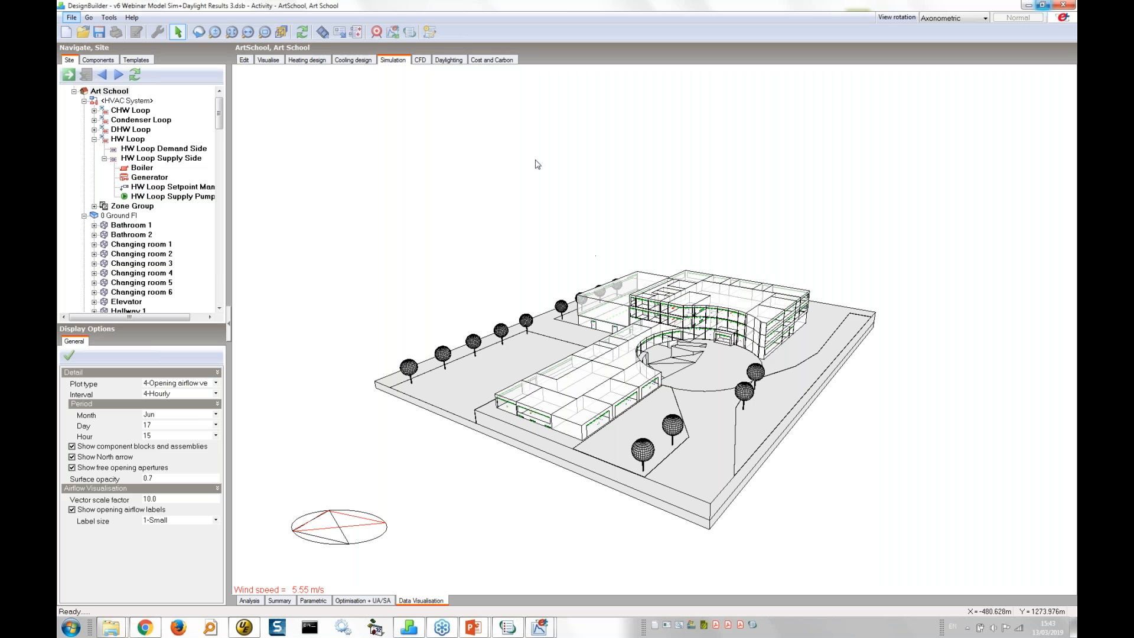
# - Examine the opening airflow vectors and flow labels on the curved glazed facade and adjoining wing at close range
pyautogui.click(265, 32)
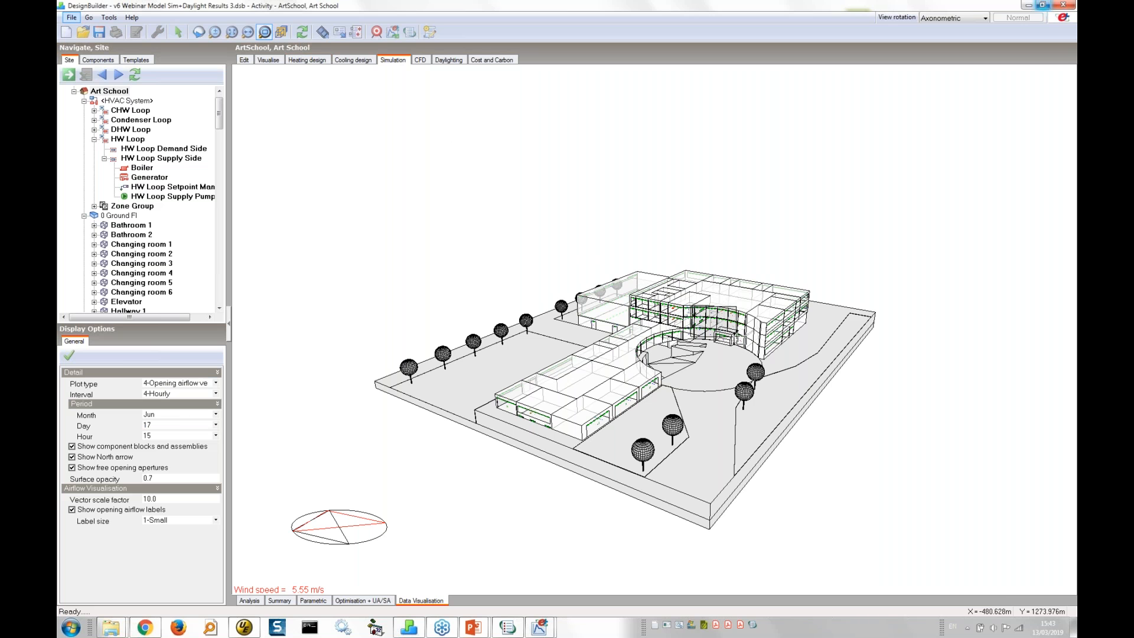
pyautogui.moveTo(736, 334); pyautogui.dragTo(738, 335)
pyautogui.moveTo(657, 357); pyautogui.dragTo(613, 386)
pyautogui.press('Escape')
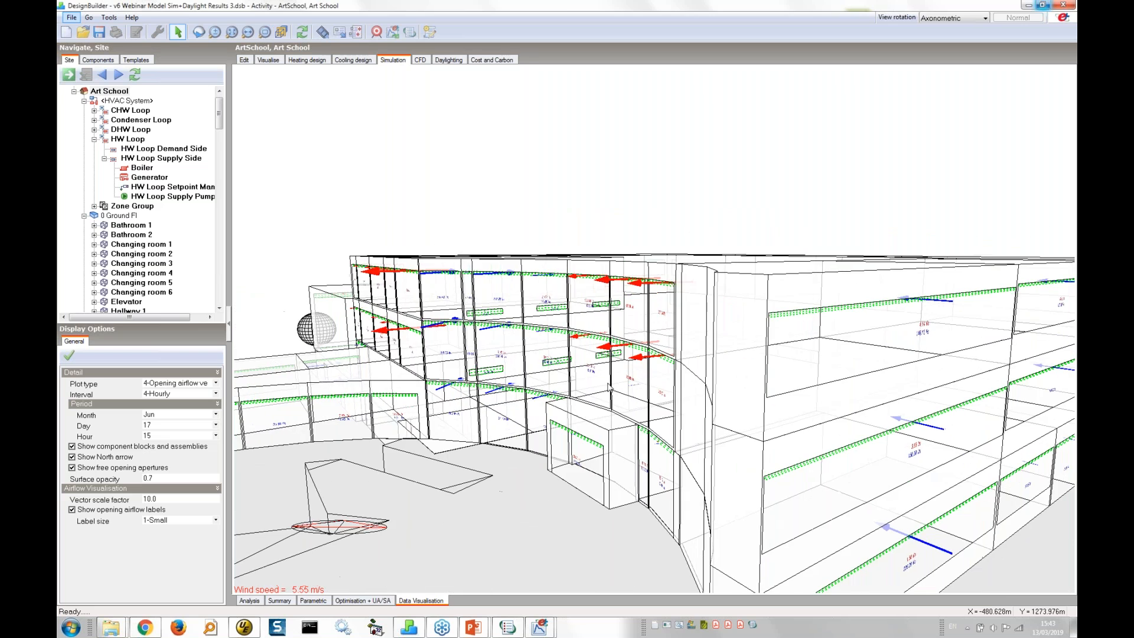
pyautogui.scroll(6, 593, 386)
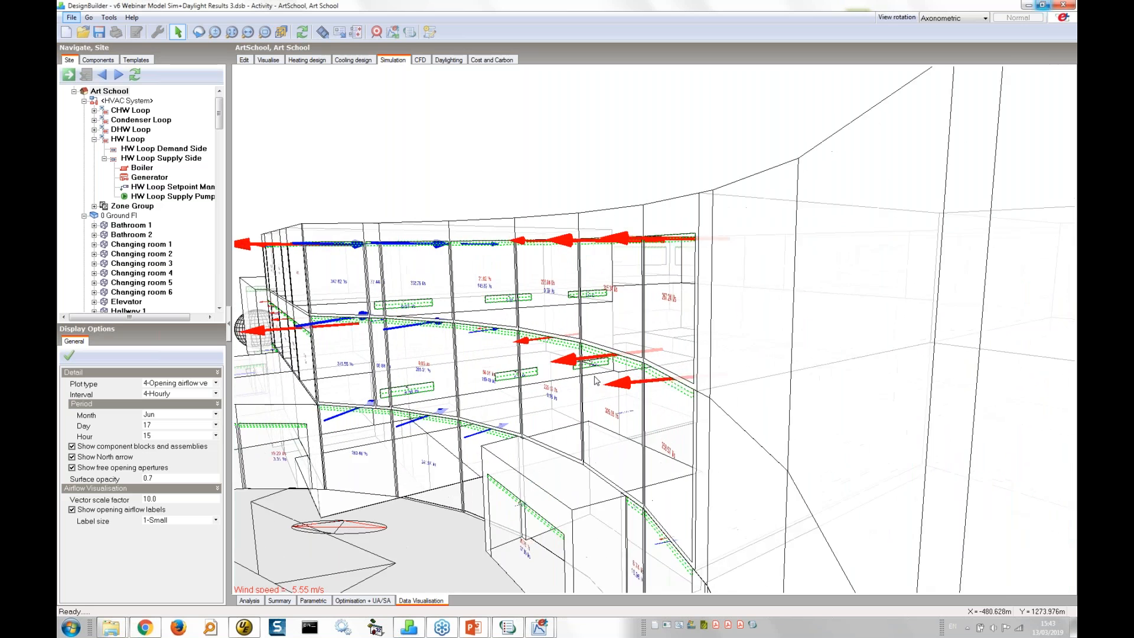
pyautogui.scroll(3, 508, 379)
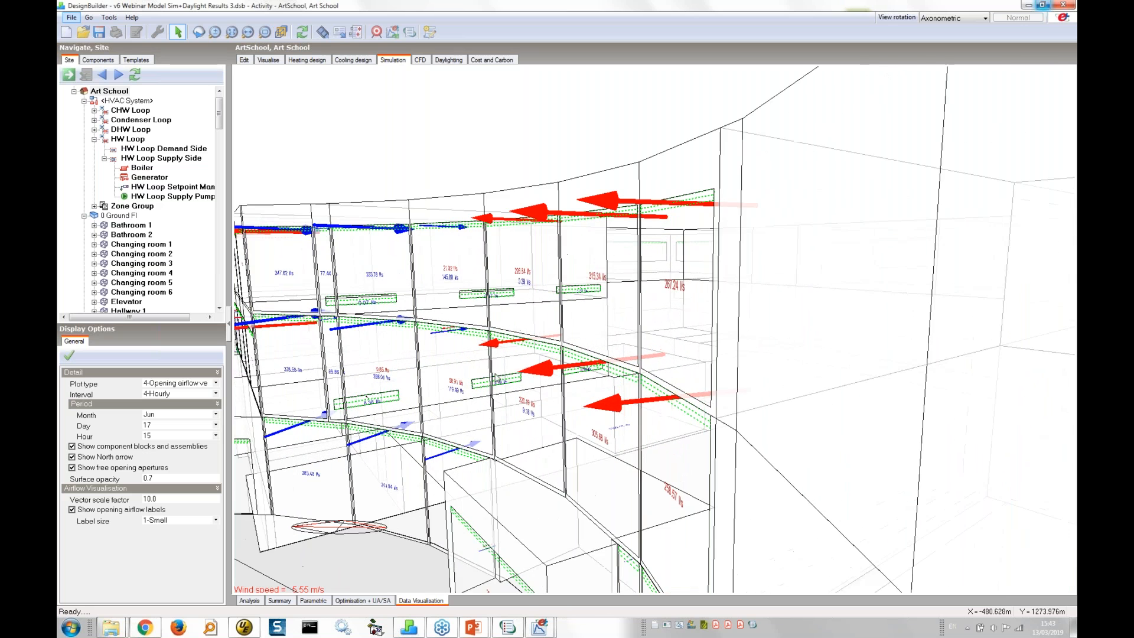
pyautogui.moveTo(497, 374); pyautogui.dragTo(541, 375, button='middle')
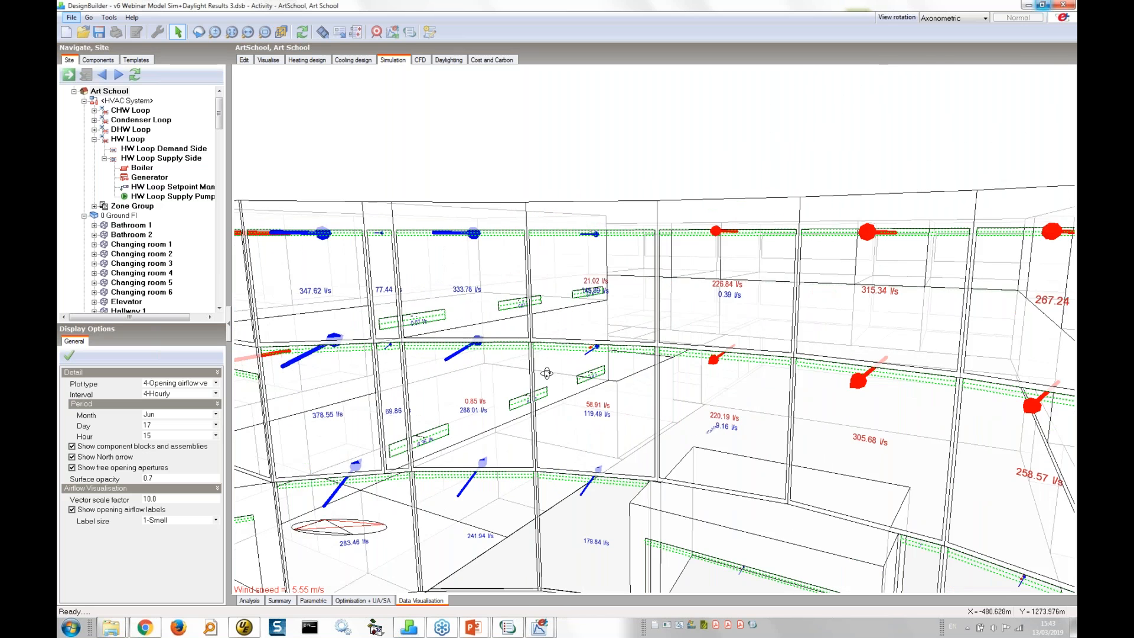
pyautogui.scroll(2, 558, 373)
pyautogui.scroll(5, 559, 372)
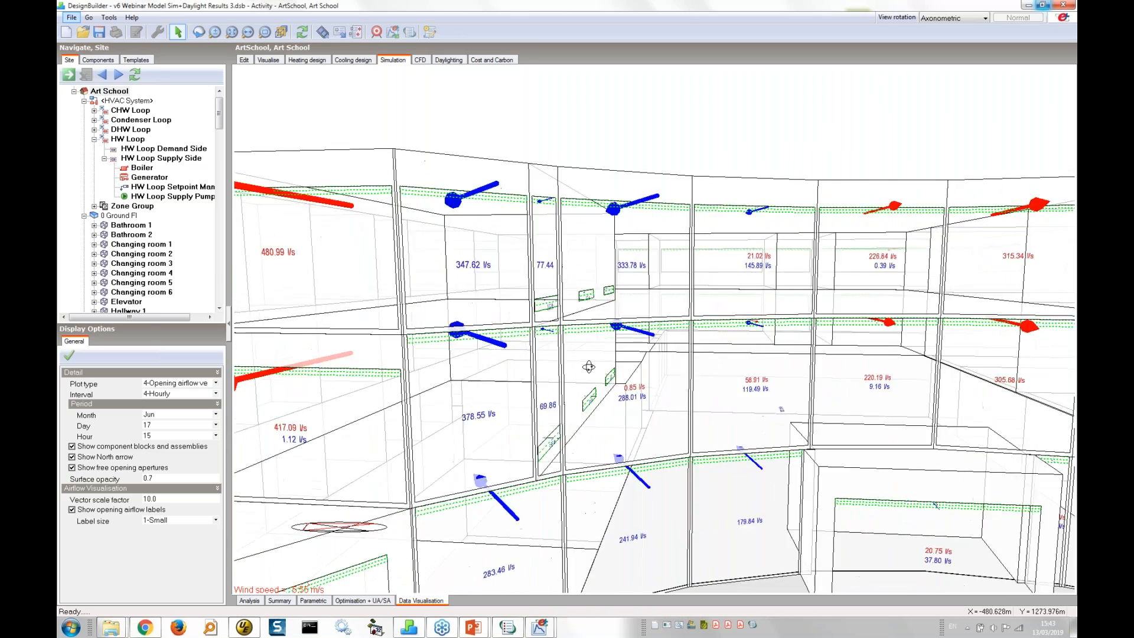
pyautogui.scroll(5, 595, 363)
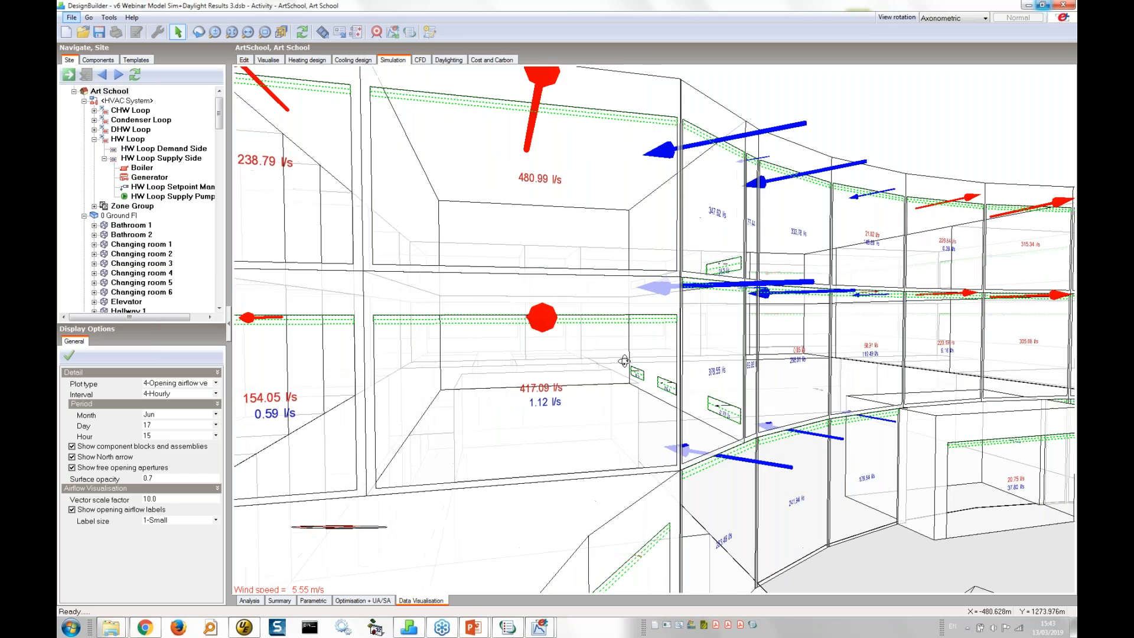
# - Examine the opening airflow vectors around the curved glazed facade from other angles, up close and across the whole building
pyautogui.moveTo(633, 364); pyautogui.dragTo(654, 367, button='middle')
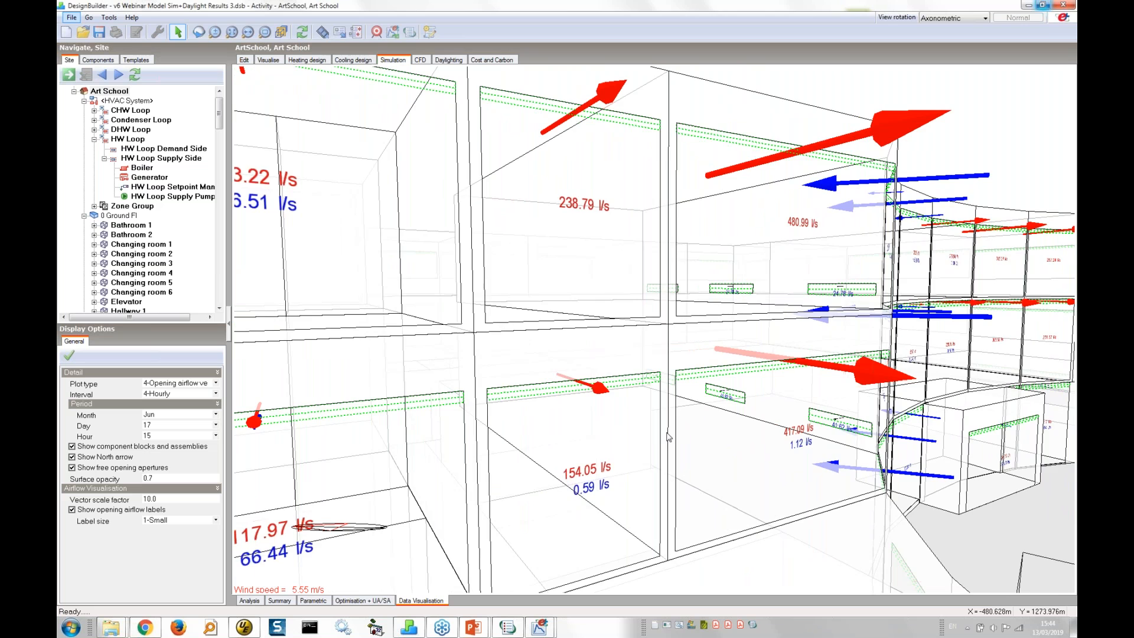
pyautogui.moveTo(647, 432); pyautogui.dragTo(484, 420, button='middle')
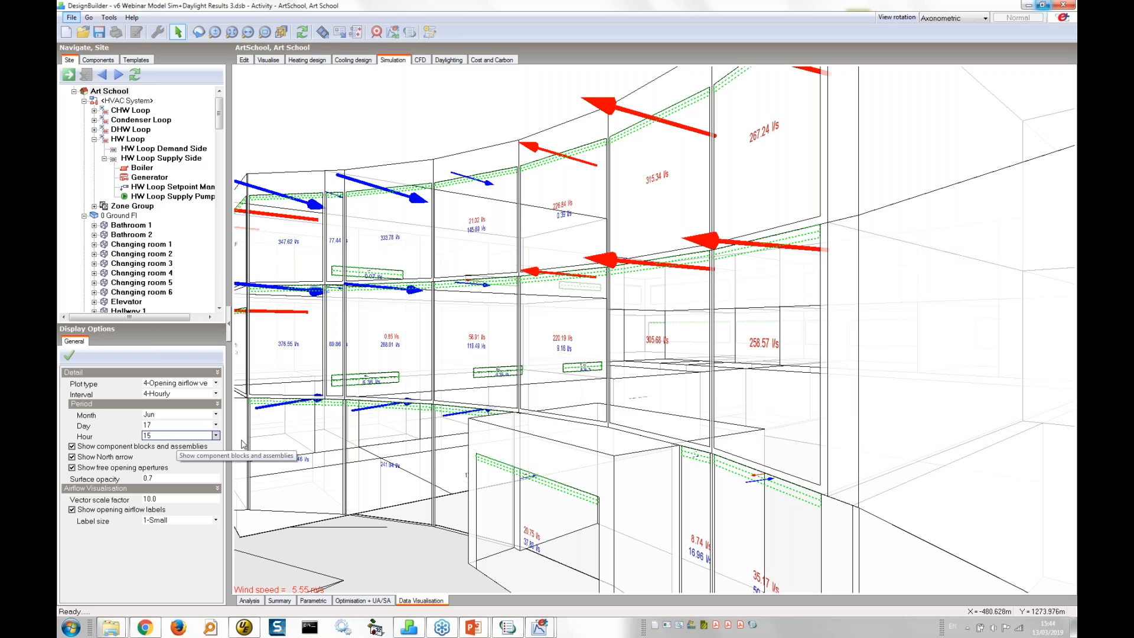
pyautogui.scroll(-10, 490, 378)
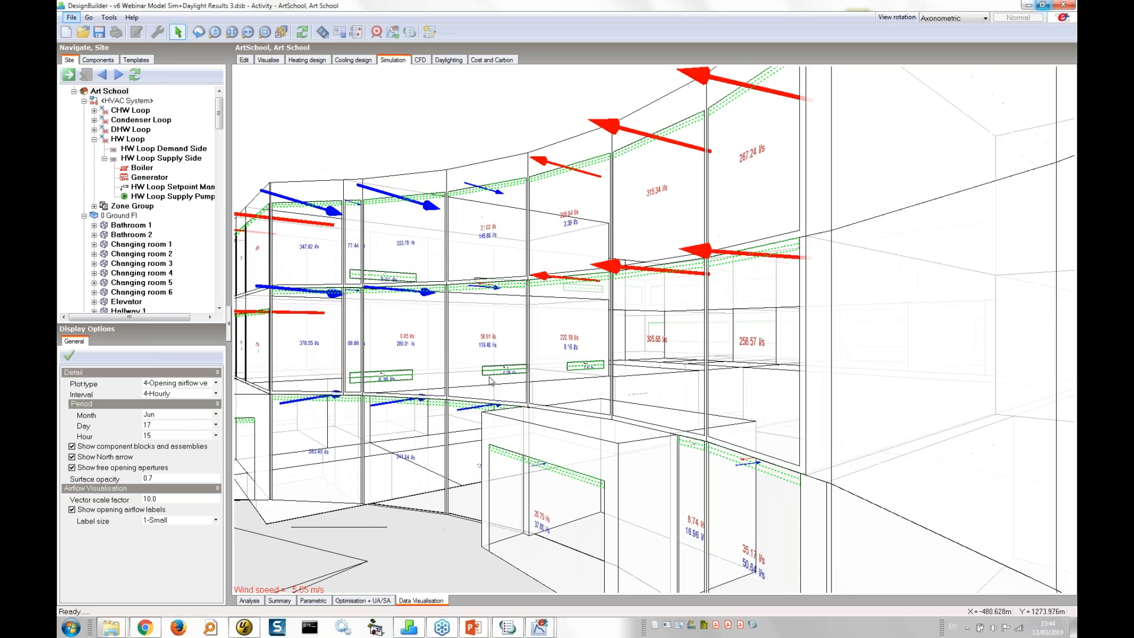
pyautogui.scroll(-4, 487, 432)
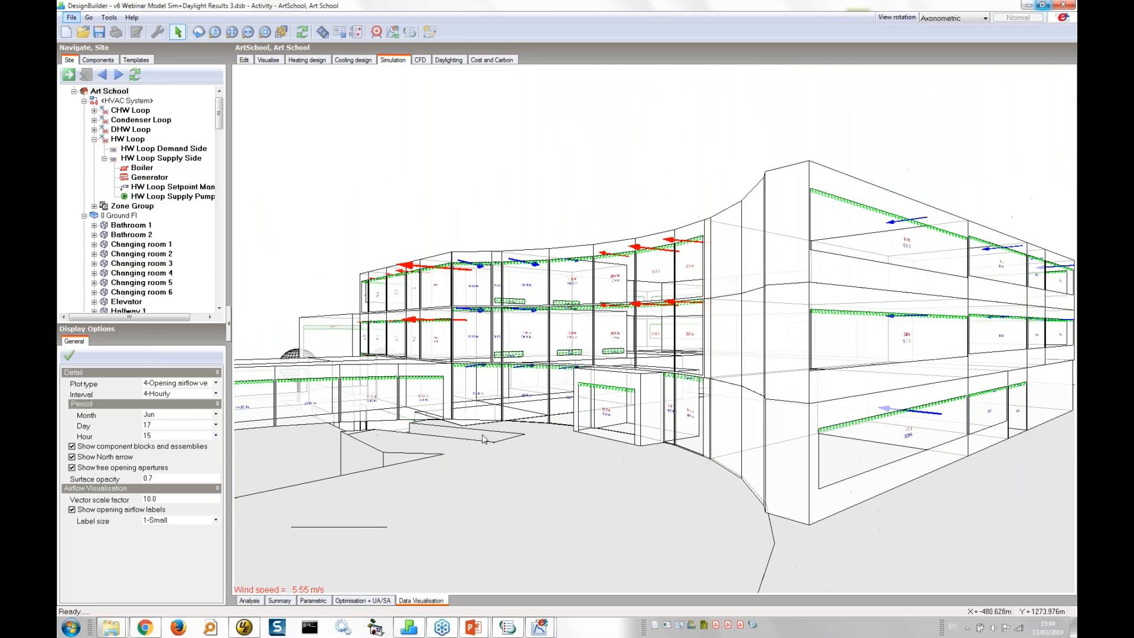
pyautogui.moveTo(656, 334); pyautogui.dragTo(705, 358, button='middle')
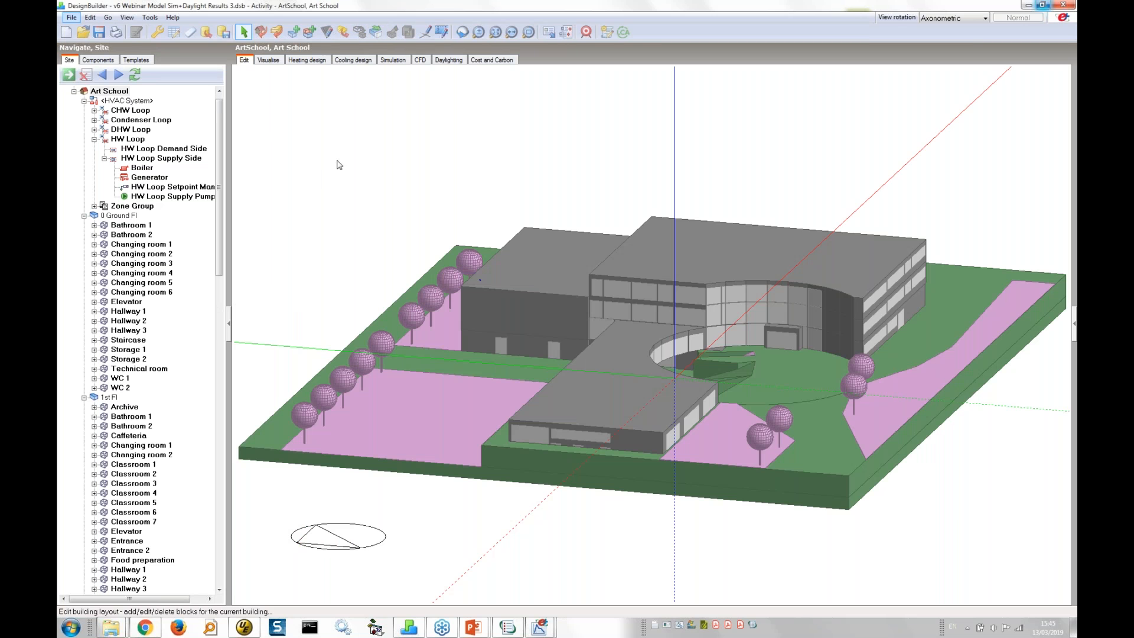
# - Open the Zone Natural Ventilation - Scheduled layout of the model data grid view for editing
pyautogui.click(174, 34)
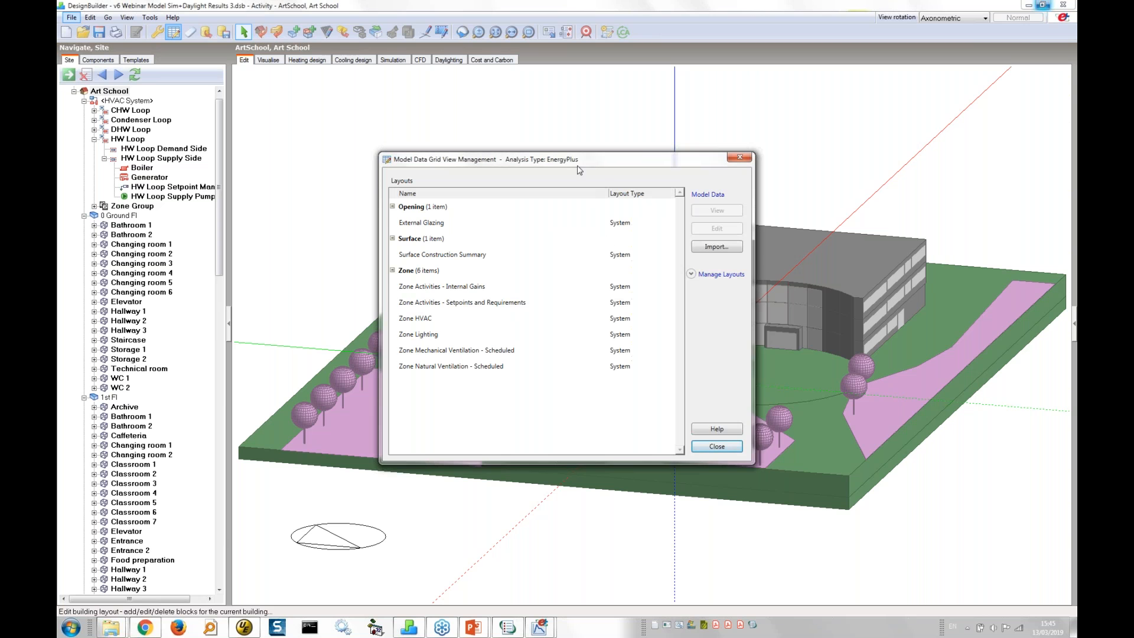
pyautogui.moveTo(577, 164); pyautogui.dragTo(603, 165)
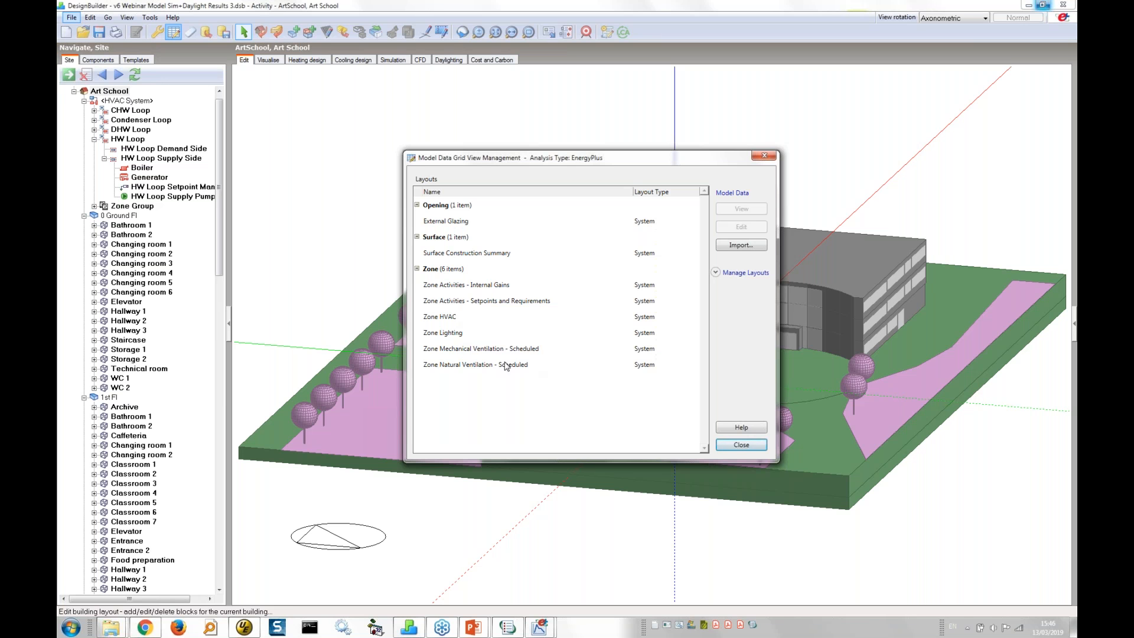
pyautogui.click(455, 368)
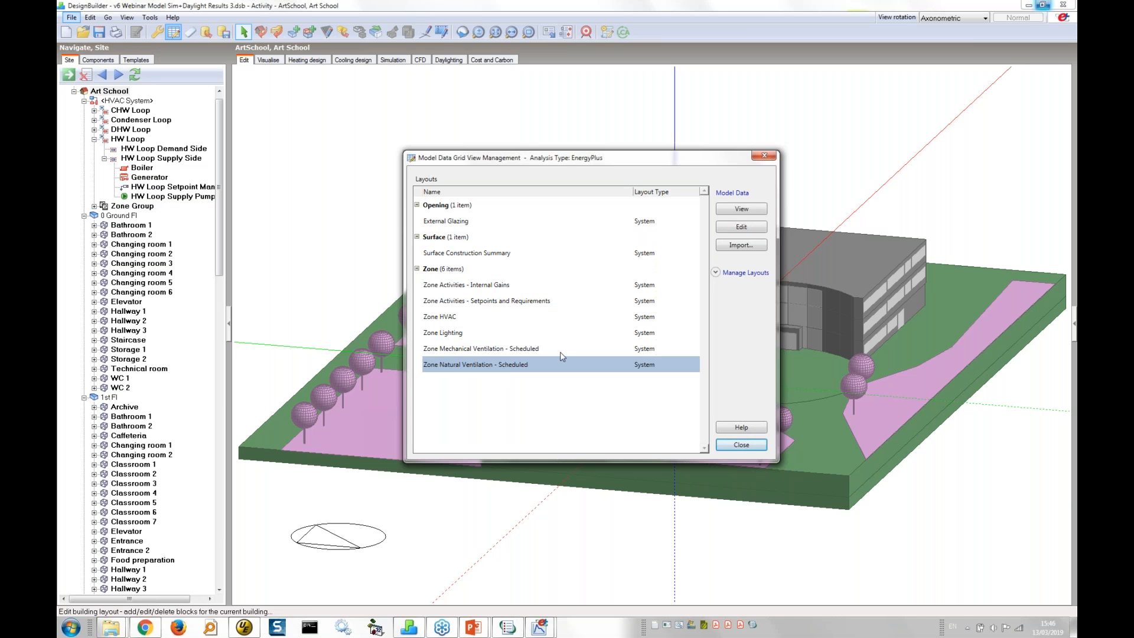
pyautogui.click(742, 228)
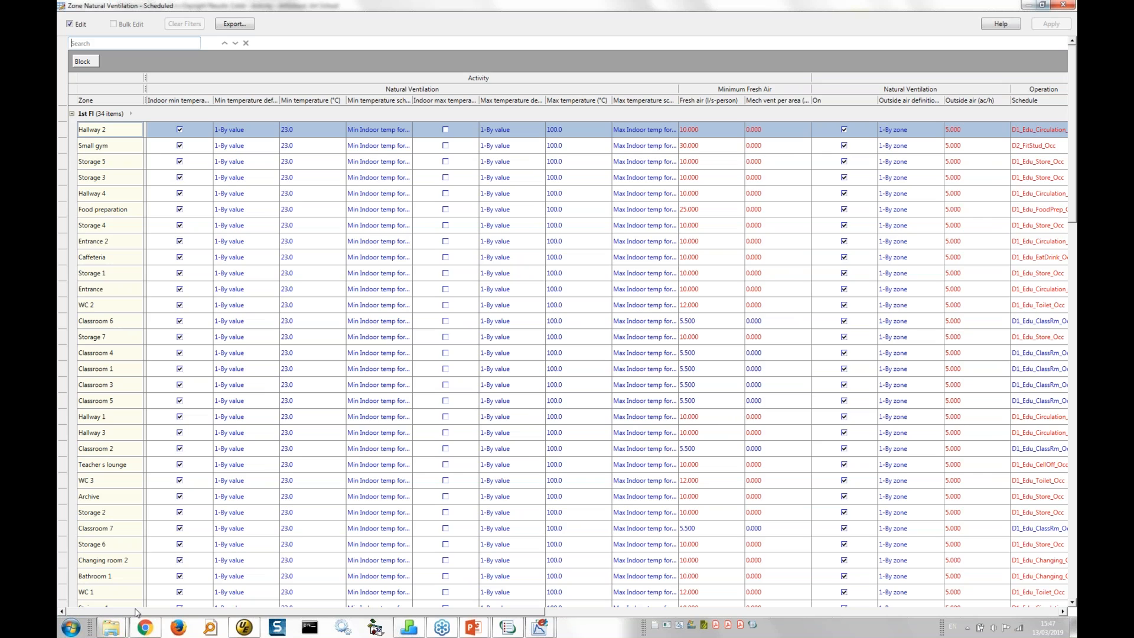
# - Filter the natural ventilation grid by operation schedule to the zones using D1_Edu_ClassRm_Occ
pyautogui.moveTo(135, 612); pyautogui.dragTo(179, 527)
pyautogui.moveTo(530, 617); pyautogui.dragTo(651, 628)
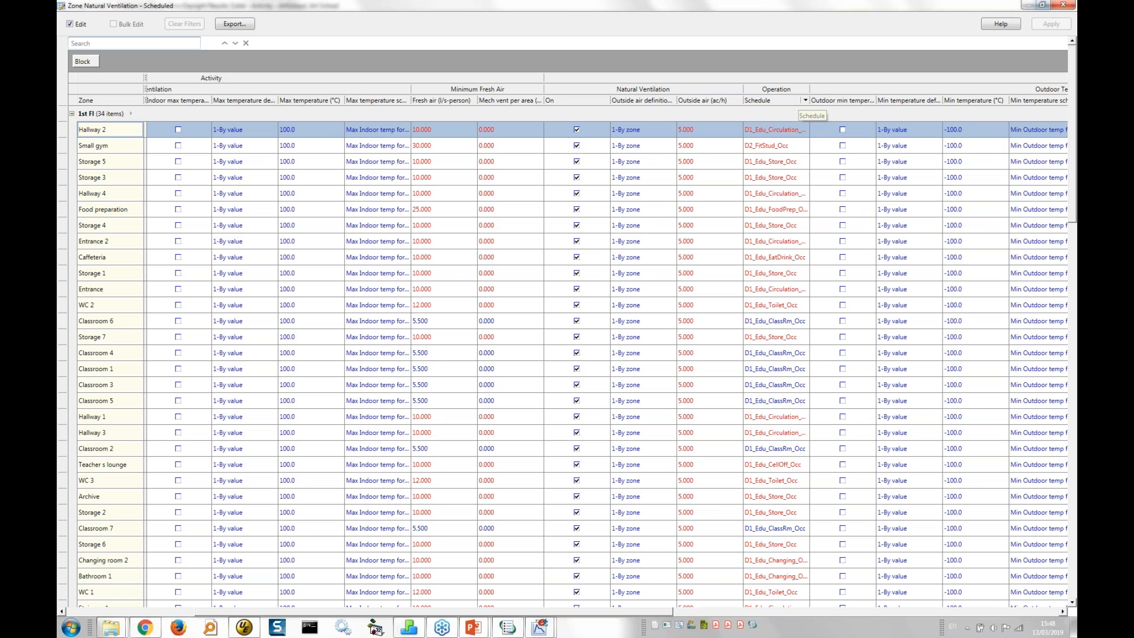
pyautogui.click(805, 101)
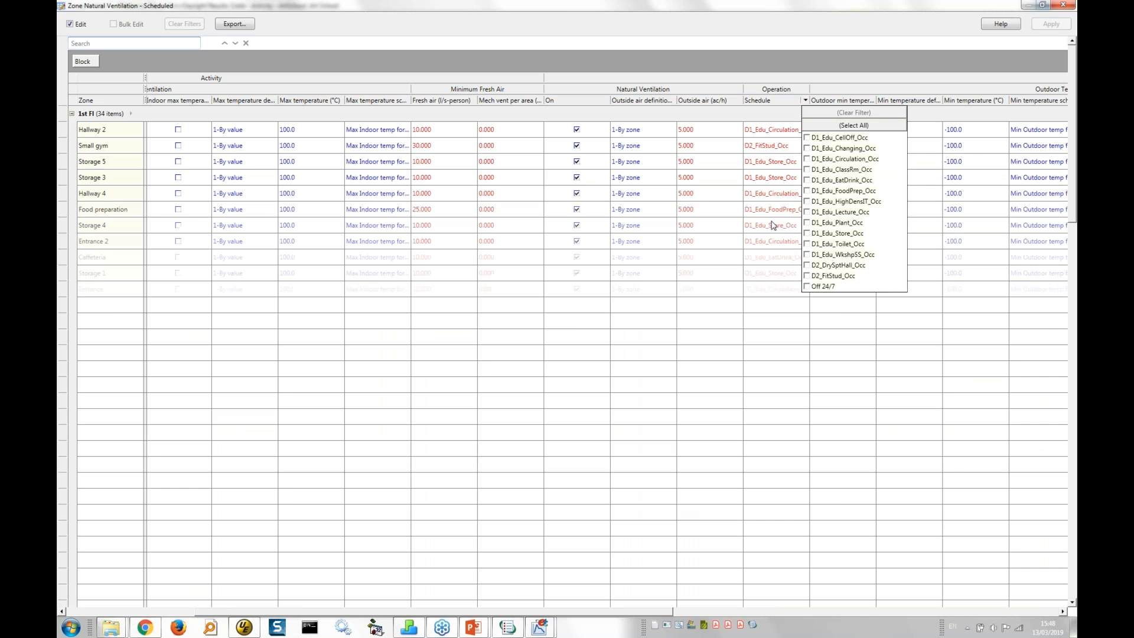
pyautogui.click(718, 22)
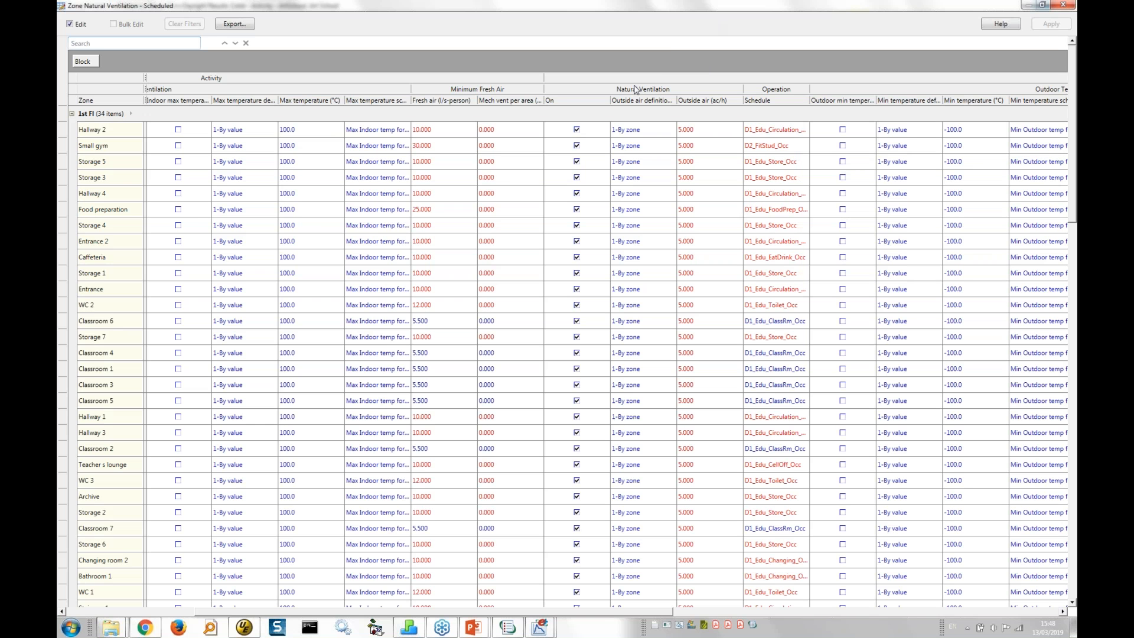
pyautogui.click(805, 101)
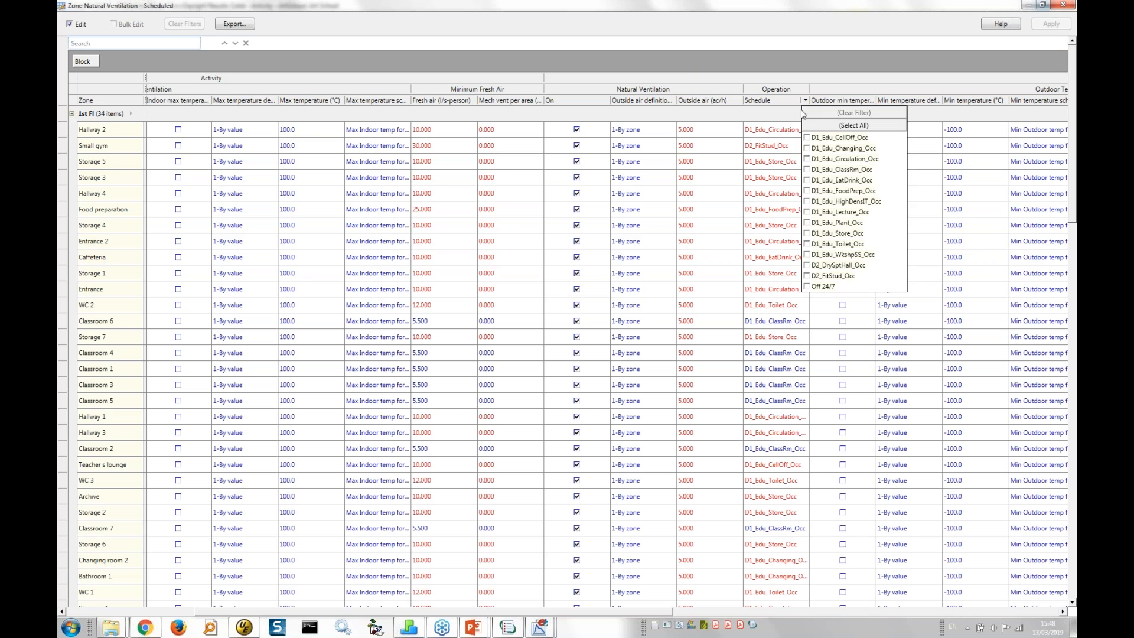
pyautogui.click(807, 170)
pyautogui.click(807, 169)
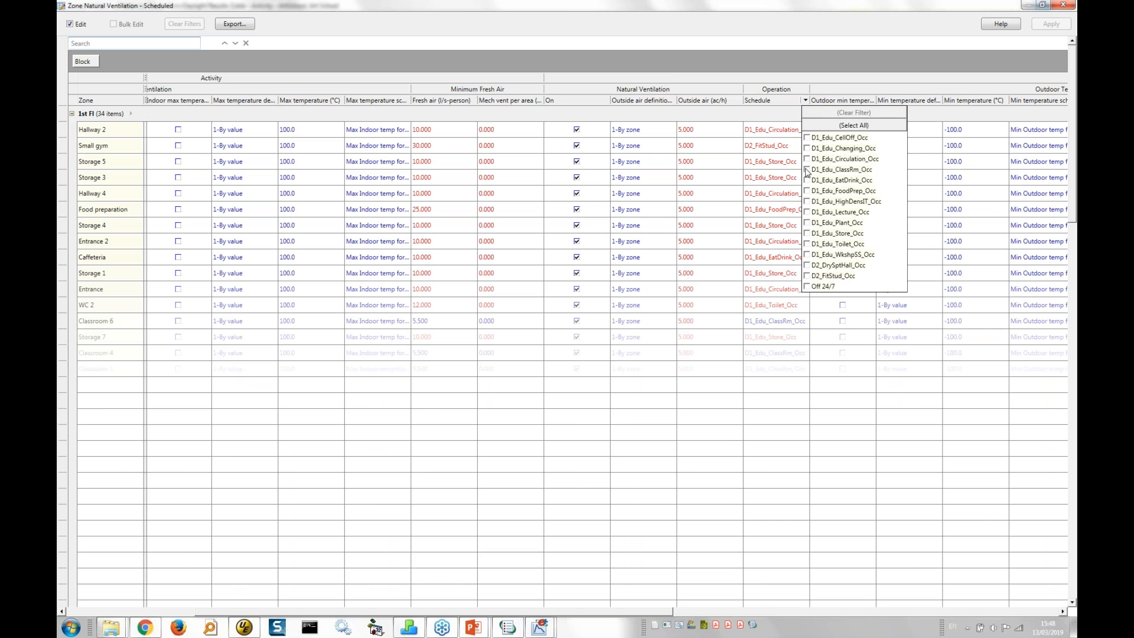
pyautogui.click(808, 170)
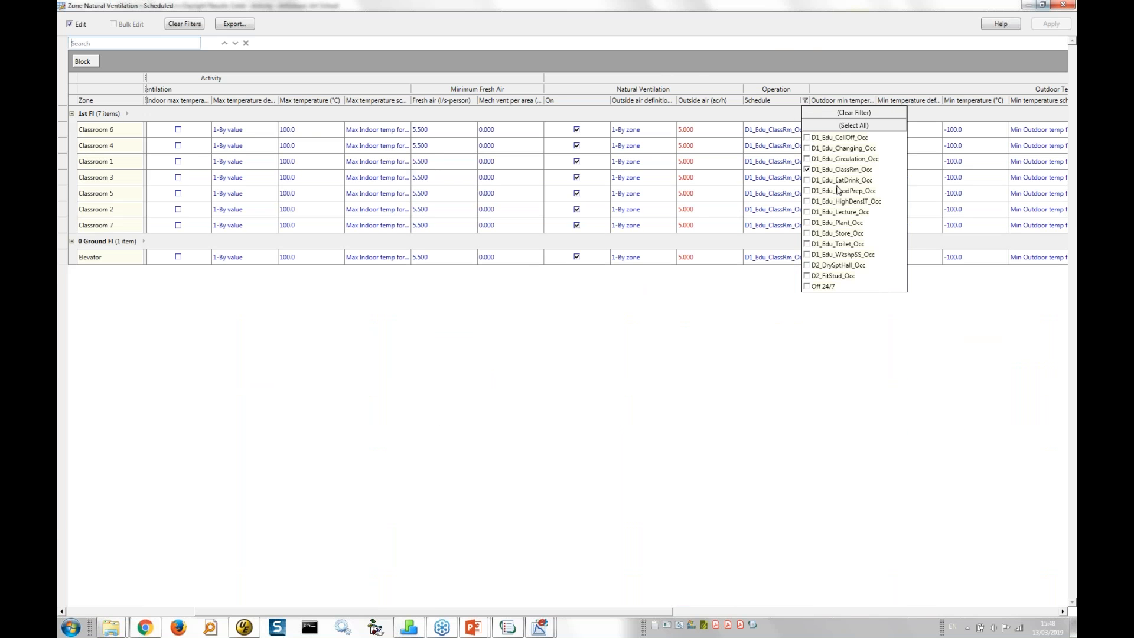
pyautogui.click(774, 52)
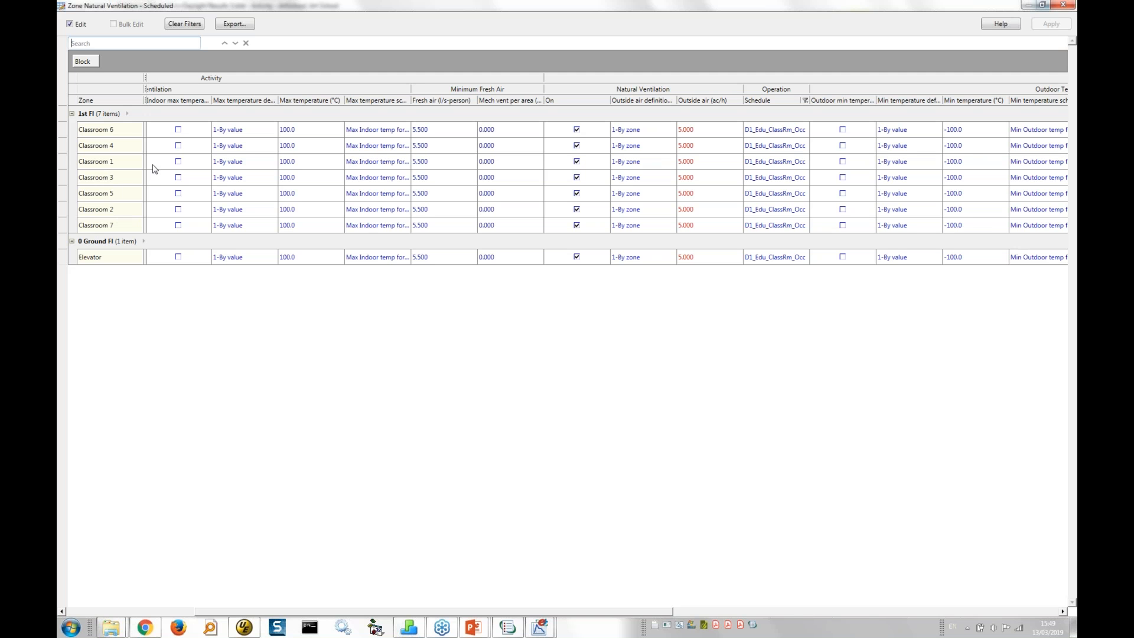
# - Try to select all the filtered classroom and elevator rows and enable bulk editing for them
pyautogui.click(114, 135)
pyautogui.click(113, 226)
pyautogui.click(64, 228)
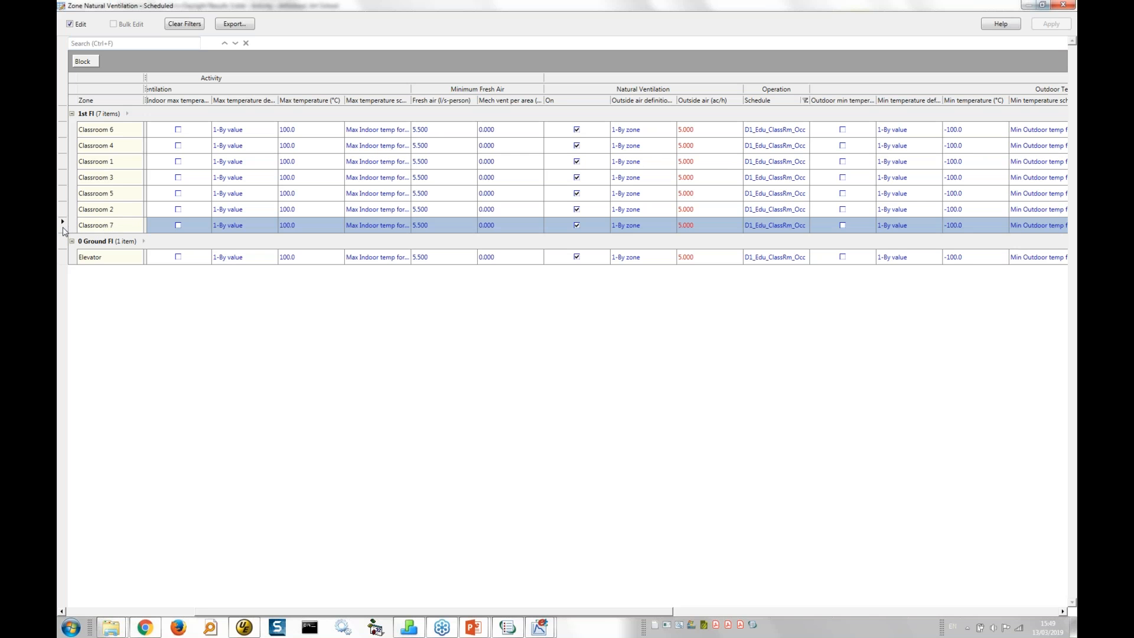
pyautogui.keyDown('shift'); pyautogui.click(65, 130); pyautogui.keyUp('shift')
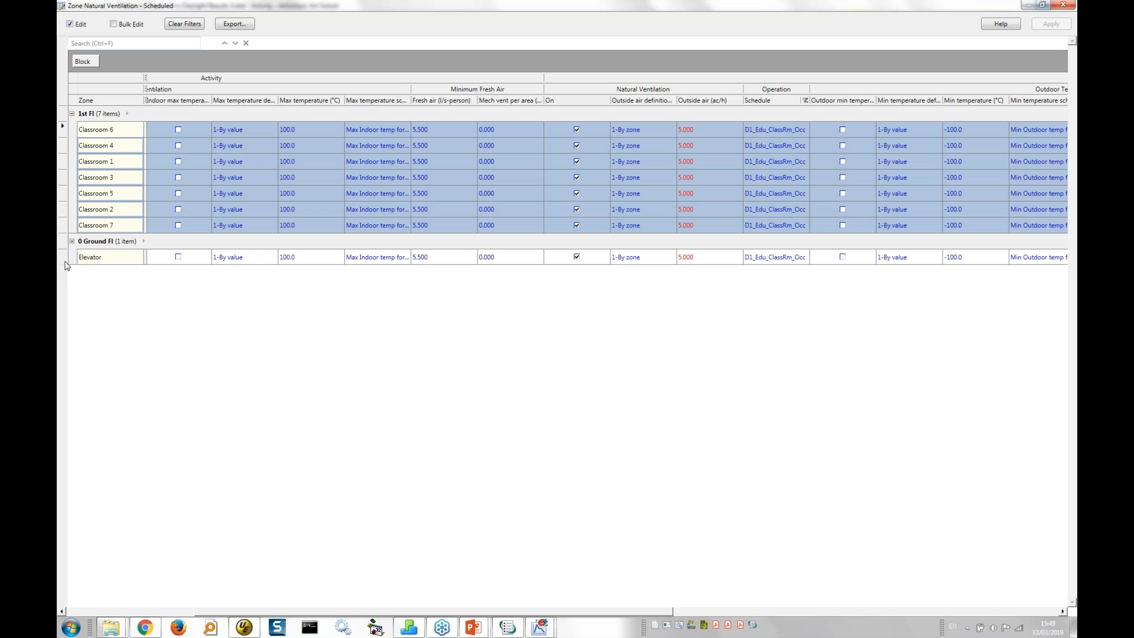
pyautogui.click(90, 261)
pyautogui.keyDown('ctrl'); pyautogui.click(116, 260); pyautogui.keyUp('ctrl')
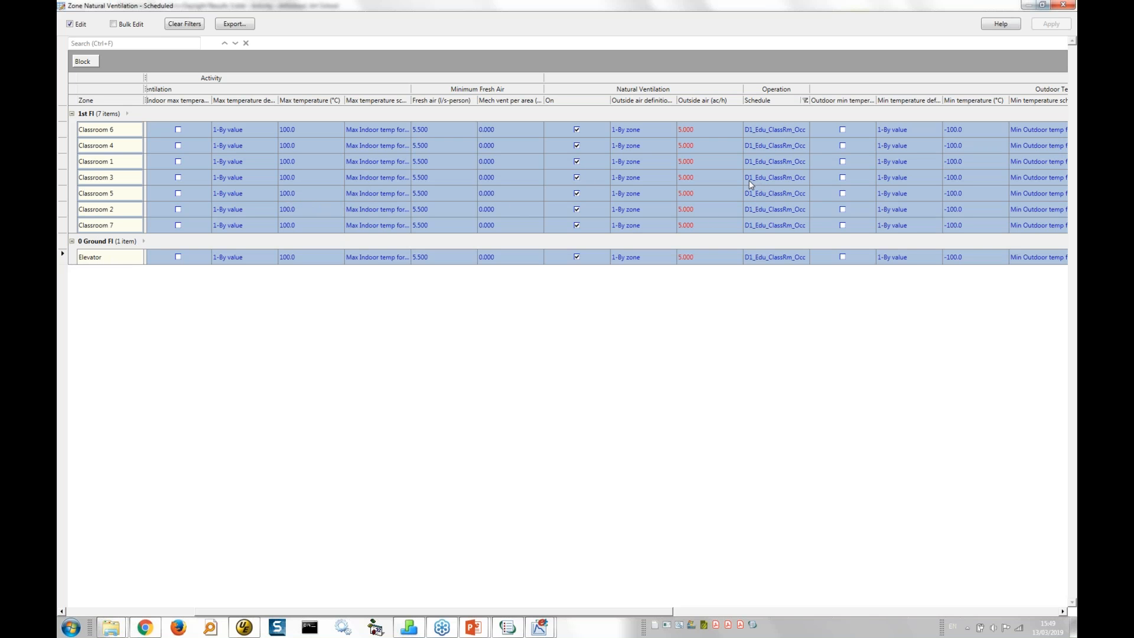
pyautogui.click(135, 28)
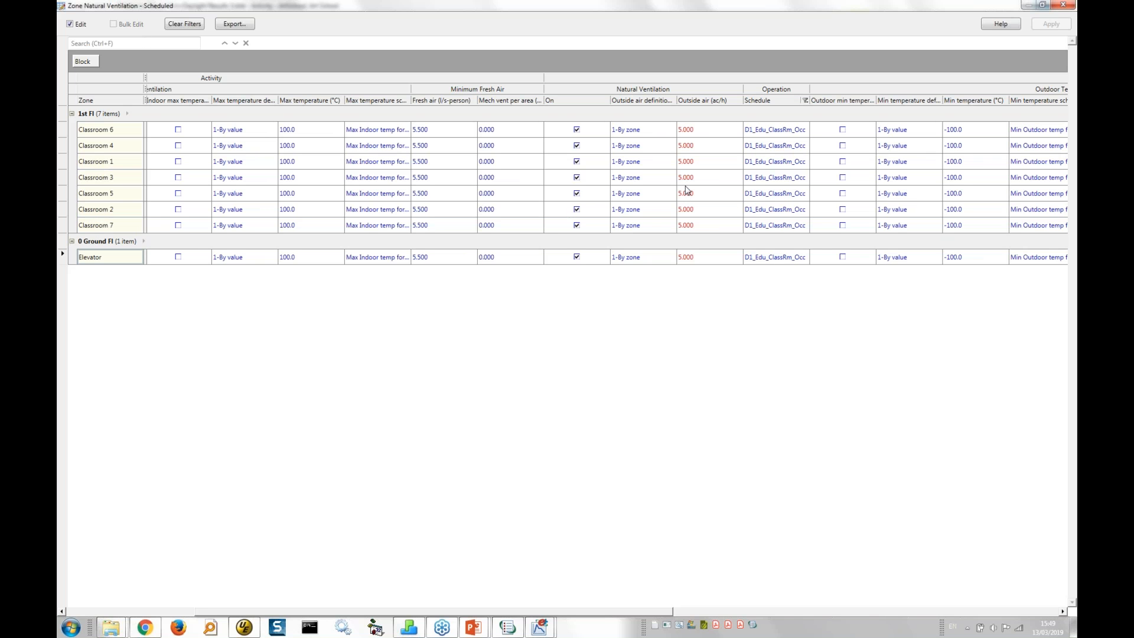
pyautogui.click(706, 134)
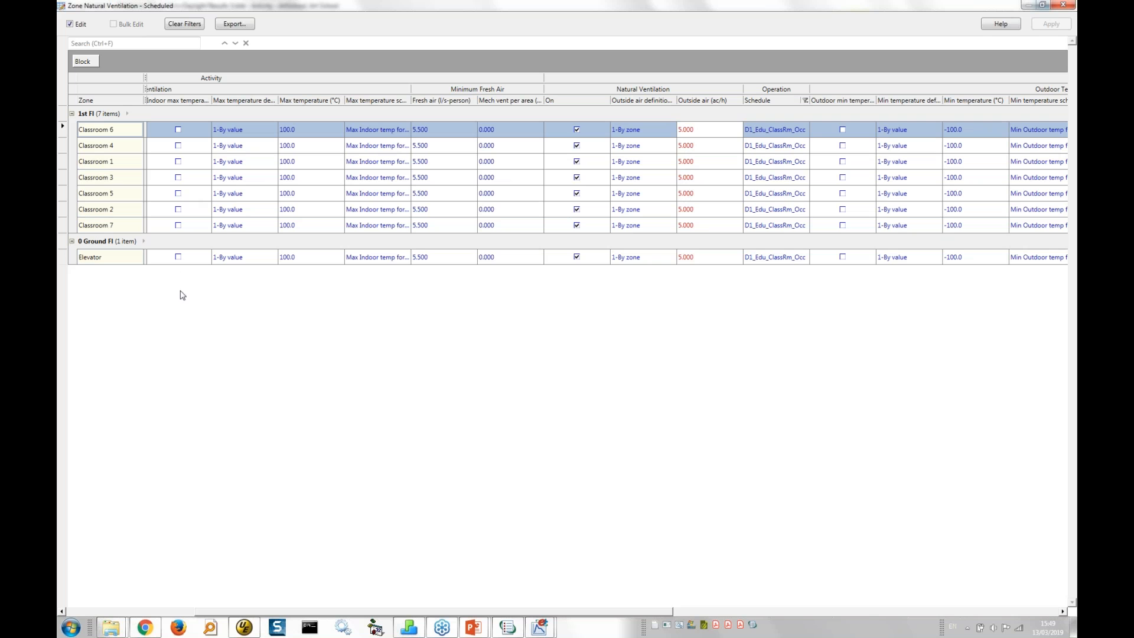
pyautogui.keyDown('shift'); pyautogui.click(107, 258); pyautogui.keyUp('shift')
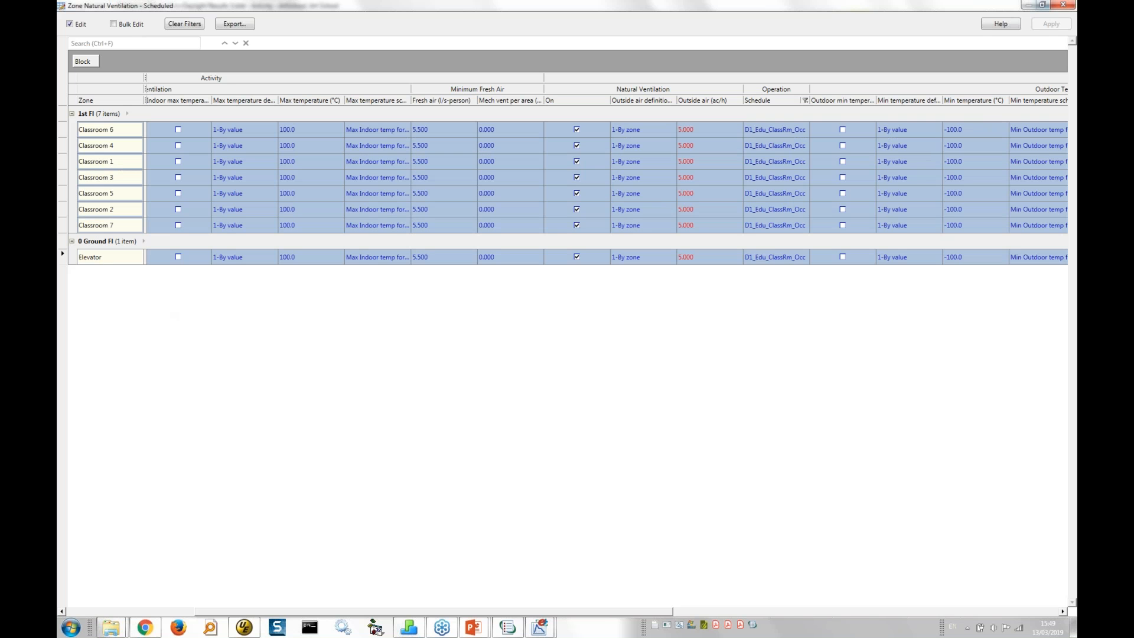
pyautogui.click(114, 25)
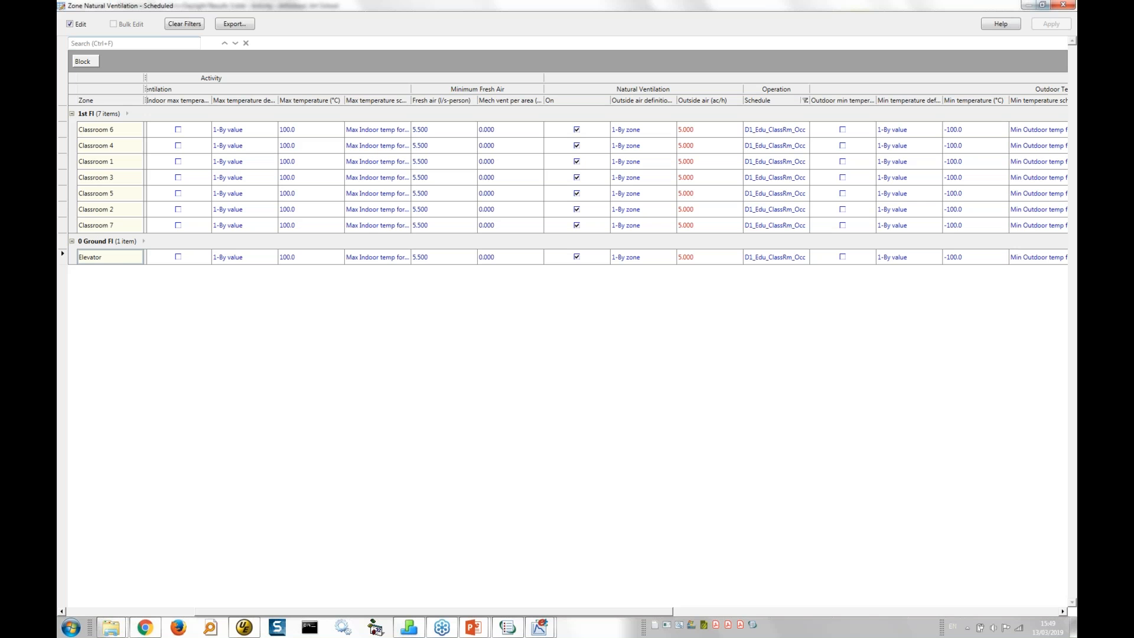
# - Bulk edit all filtered classroom and elevator zones, setting their natural ventilation outside air to 6 ac/h, and apply the change
pyautogui.click(108, 259)
pyautogui.keyDown('shift'); pyautogui.click(123, 129); pyautogui.keyUp('shift')
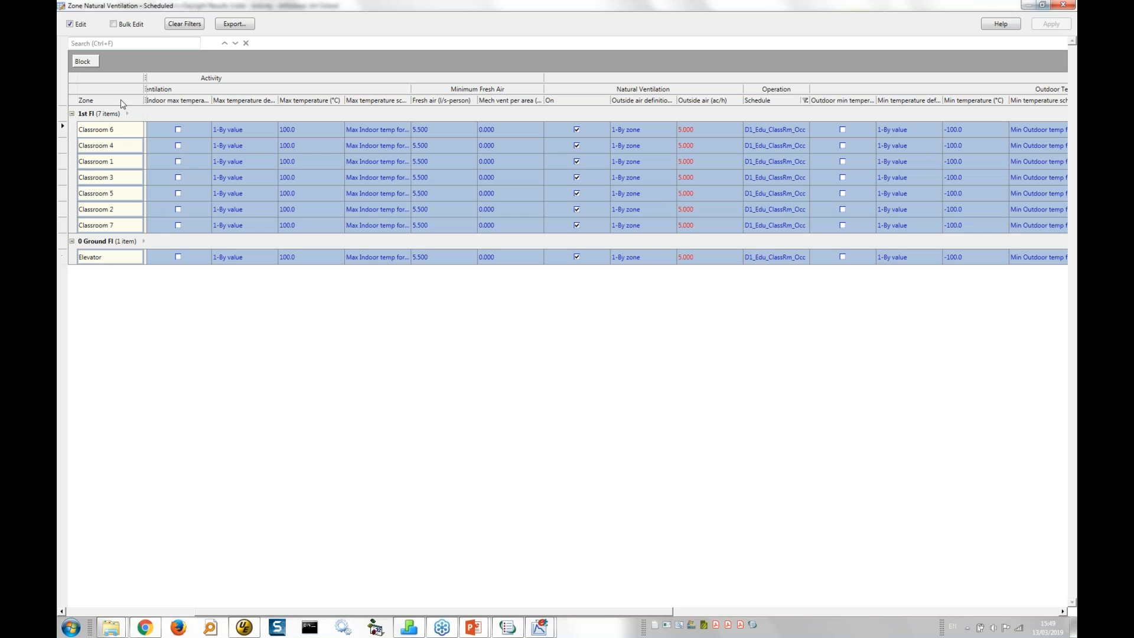
pyautogui.click(115, 24)
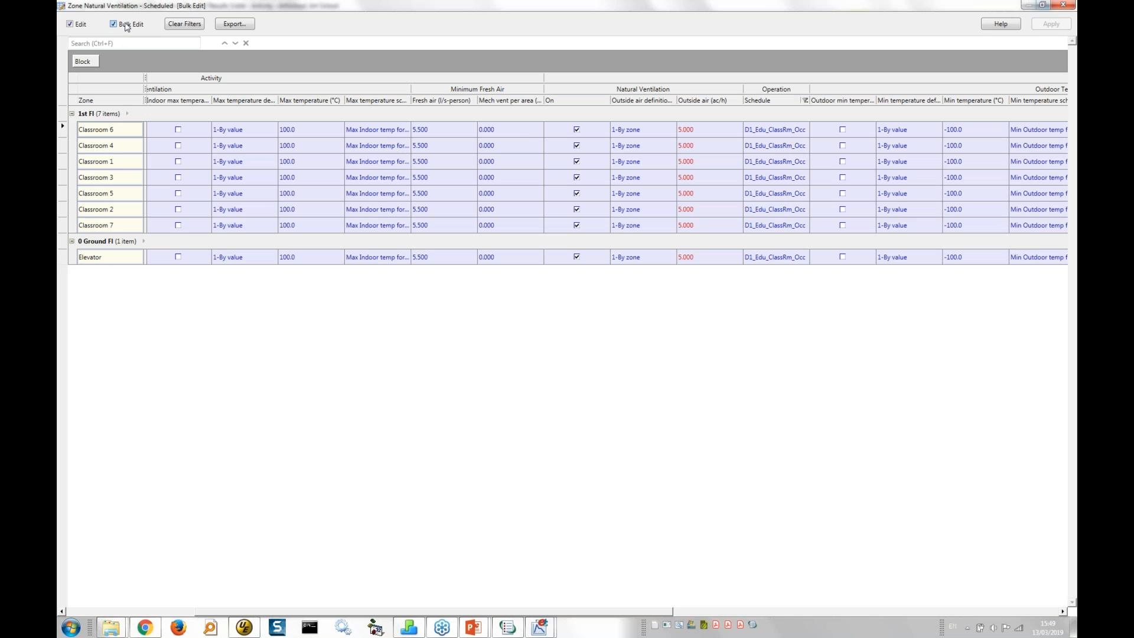
pyautogui.click(703, 133)
pyautogui.write('6')
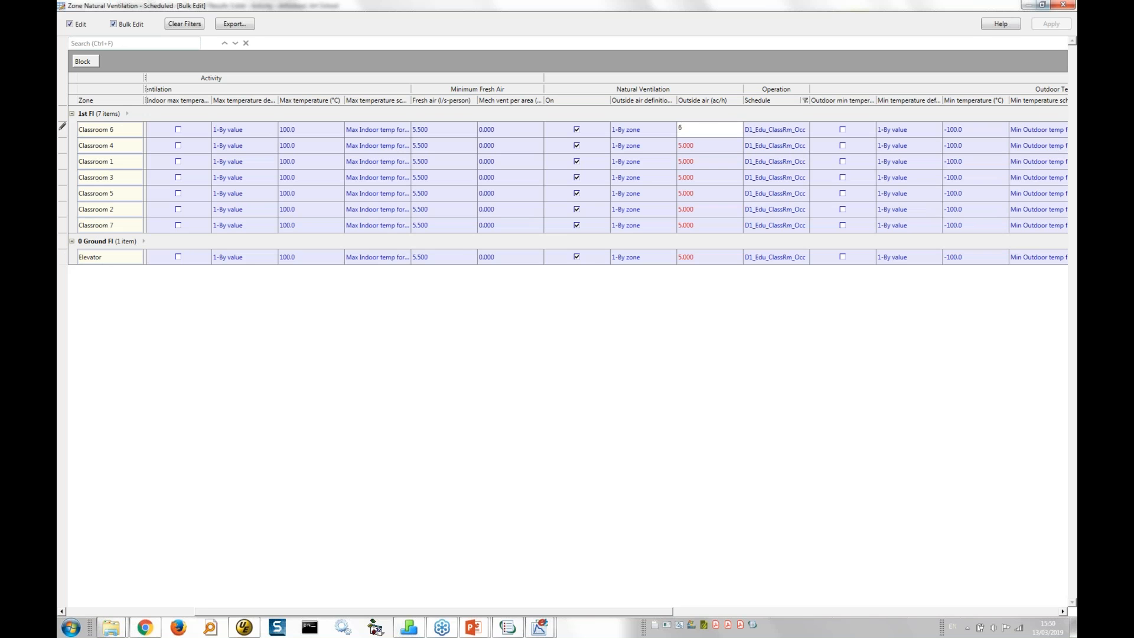
pyautogui.press('Return')
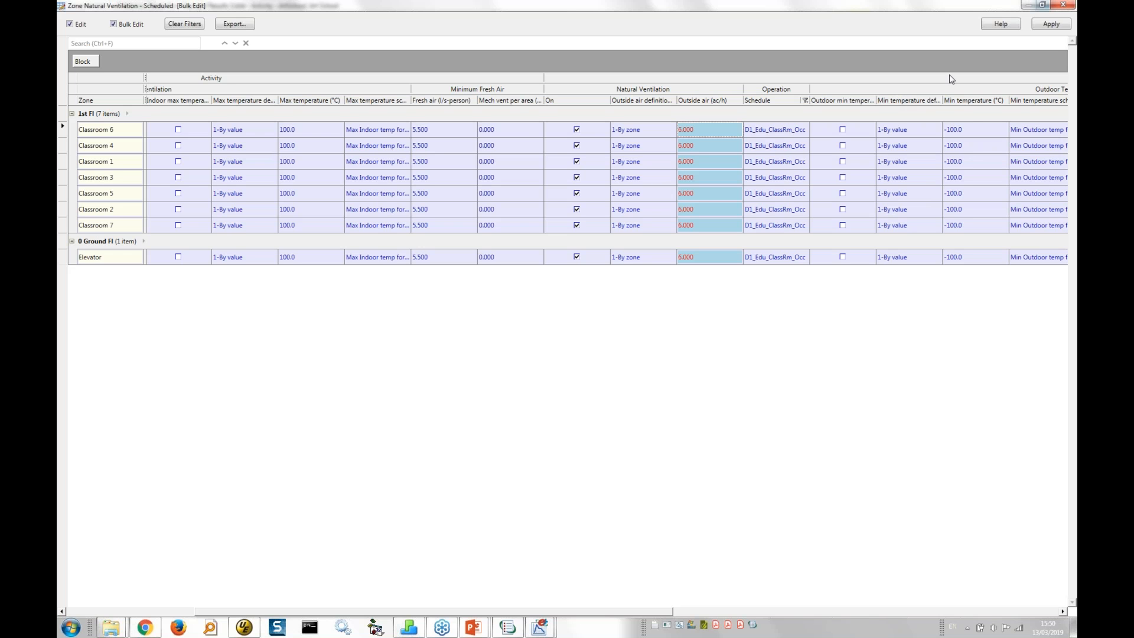
pyautogui.click(1050, 24)
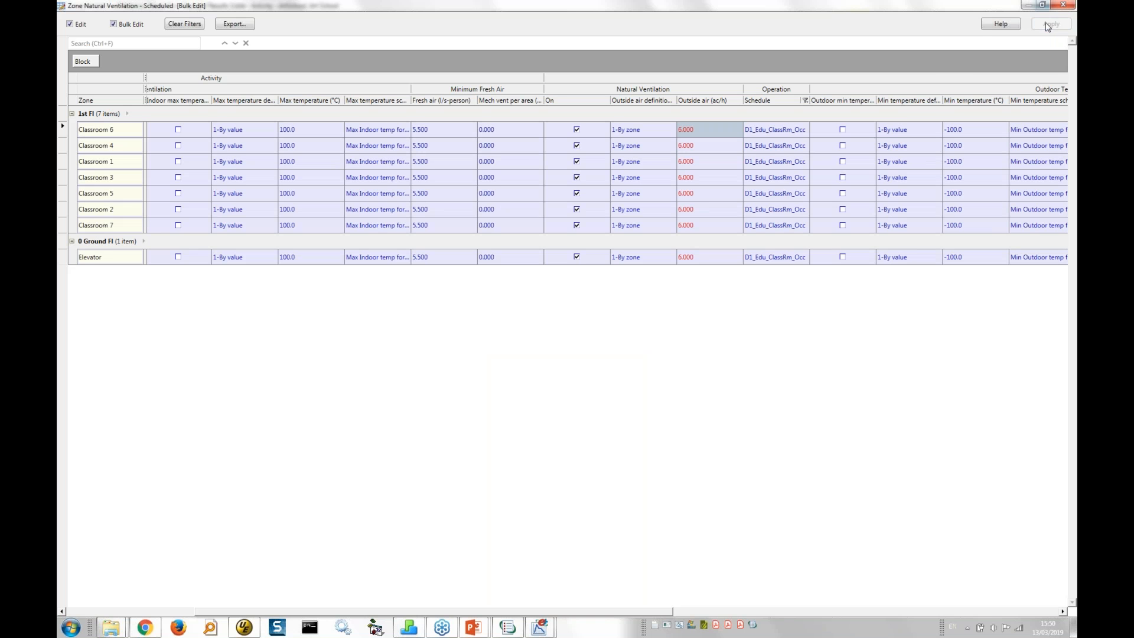
# - Clear the operation schedule filter to list all zones in the grid again
pyautogui.click(806, 101)
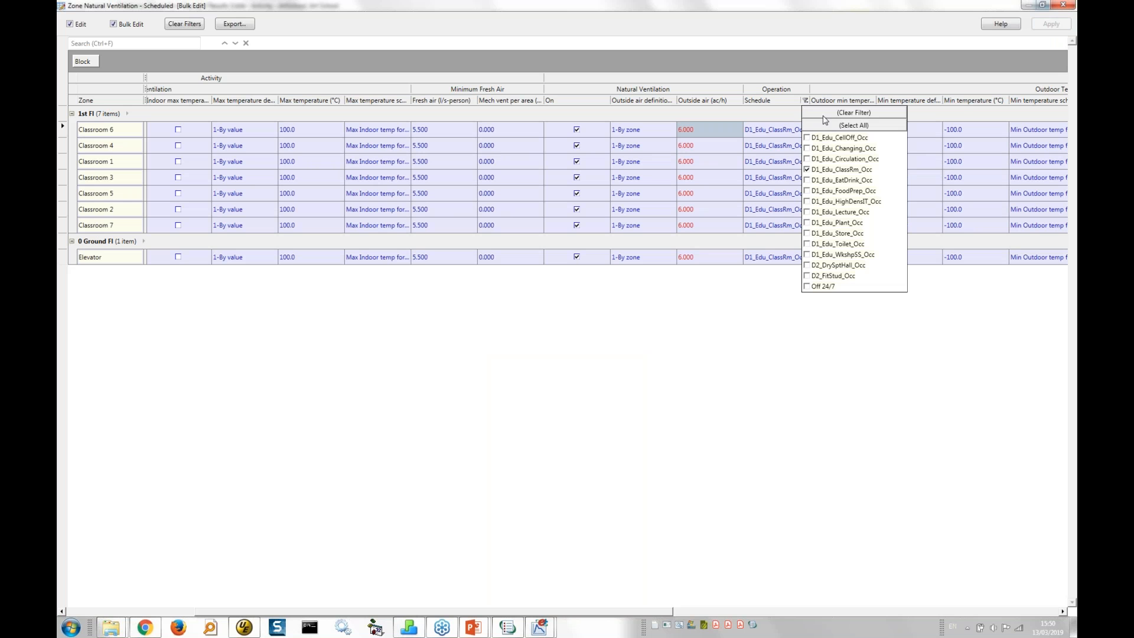
pyautogui.click(855, 112)
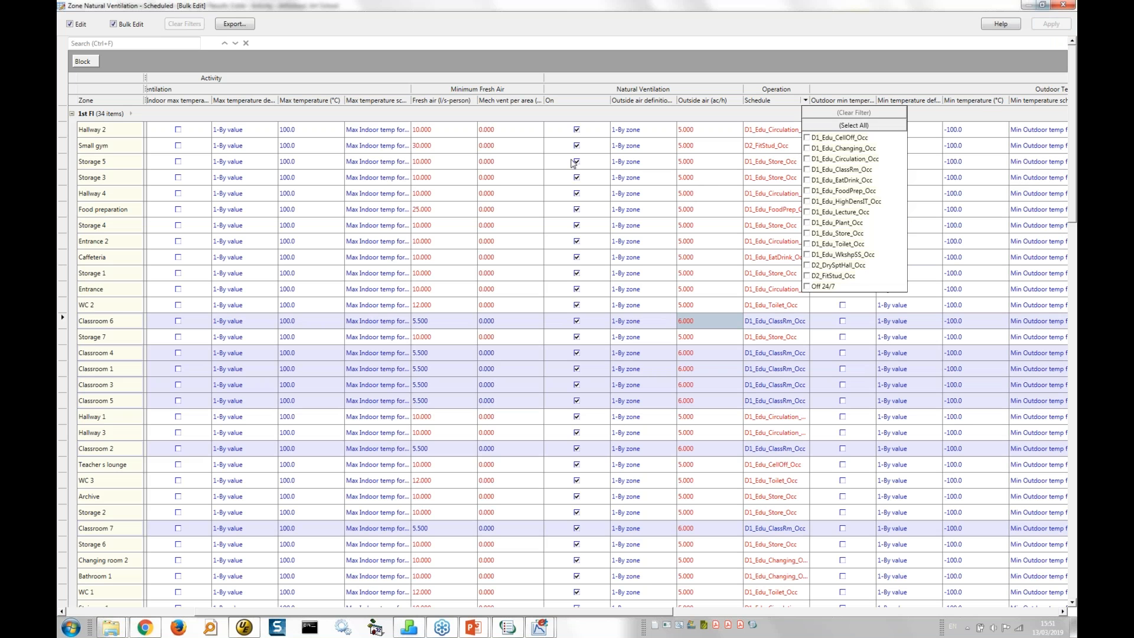
pyautogui.click(596, 25)
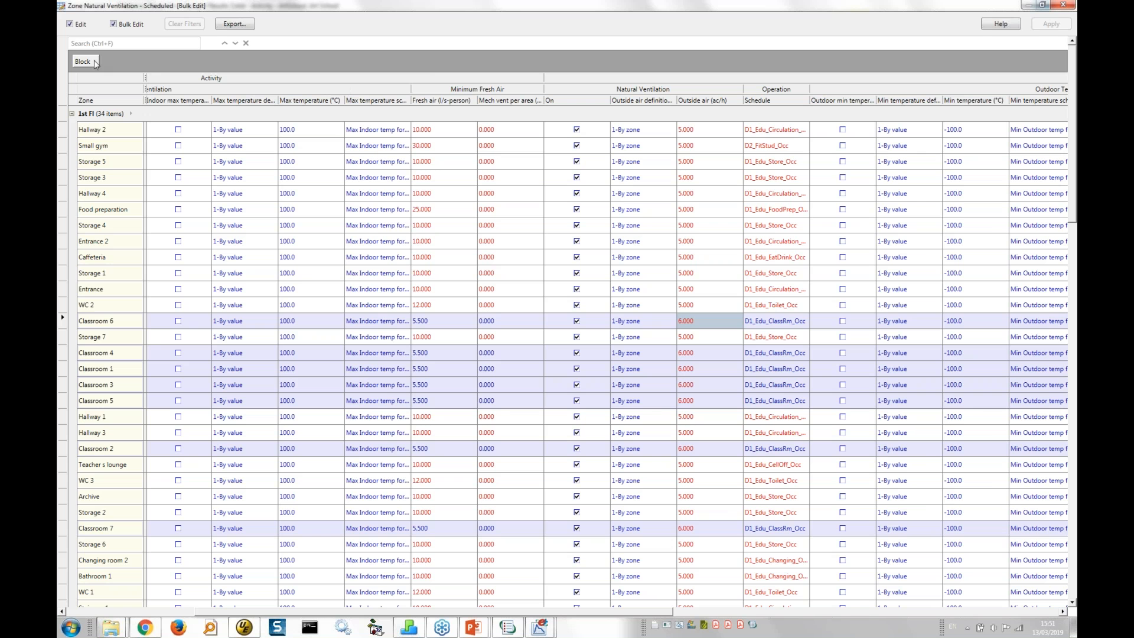
# - Group the zones by minimum fresh air per person instead of block, collapse the 10.000 group, and close the grid
pyautogui.moveTo(90, 62); pyautogui.dragTo(294, 22)
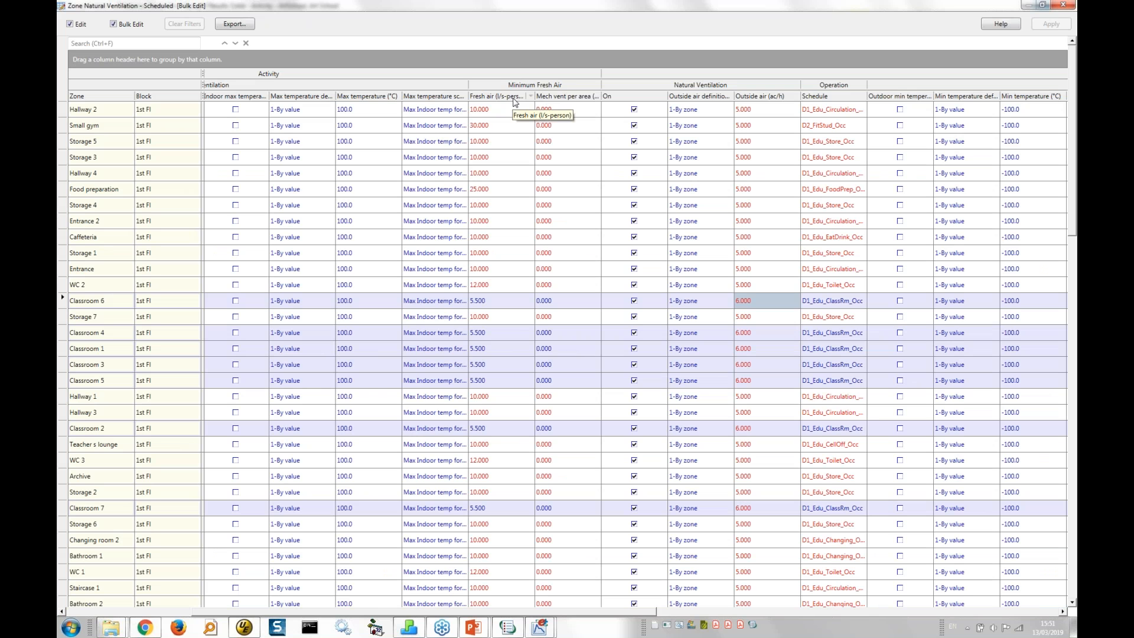
pyautogui.moveTo(514, 103); pyautogui.dragTo(295, 66)
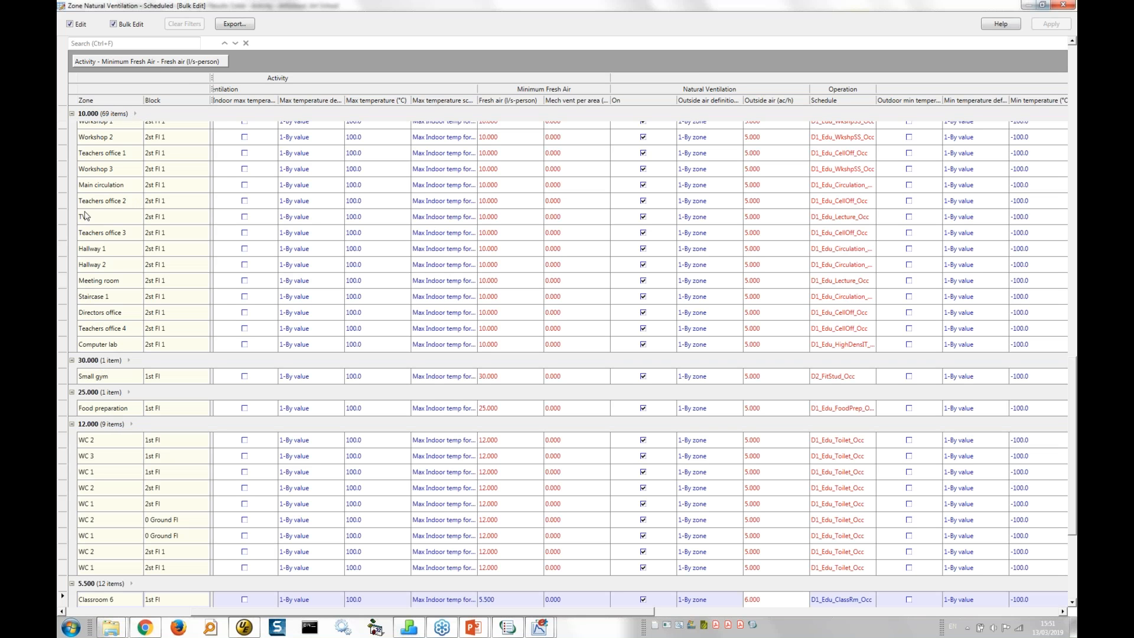
pyautogui.click(72, 114)
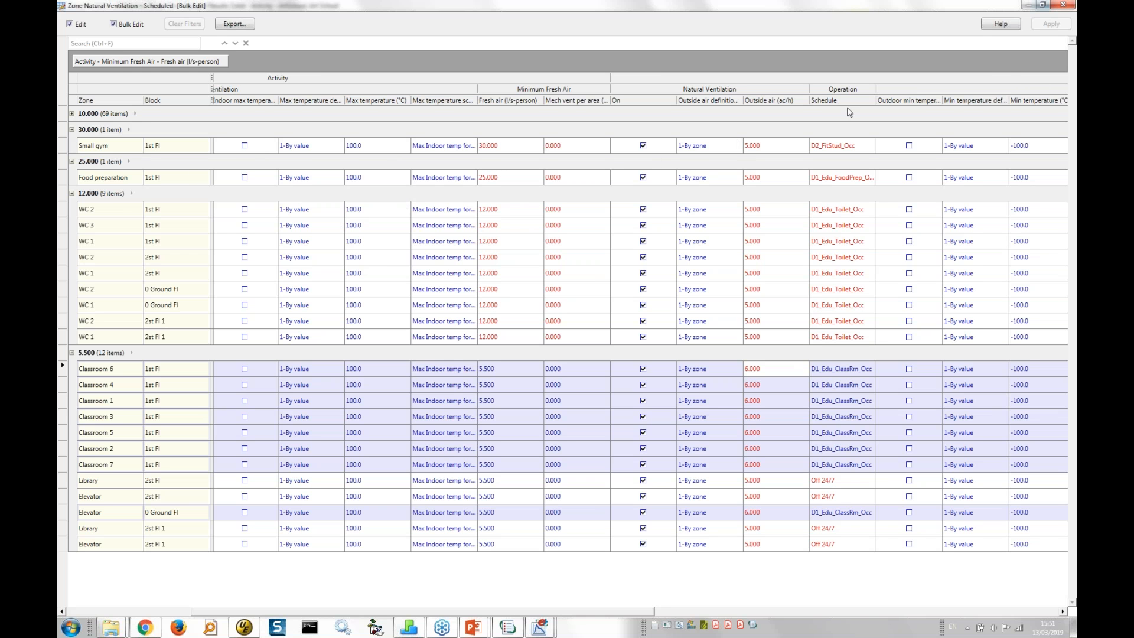
pyautogui.click(1063, 6)
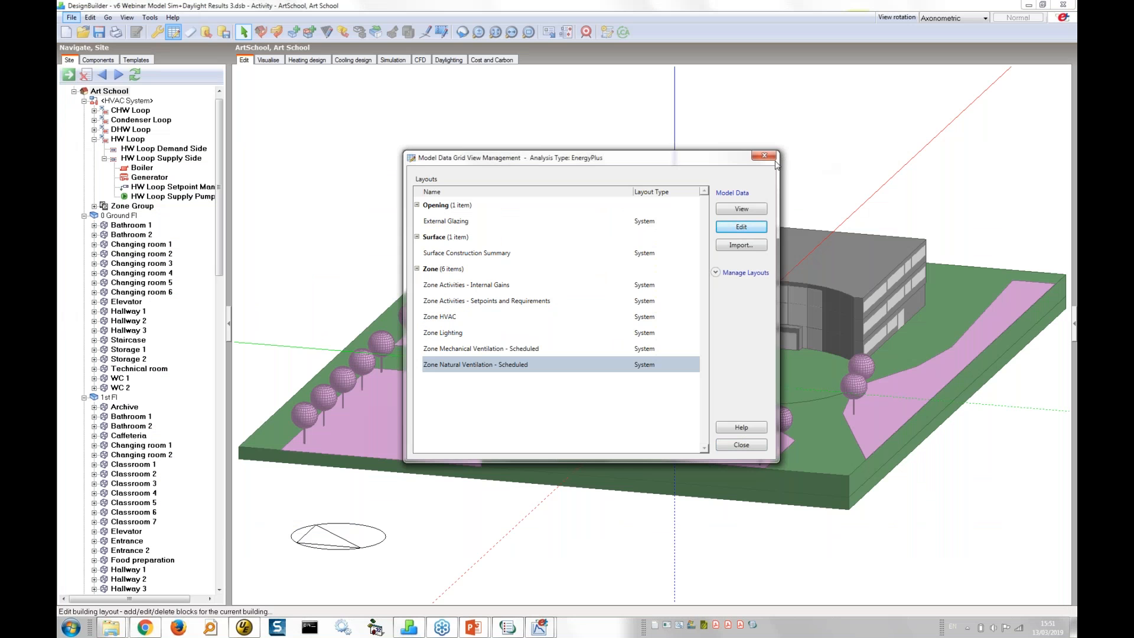
# - Close the model data grid layout manager and examine the Art School model's curved entrance facade and courtyard trees up close
pyautogui.click(766, 153)
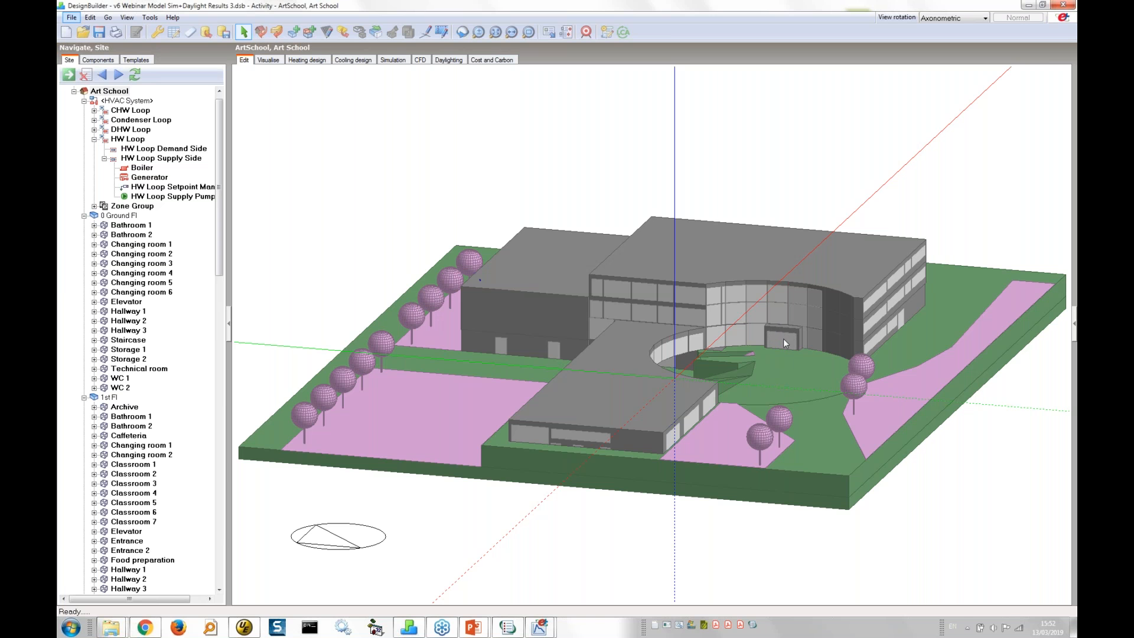
pyautogui.scroll(5, 783, 335)
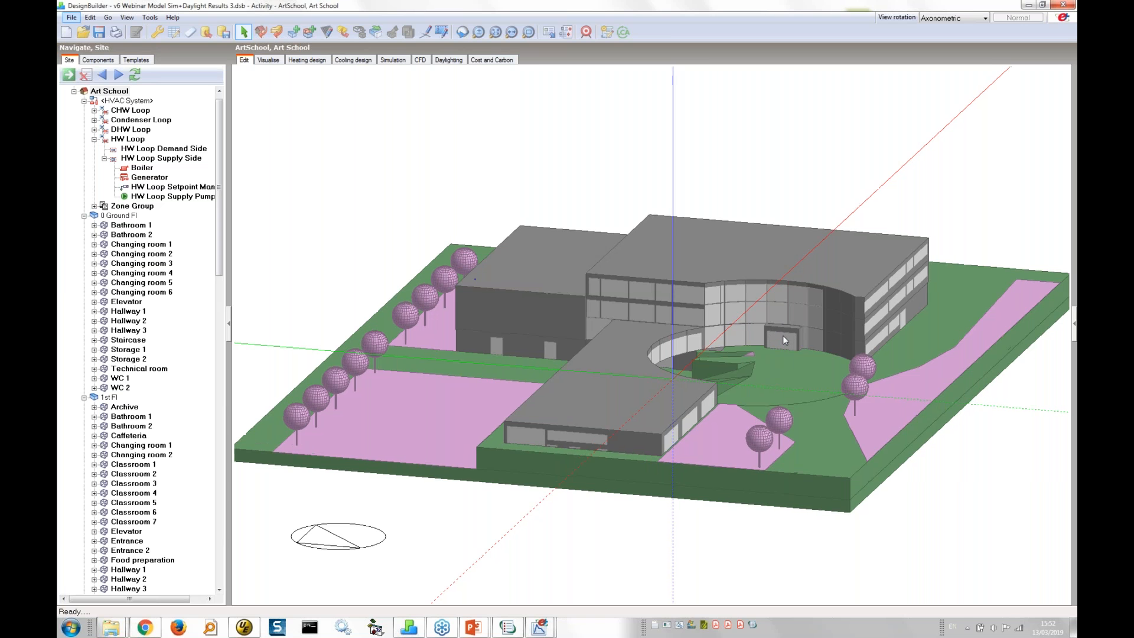
pyautogui.scroll(5, 785, 336)
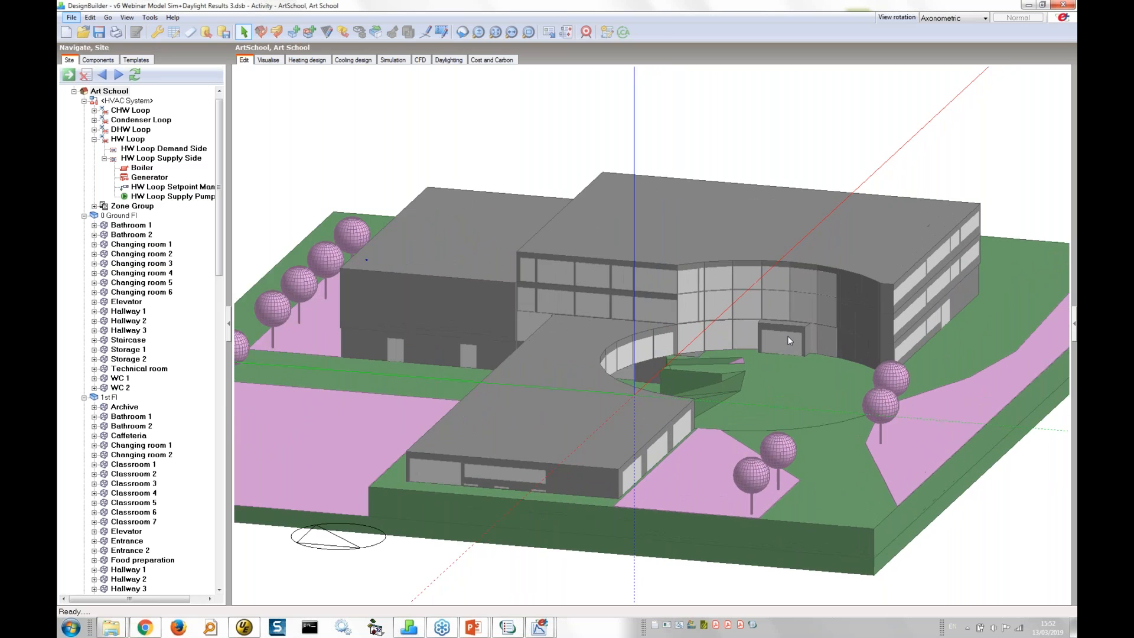
pyautogui.scroll(6, 790, 340)
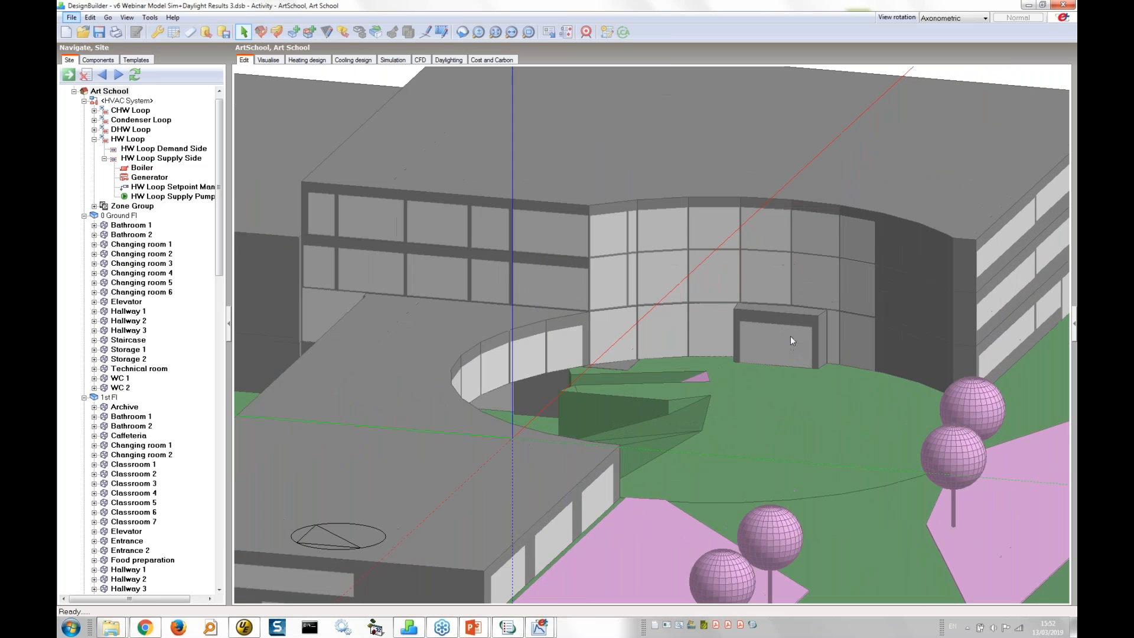
pyautogui.scroll(2, 785, 346)
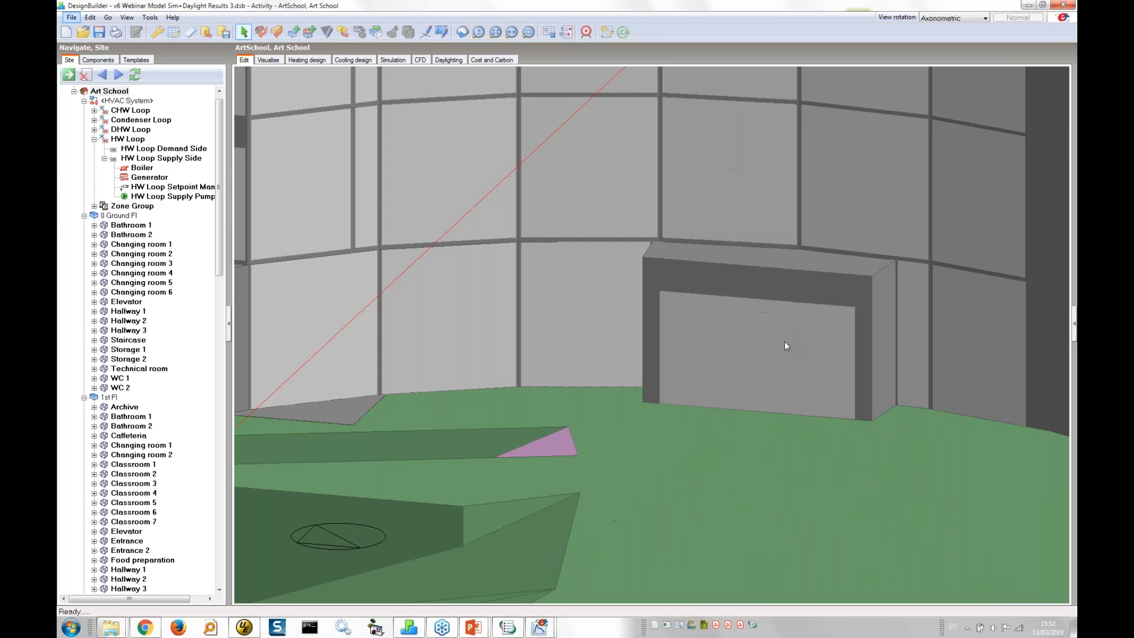
pyautogui.moveTo(778, 338)
pyautogui.mouseDown(button='middle')
pyautogui.moveTo(729, 337)
pyautogui.moveTo(701, 321)
pyautogui.moveTo(791, 321)
pyautogui.mouseUp(button='middle')
pyautogui.scroll(-2, 777, 327)
pyautogui.scroll(5, 778, 327)
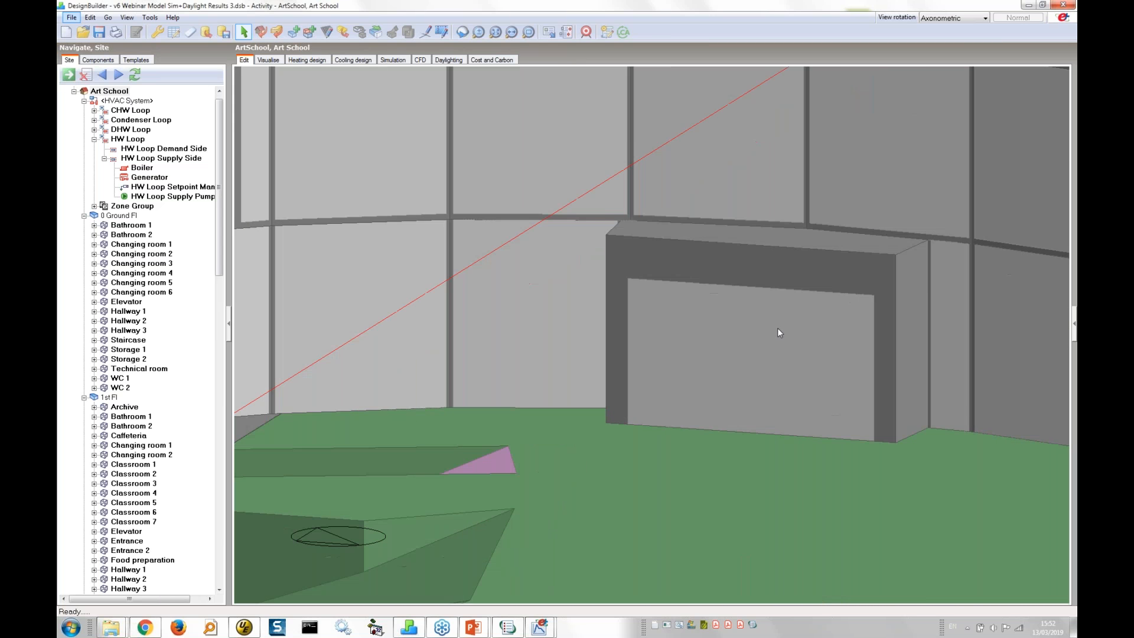
pyautogui.scroll(-5, 690, 299)
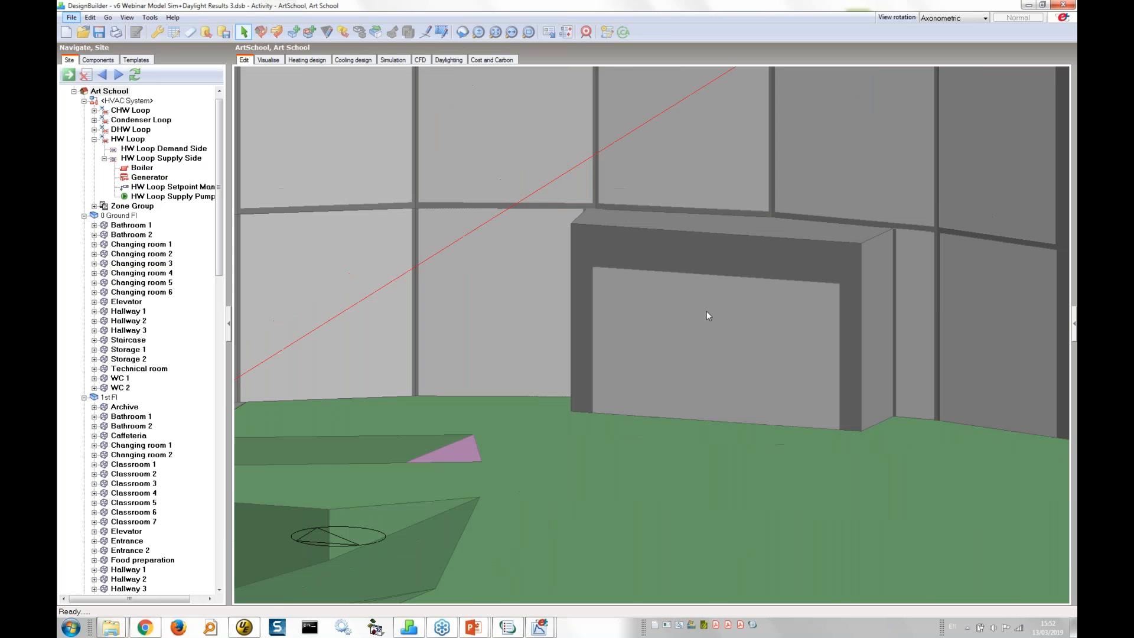
pyautogui.scroll(-6, 707, 321)
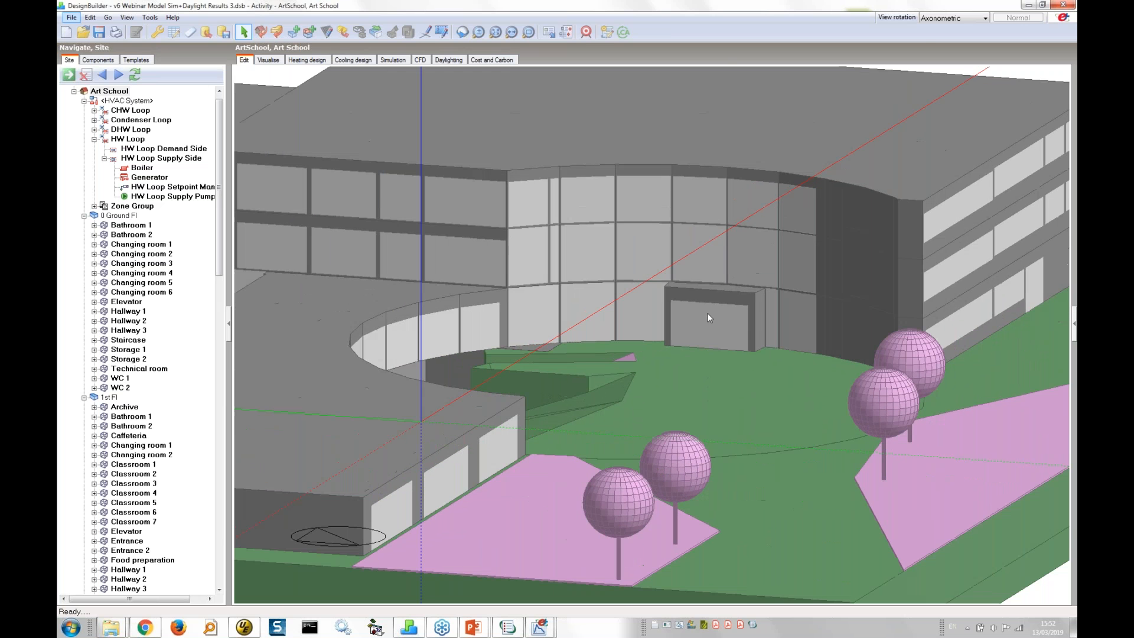
pyautogui.scroll(-1, 728, 327)
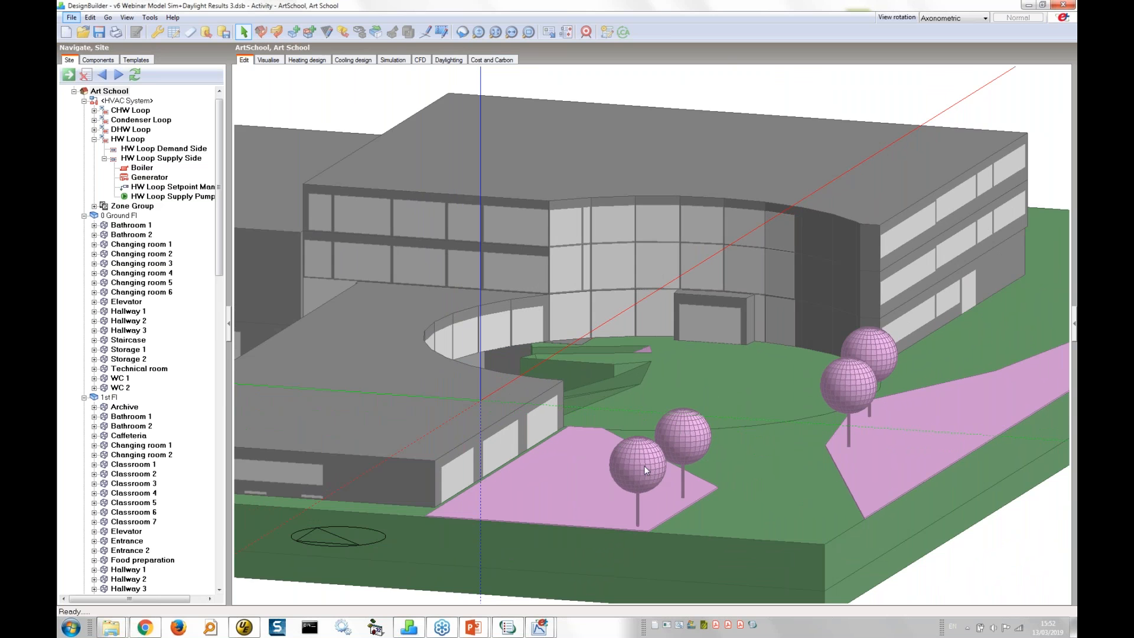
pyautogui.scroll(5, 644, 468)
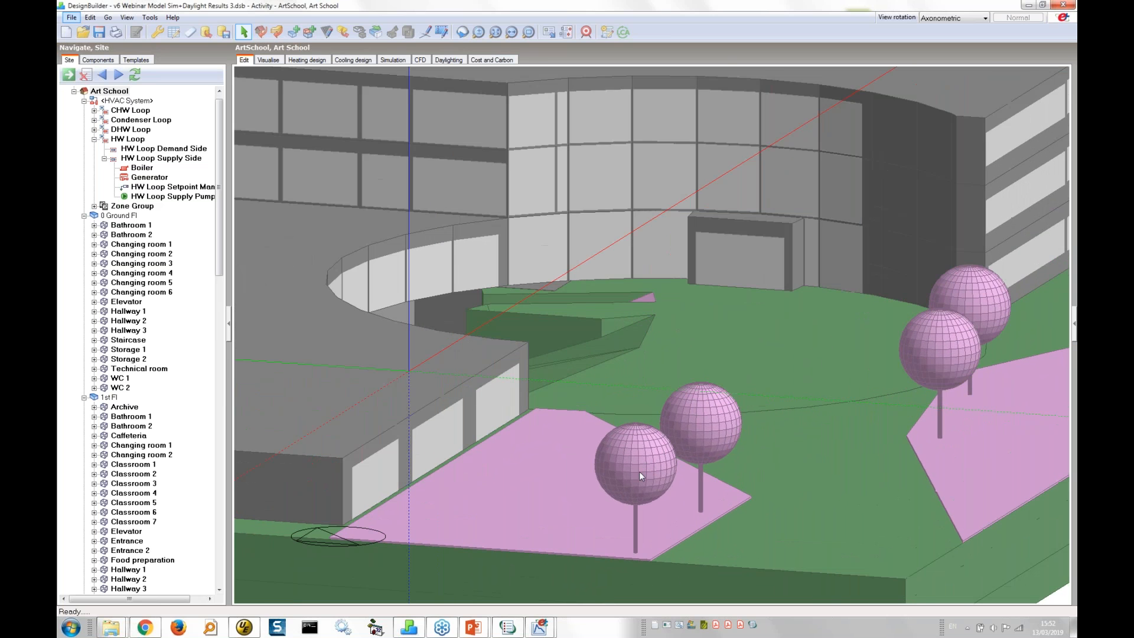
pyautogui.scroll(-3, 644, 467)
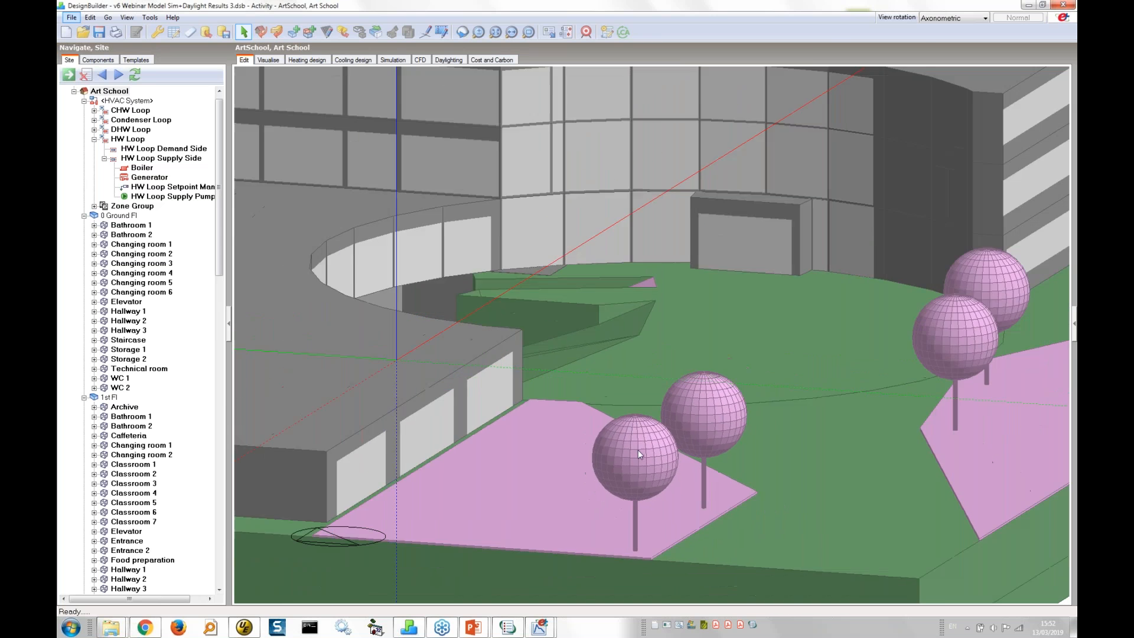
pyautogui.scroll(-4, 633, 449)
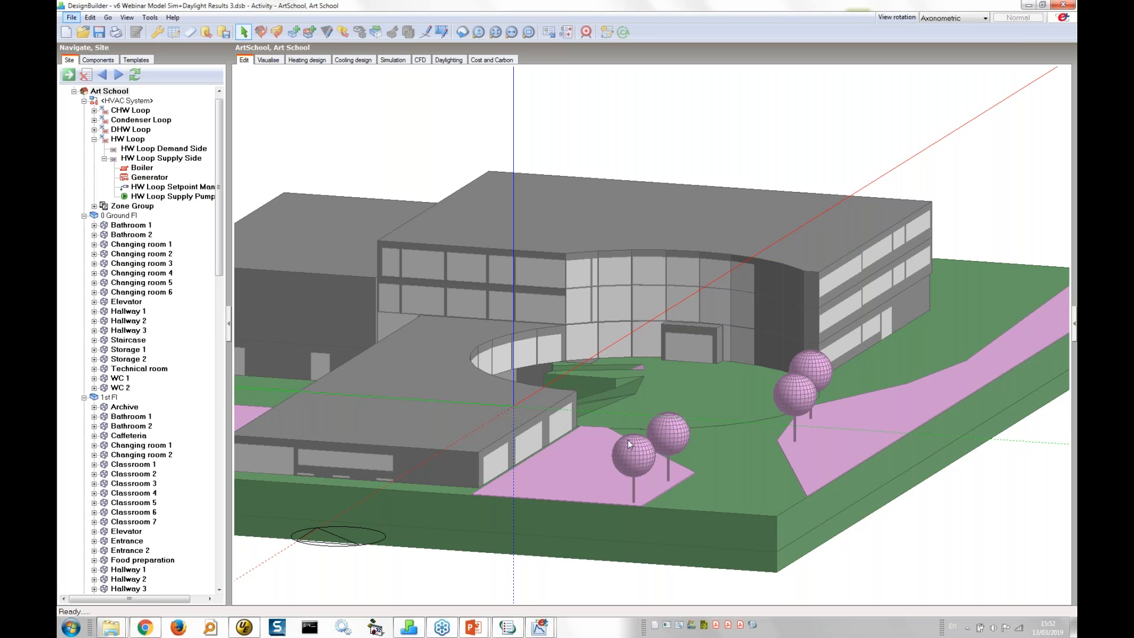
# - Switch to the running PowerPoint slide show, advance past the Modeller, Reporting and Visualisation Tools slide, and return to it
pyautogui.moveTo(491, 626)
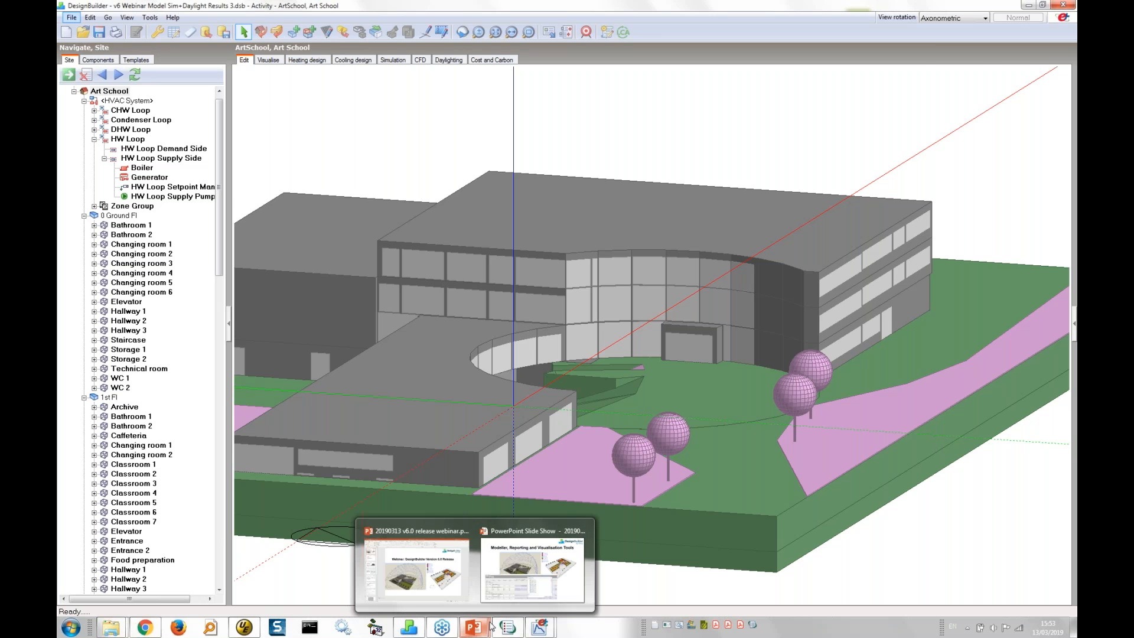
pyautogui.click(538, 579)
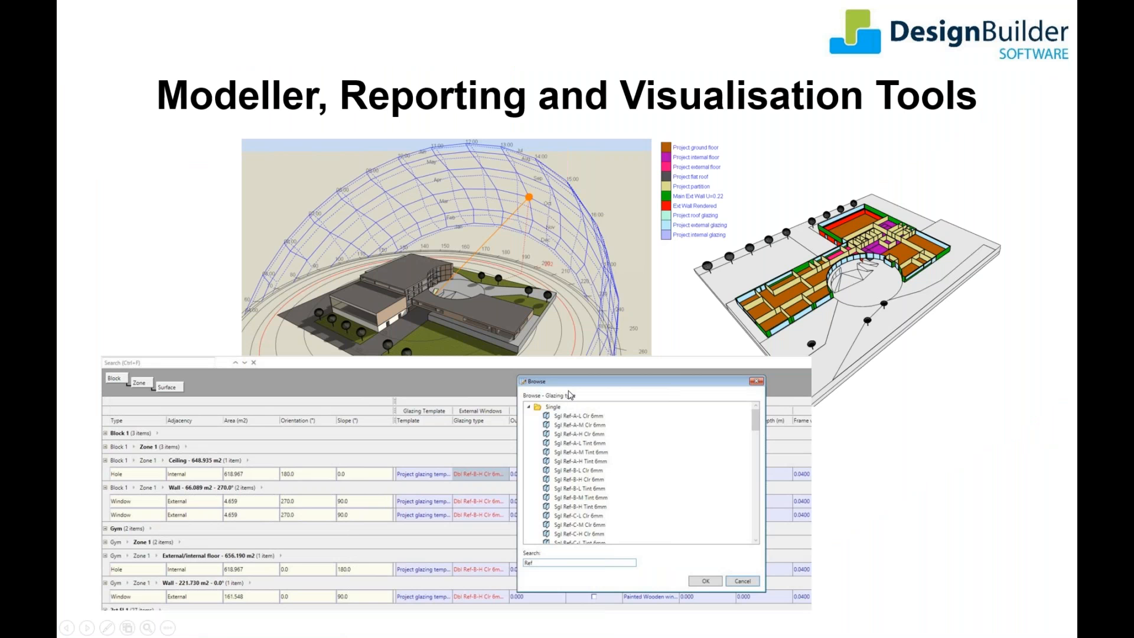
pyautogui.press('Right')
pyautogui.press('Left')
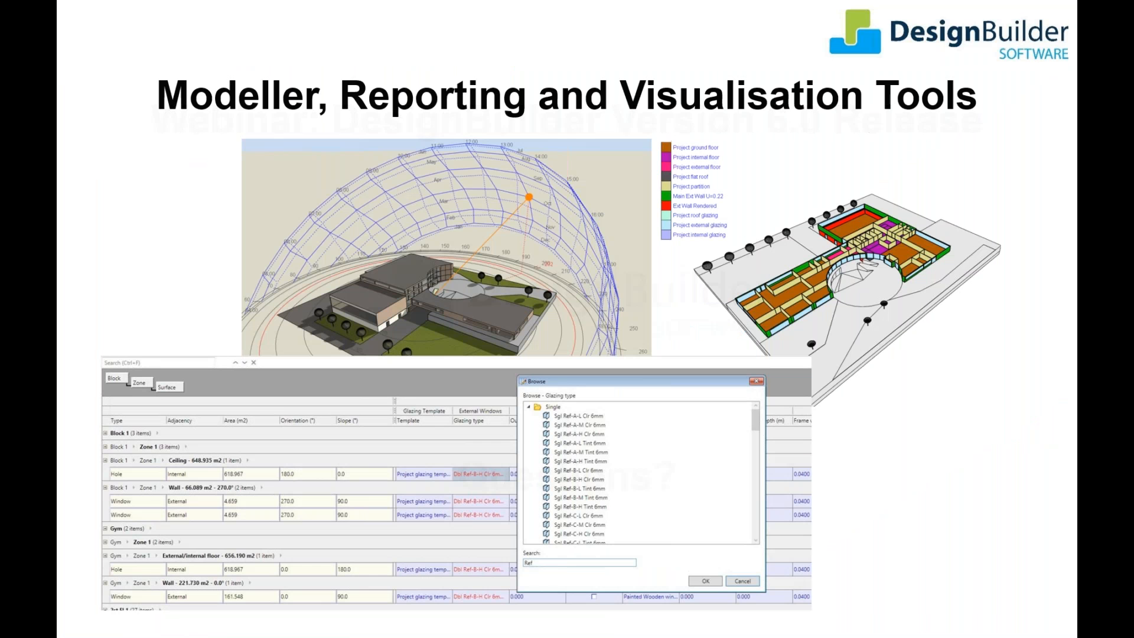